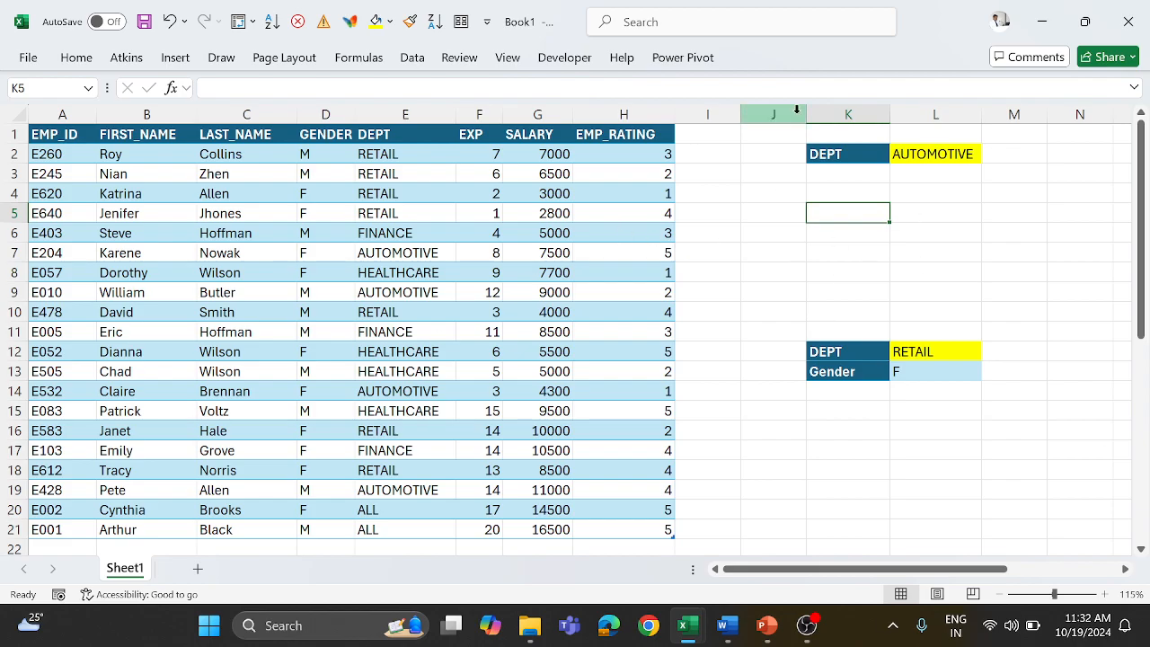
Step: Delete the spare empty columns J and K so the DEPT criteria blocks start in column J
left_click(762, 114)
right_click(763, 115)
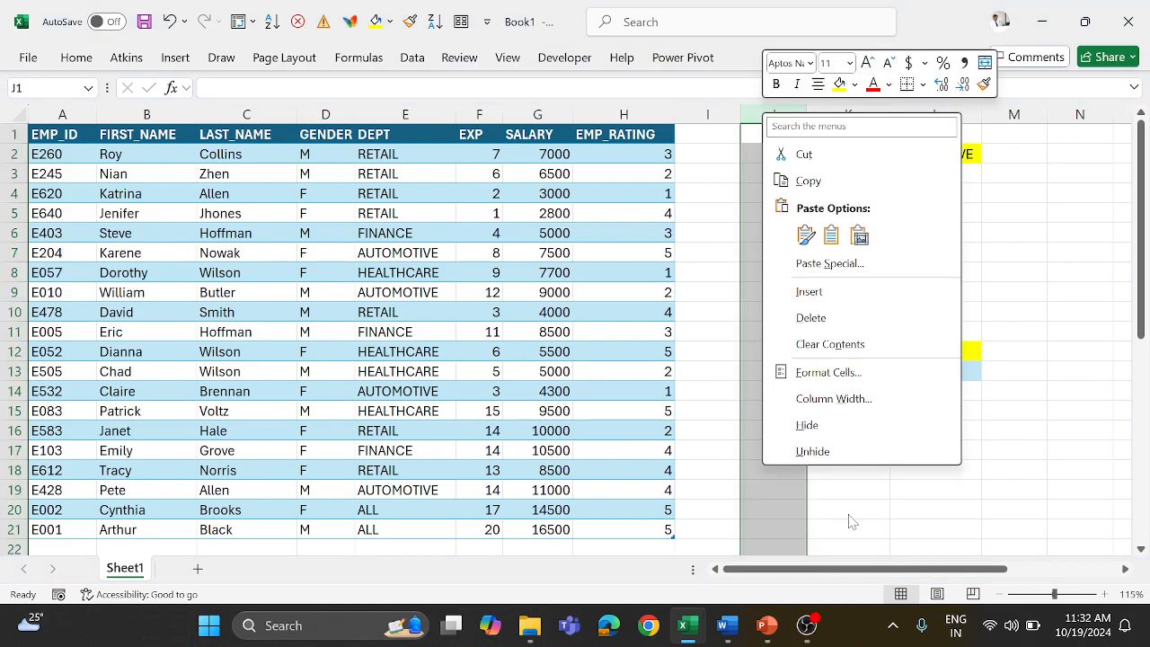
left_click(811, 291)
left_click_drag(774, 114, 836, 112)
right_click(836, 114)
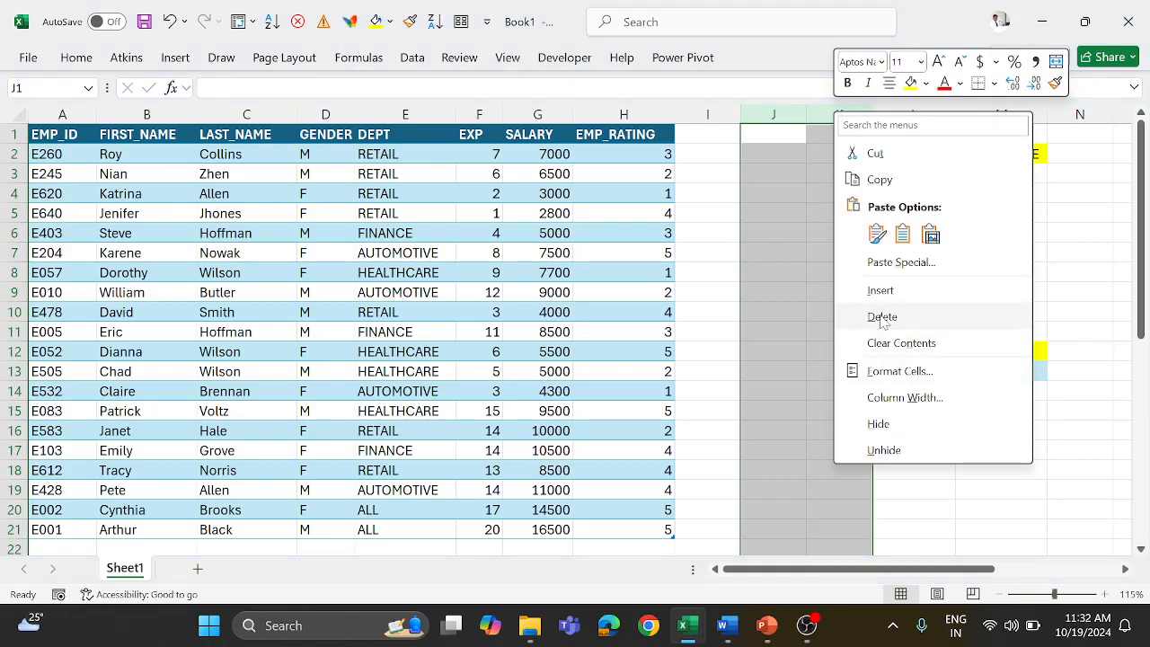
left_click(878, 318)
left_click(787, 153)
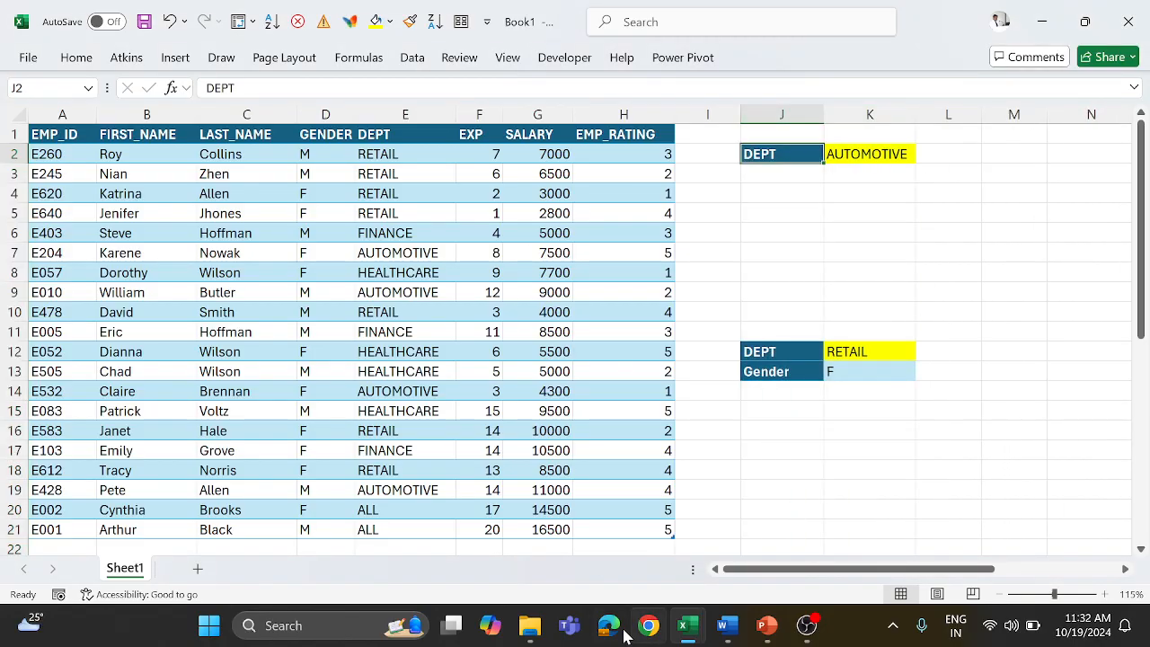
Step: Choose FINANCE as the DEPT criterion in cell K2
left_click(85, 155)
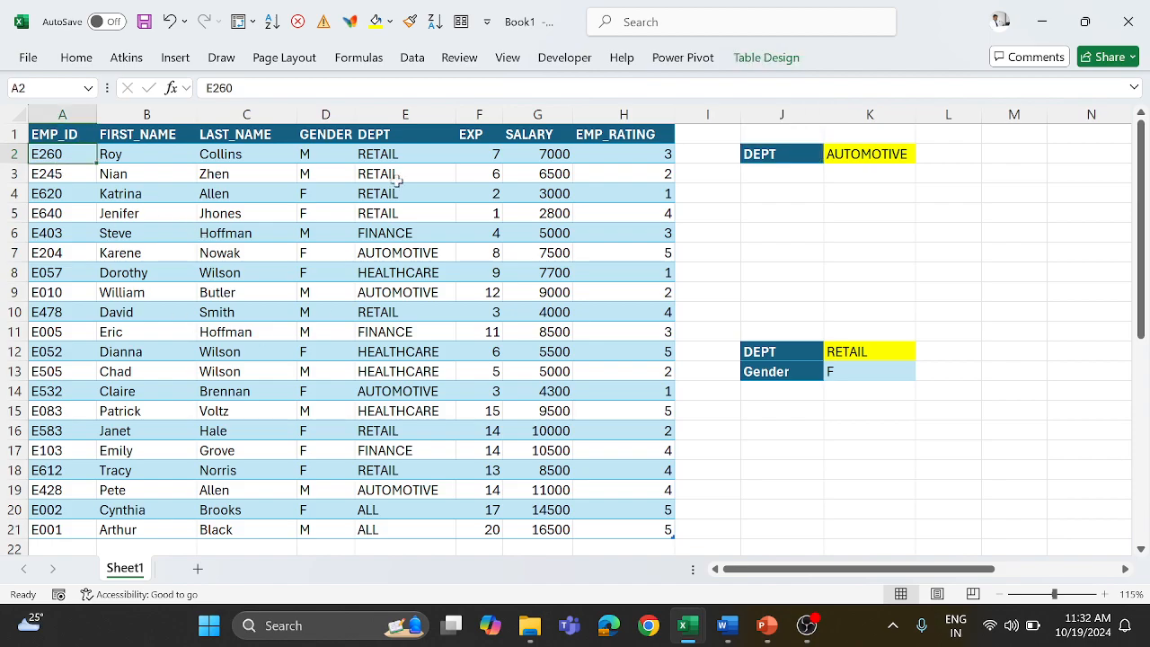
left_click(424, 256)
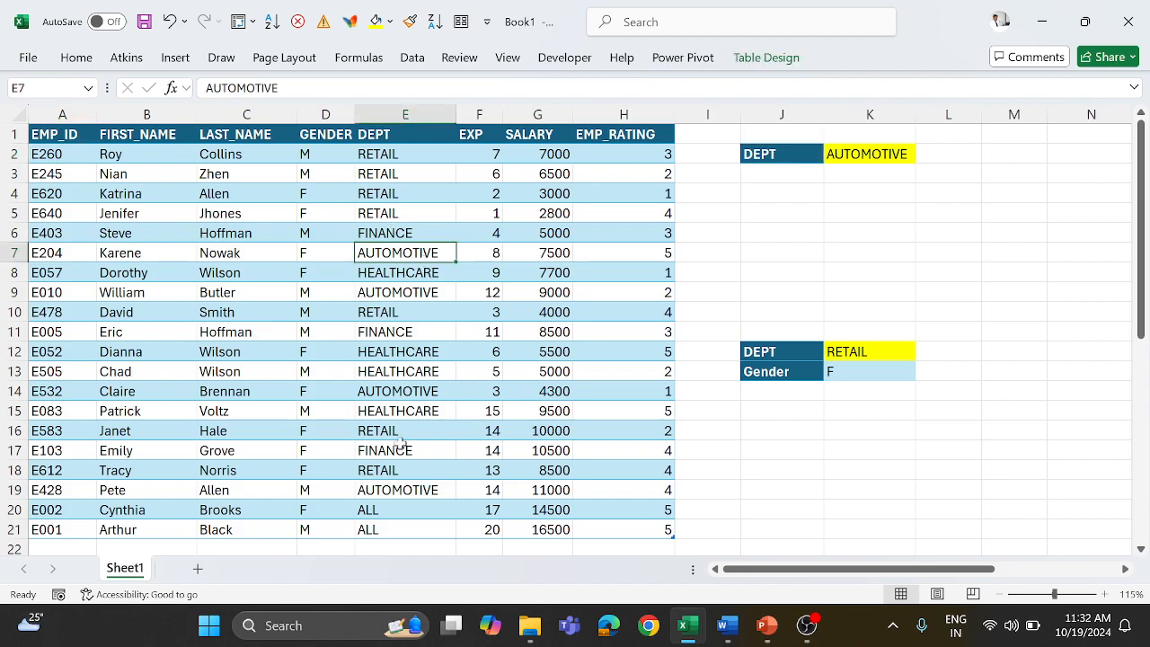
left_click(396, 230)
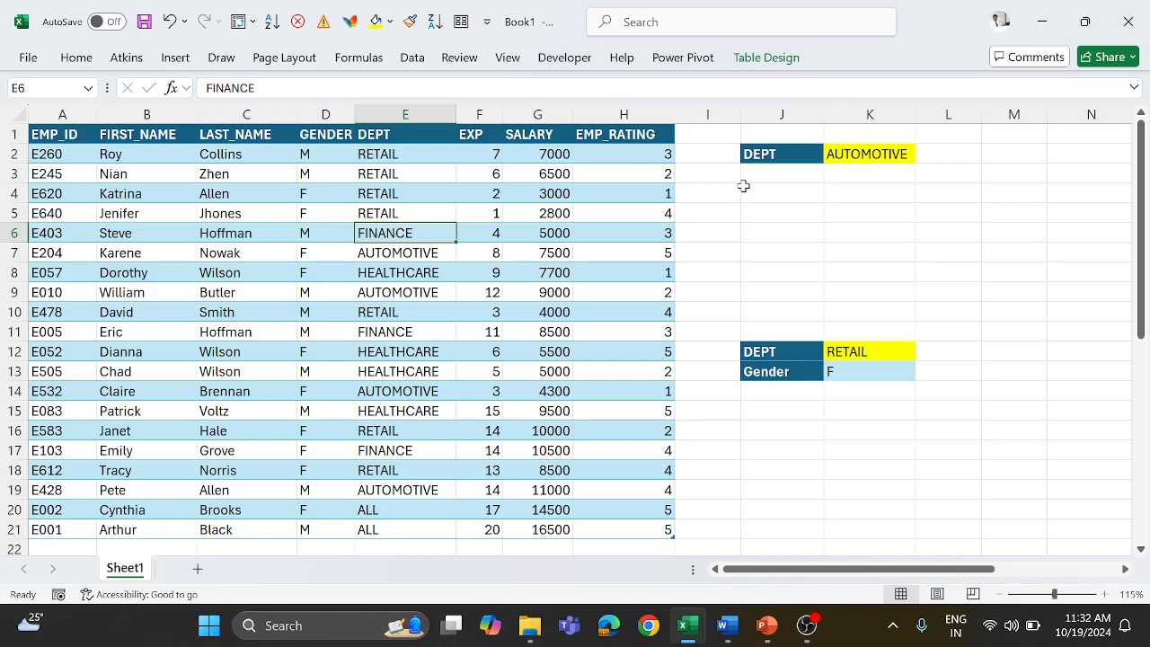
left_click(868, 155)
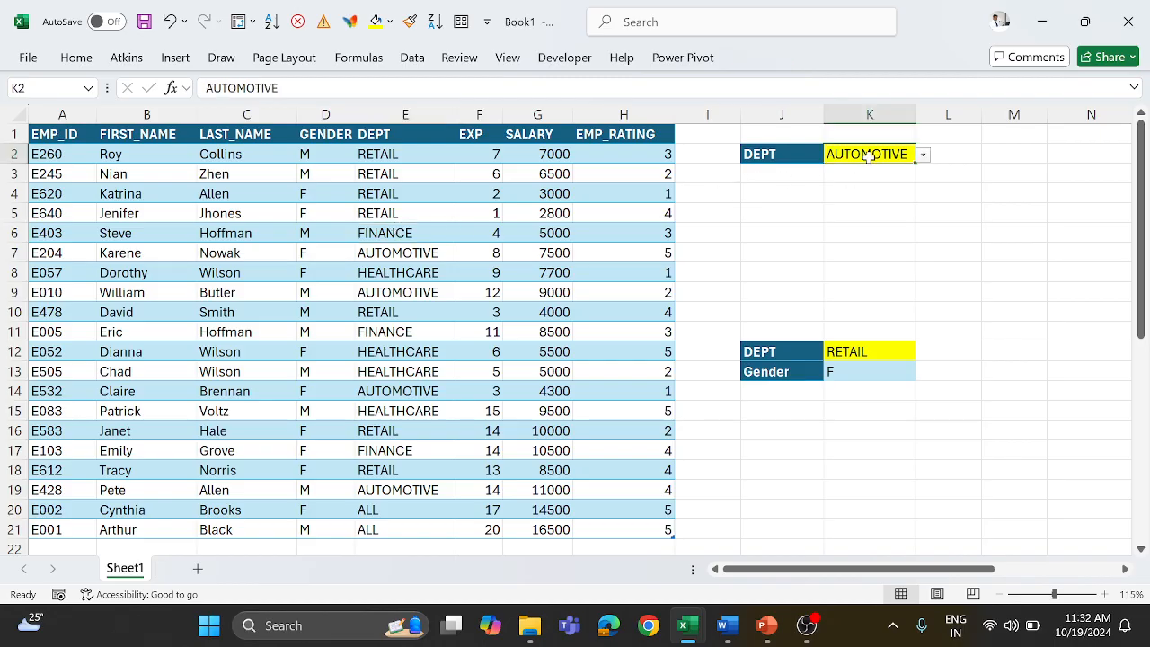
left_click(922, 154)
left_click(852, 184)
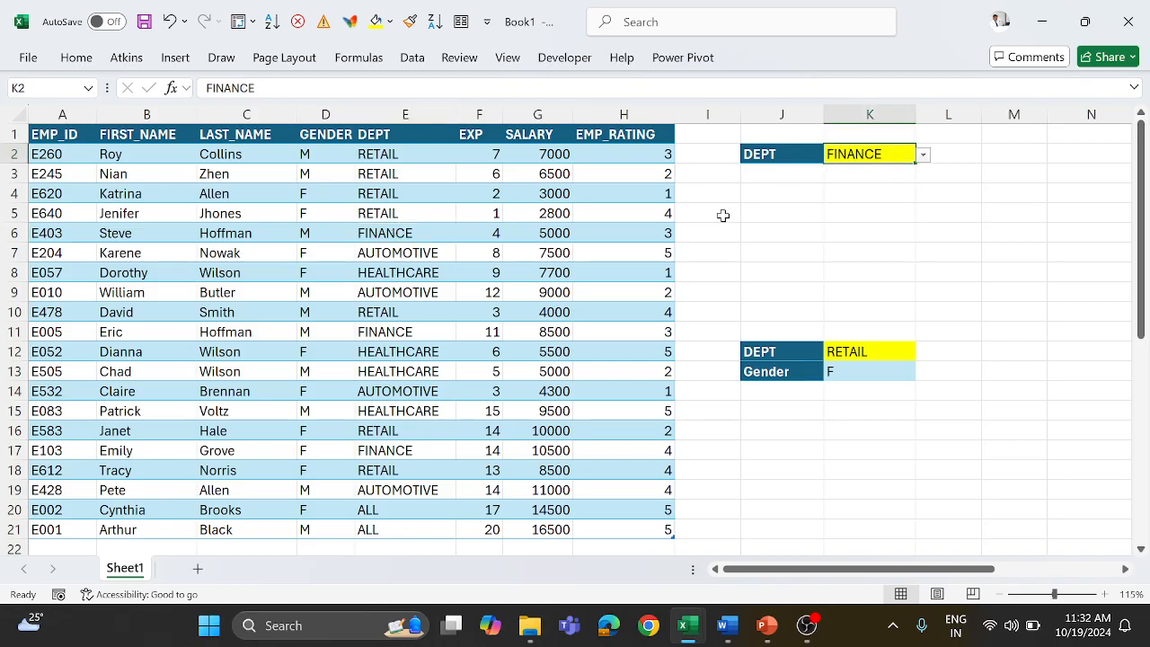
Step: Filter the employee table's DEPT column to FINANCE with header filters, and turn the filters off again
left_click(339, 212)
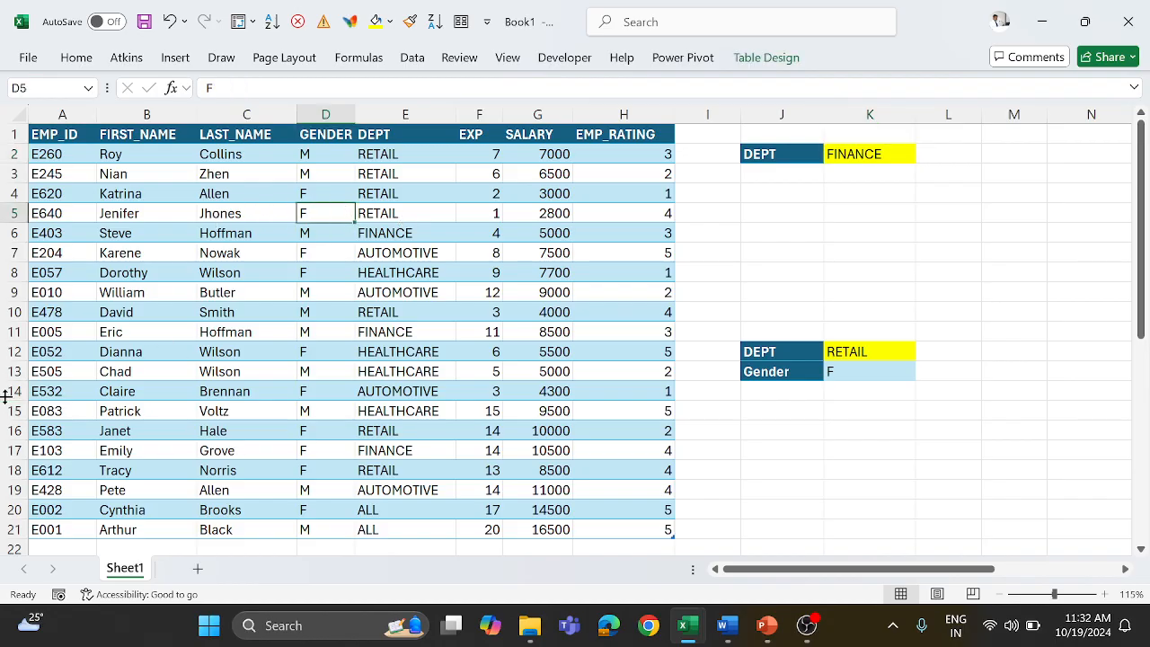
key("ctrl+shift+l")
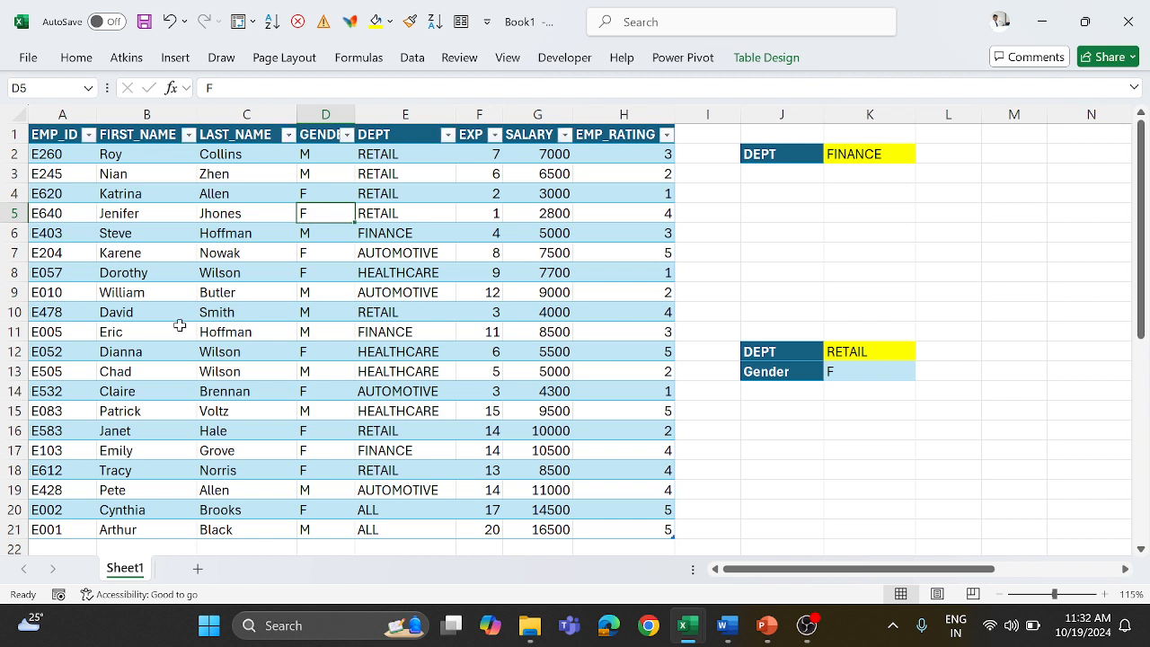
left_click(448, 135)
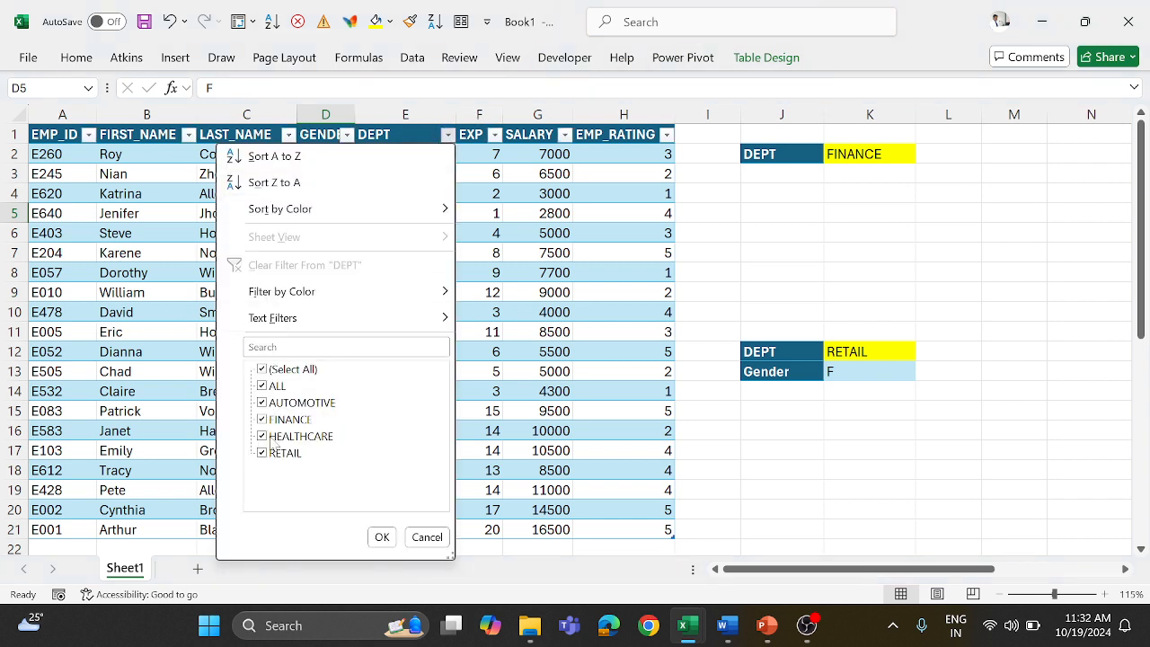
left_click(262, 369)
left_click(262, 420)
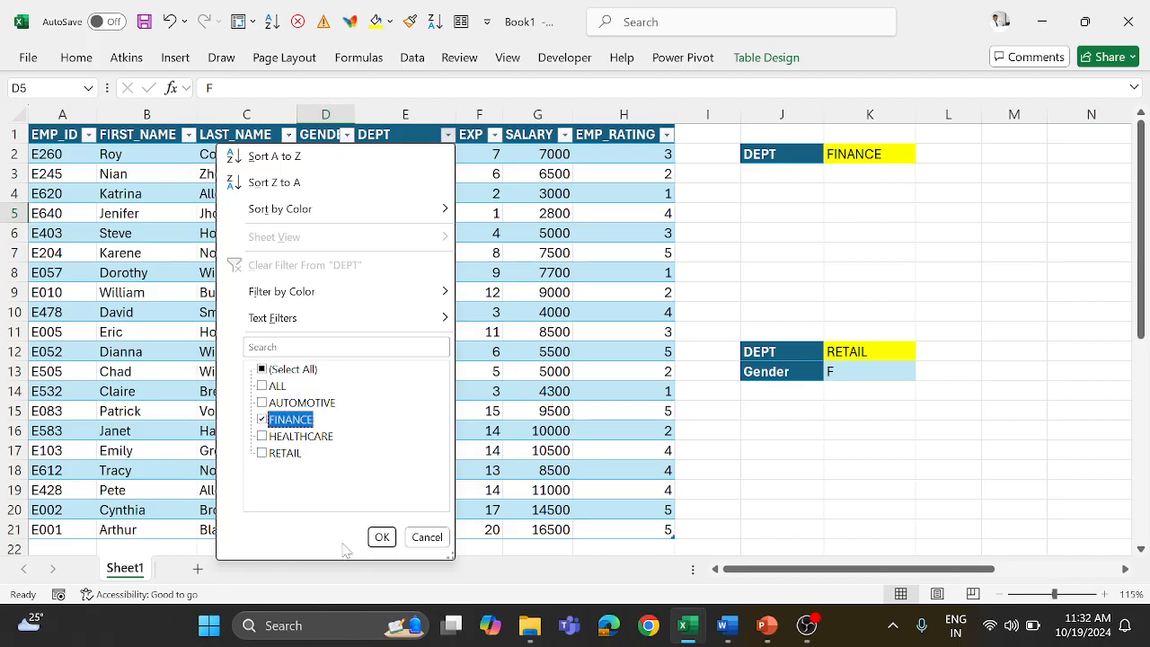
left_click(382, 537)
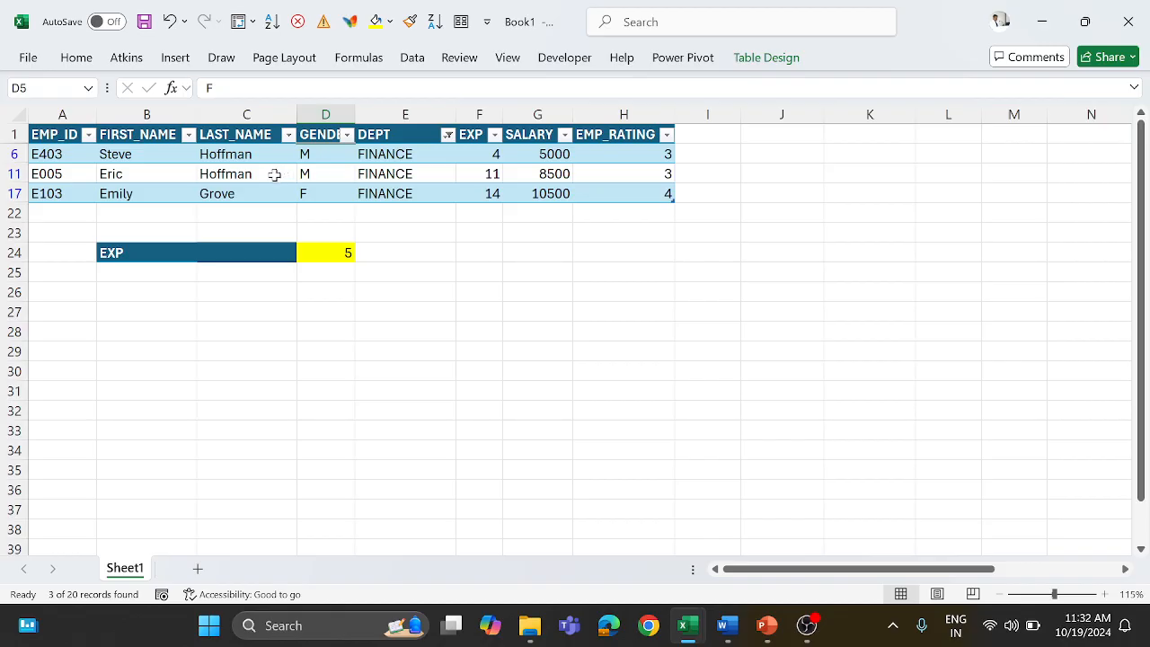
key("ctrl+shift+l")
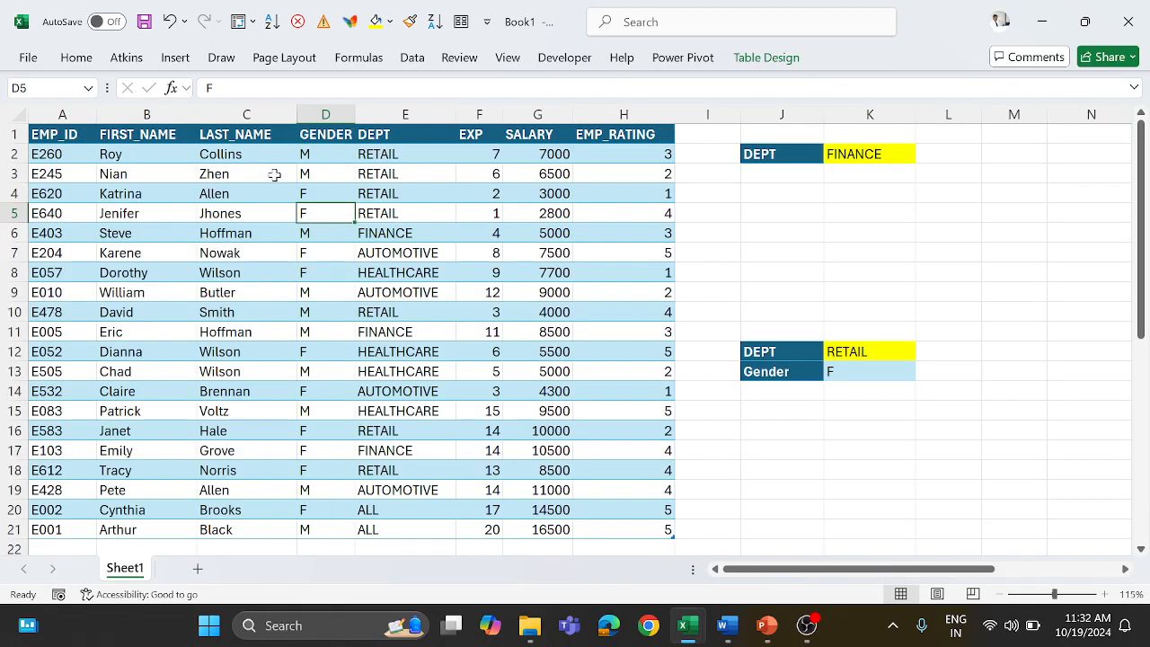
left_click(768, 195)
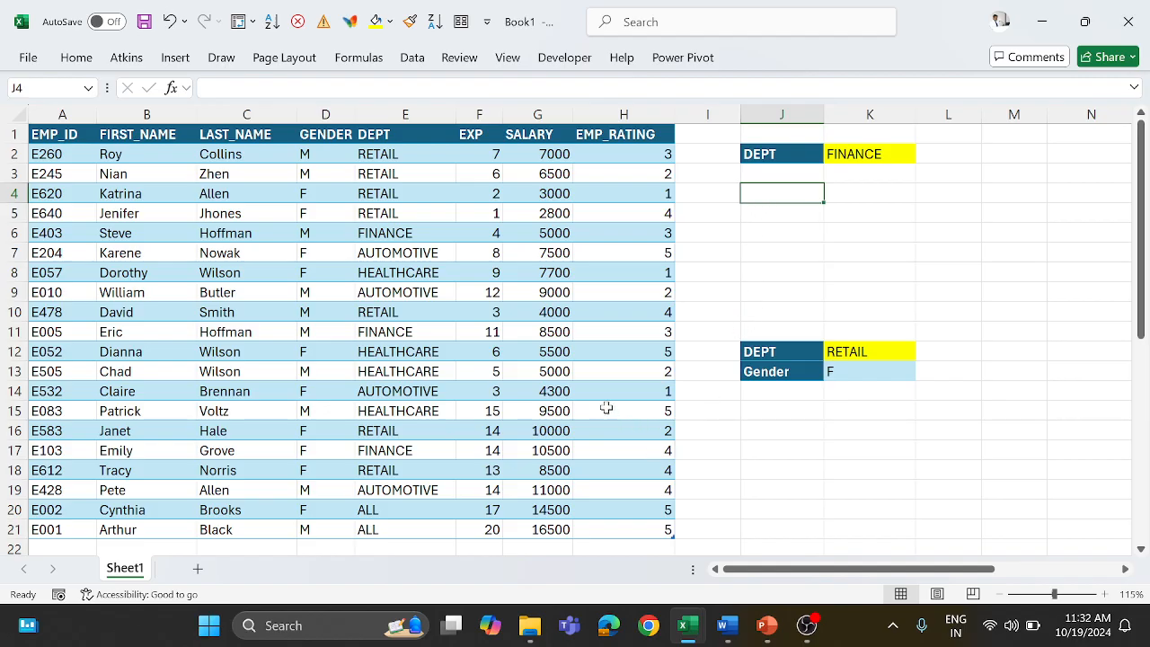
left_click(759, 155)
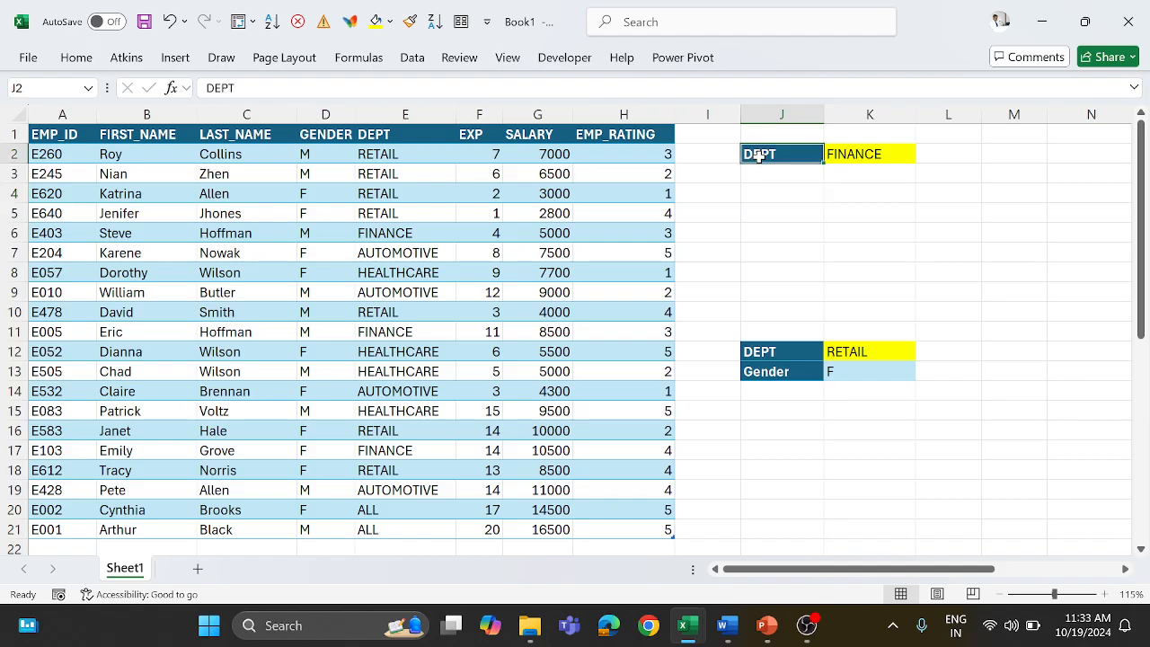
type("2")
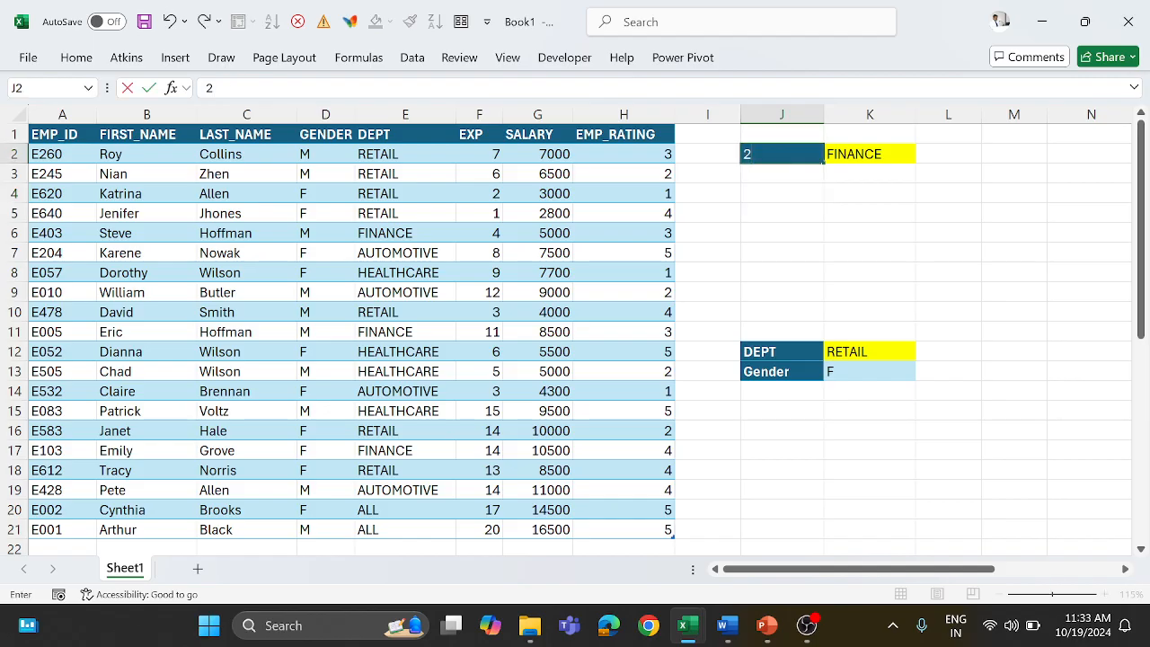
key("Escape")
left_click(835, 153)
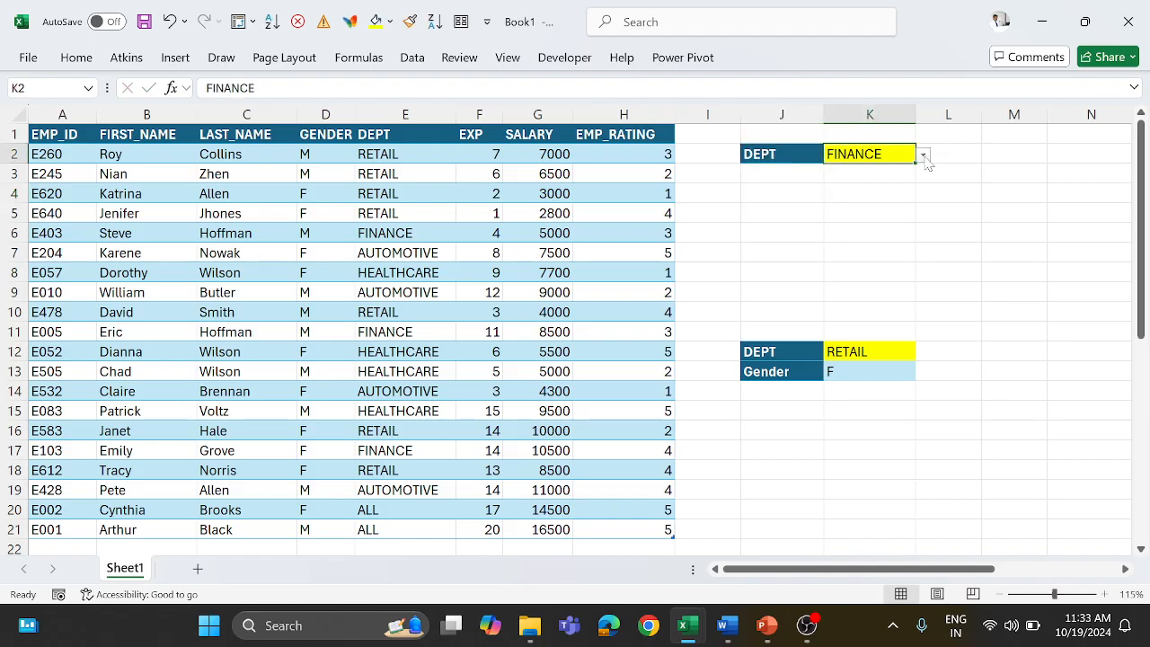
left_click(923, 155)
left_click(849, 188)
left_click(792, 192)
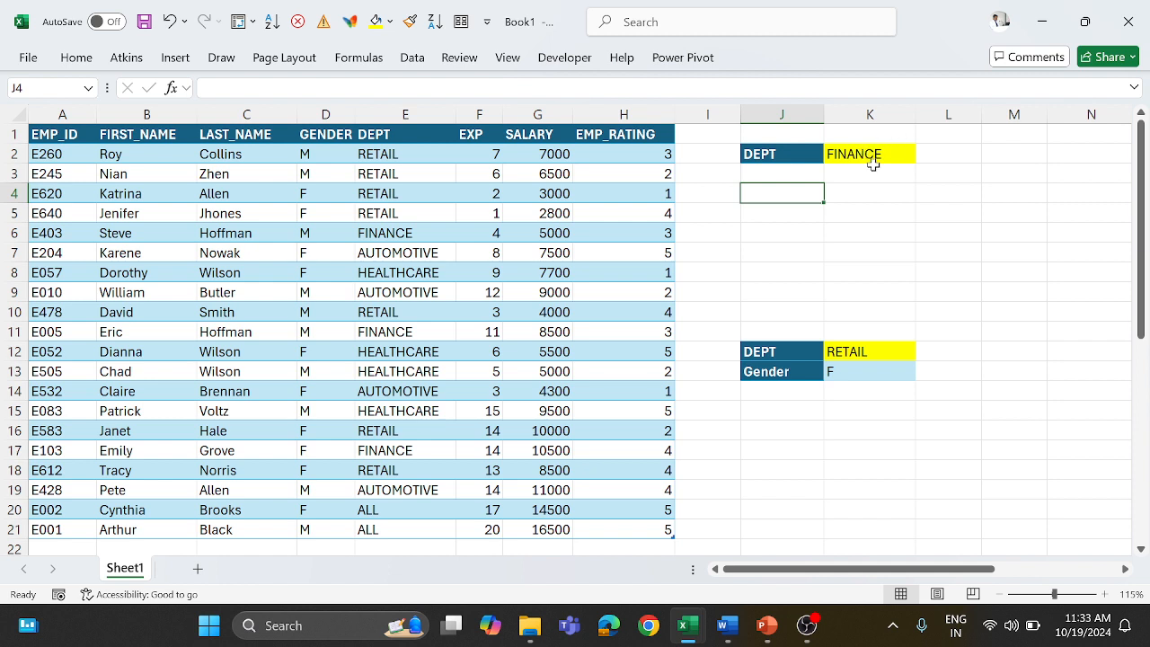
left_click_drag(428, 153, 422, 232)
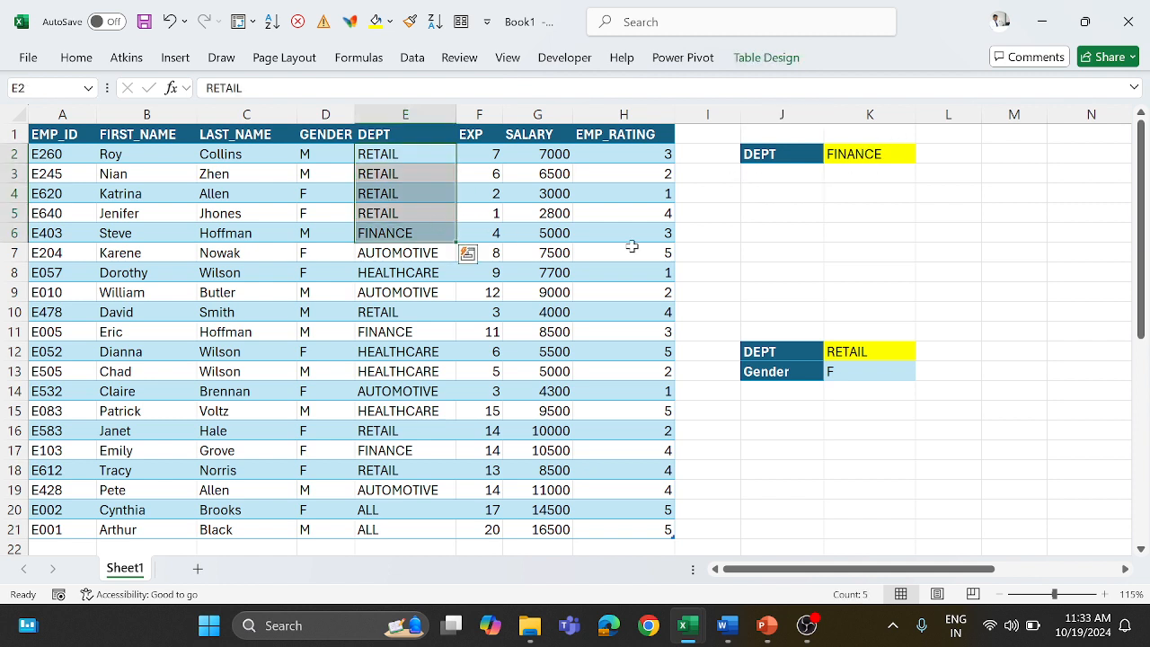
left_click(770, 191)
Step: Check the employee table's name in its design properties
left_click(182, 212)
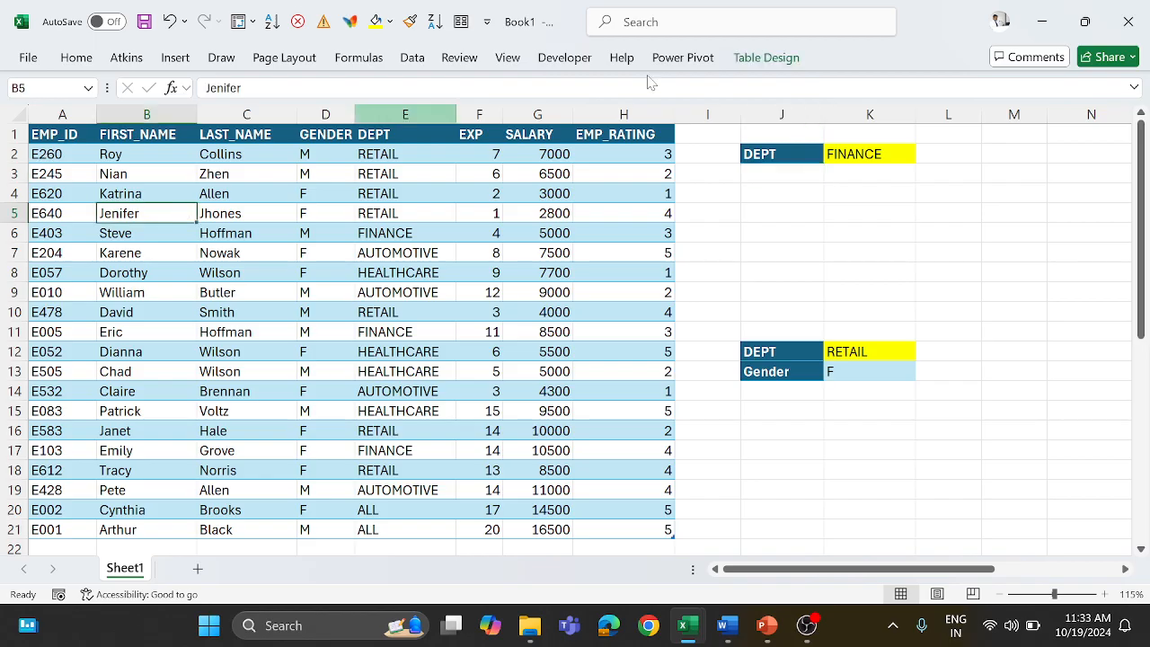
left_click(789, 58)
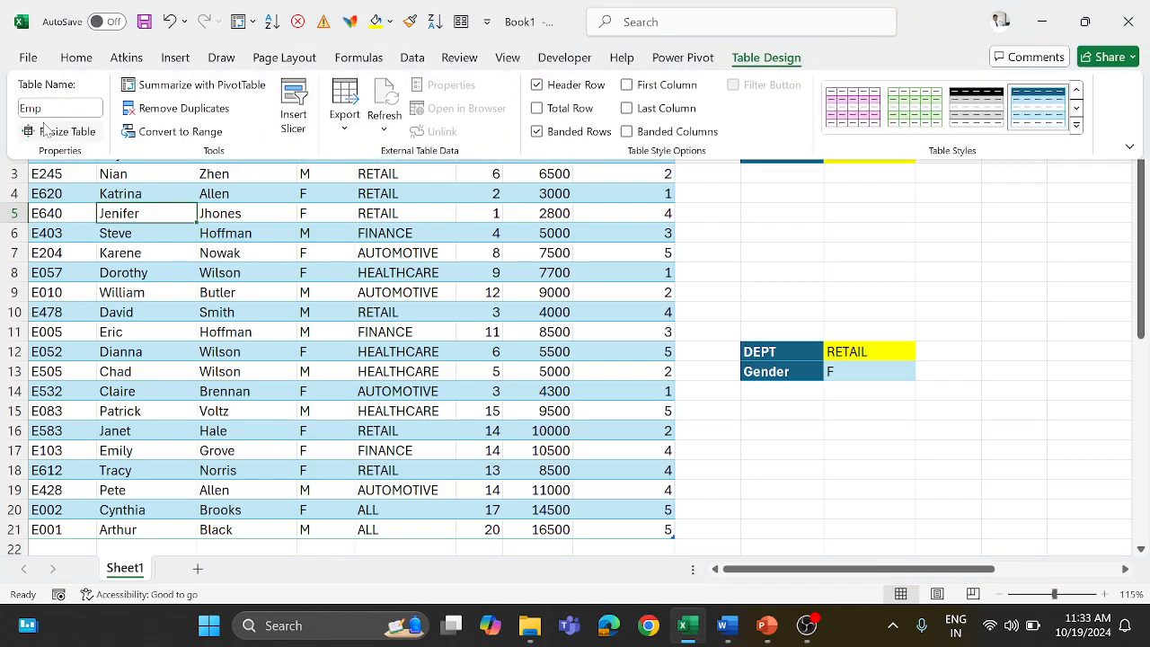
type("2")
key("Escape")
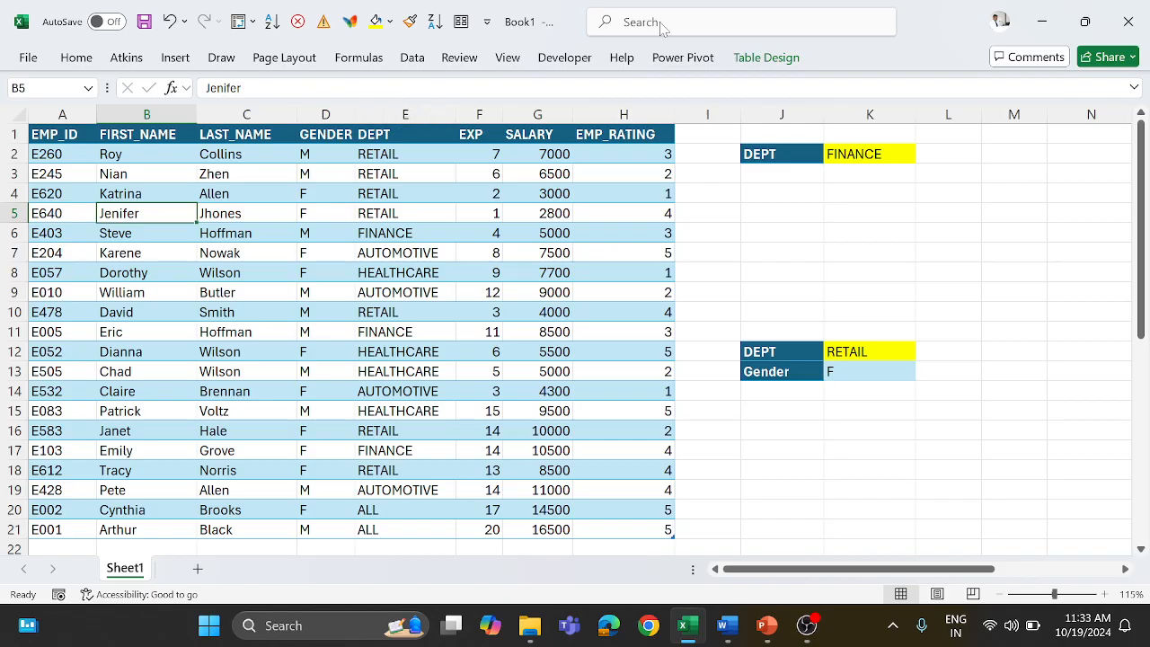
left_click(773, 58)
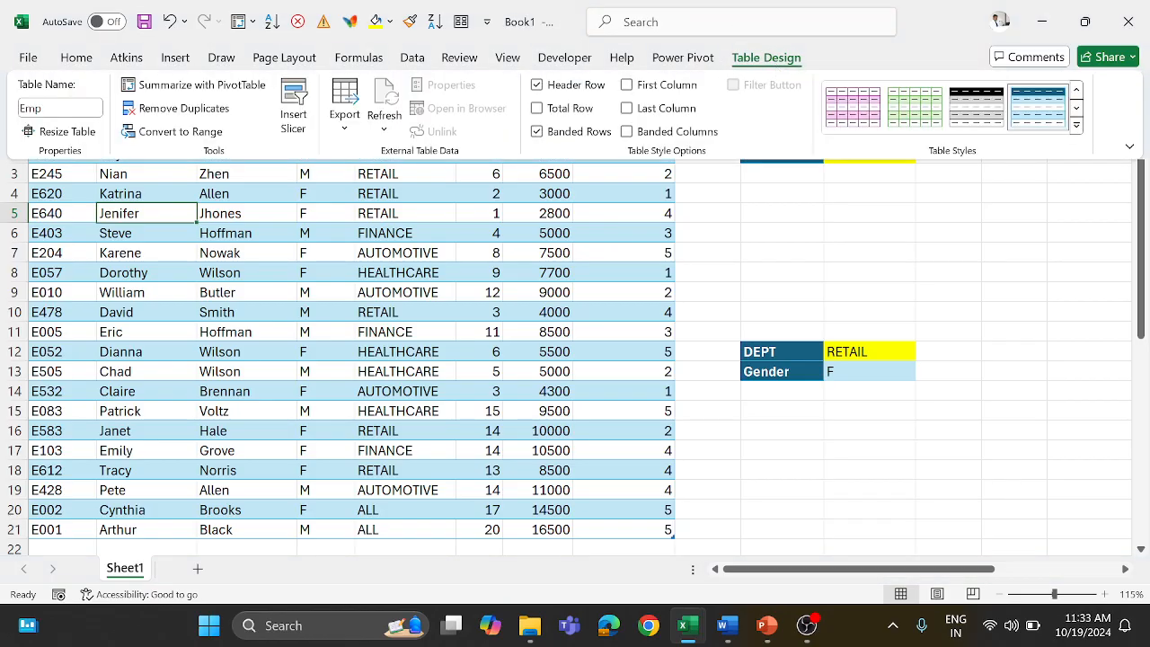
left_click(60, 108)
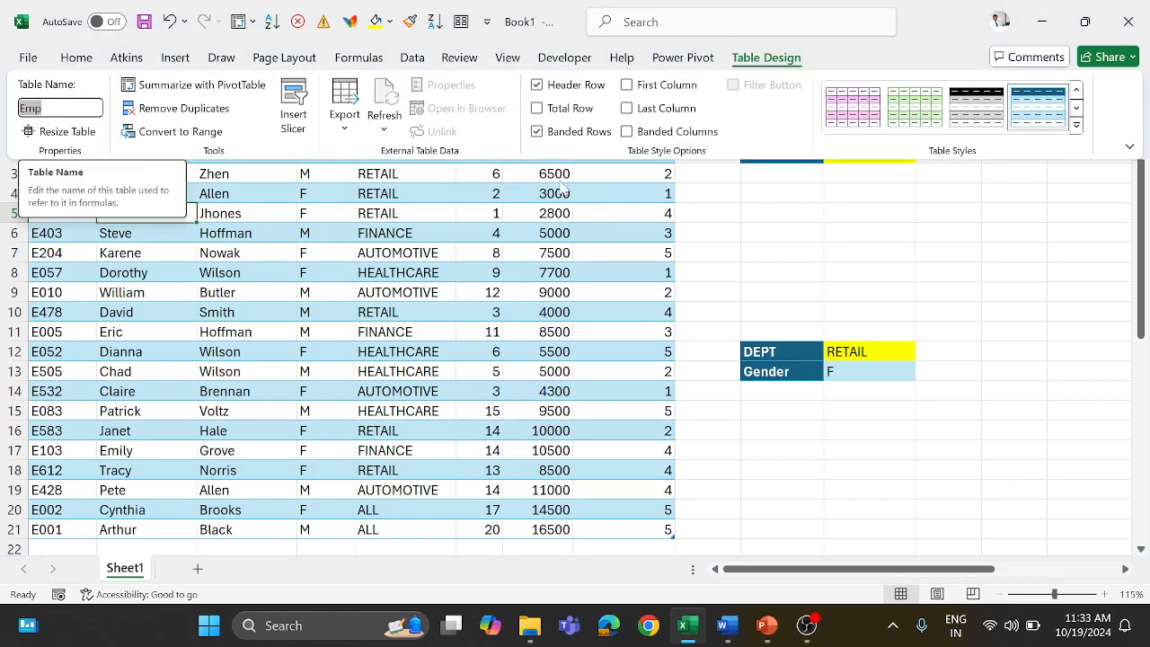
left_click(880, 198)
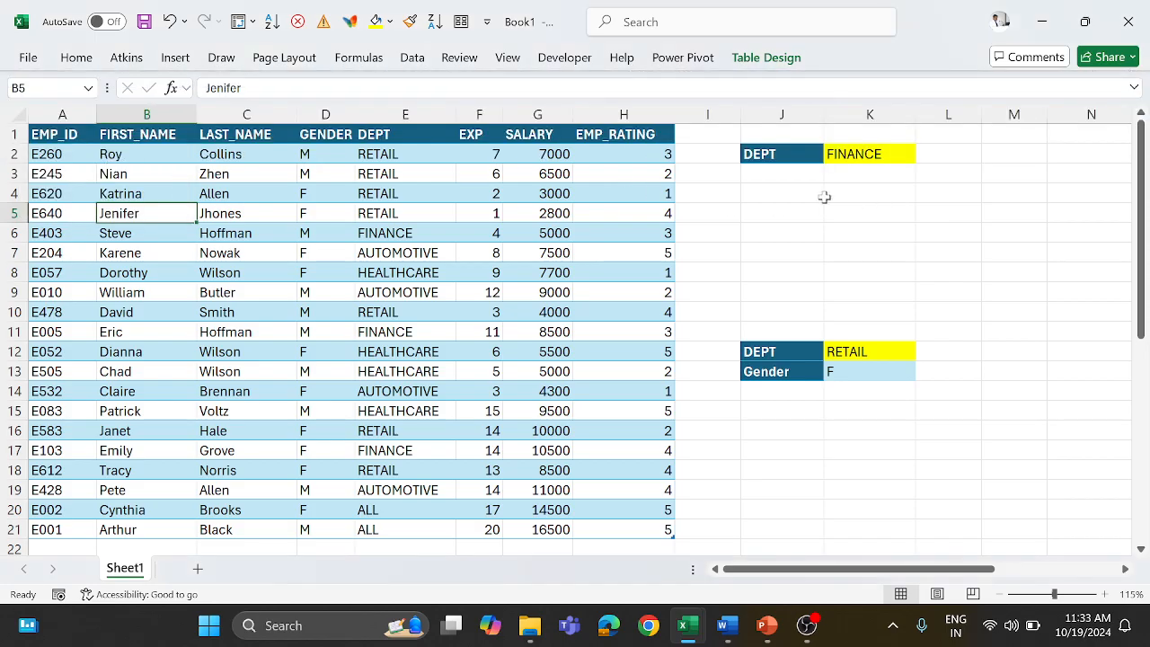
Step: Enter =FILTER(Emp,Emp[DEPT]=K2) in cell J4 to return the employees of the chosen department
left_click(778, 195)
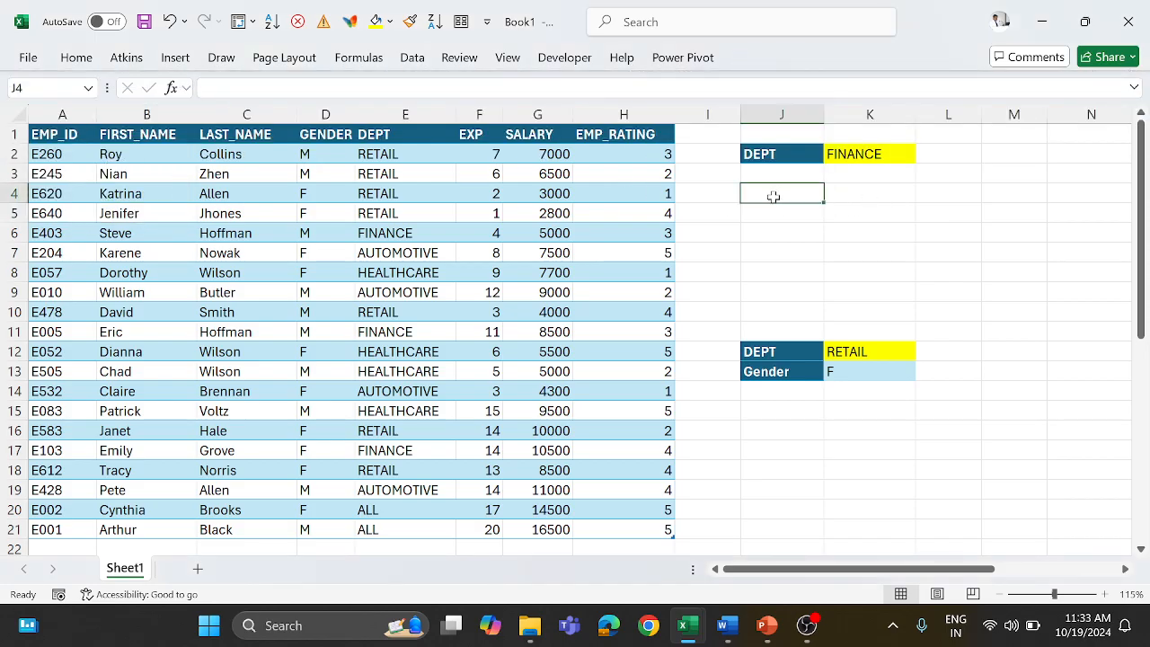
type("=filt")
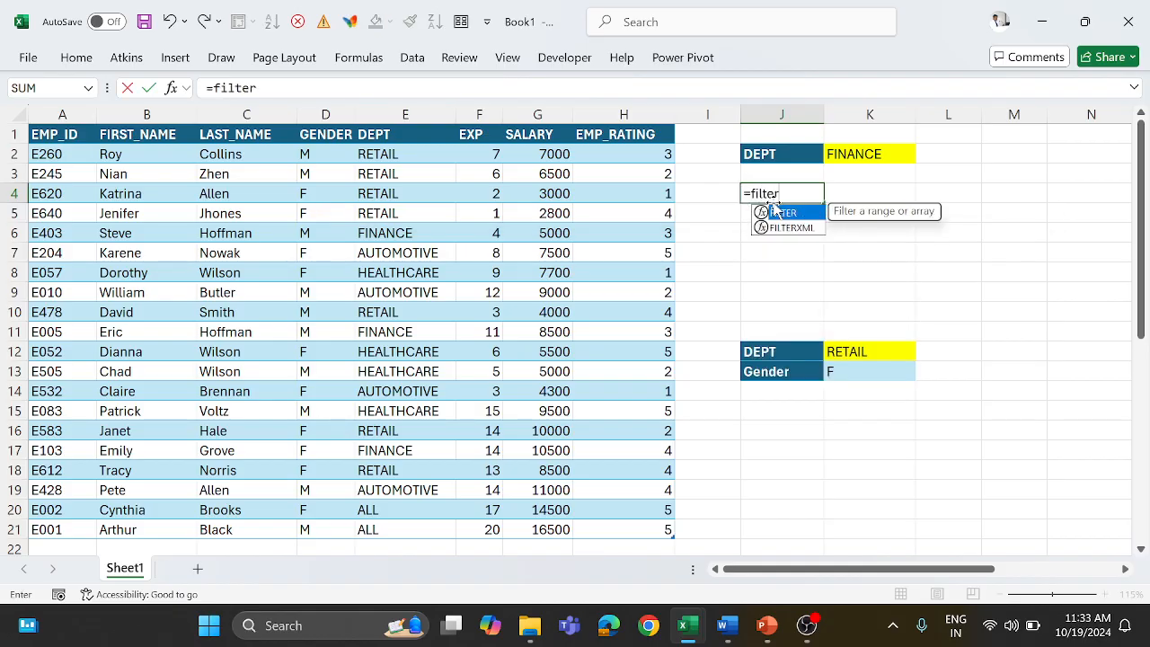
type("er")
double_click(778, 212)
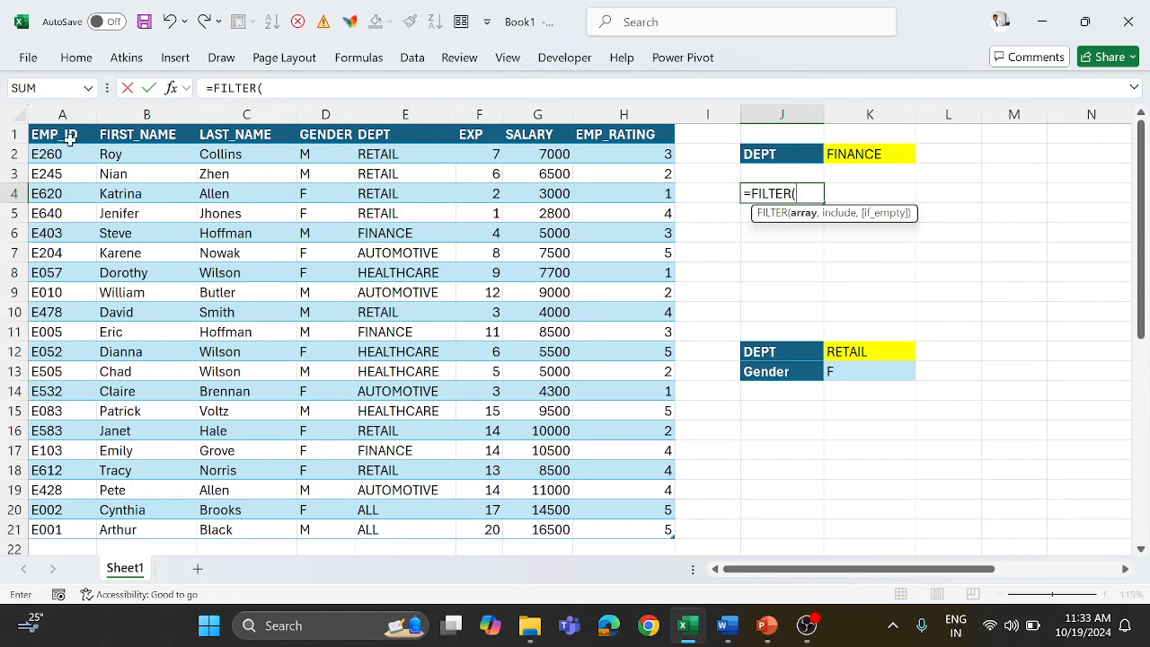
type("emp")
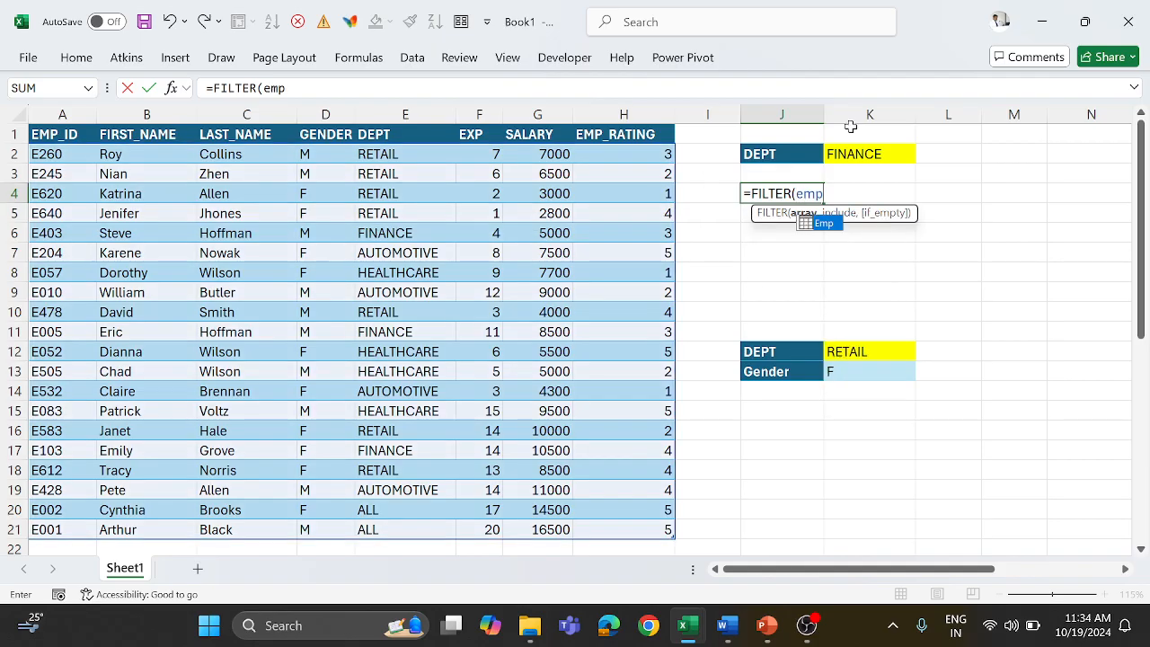
type(",")
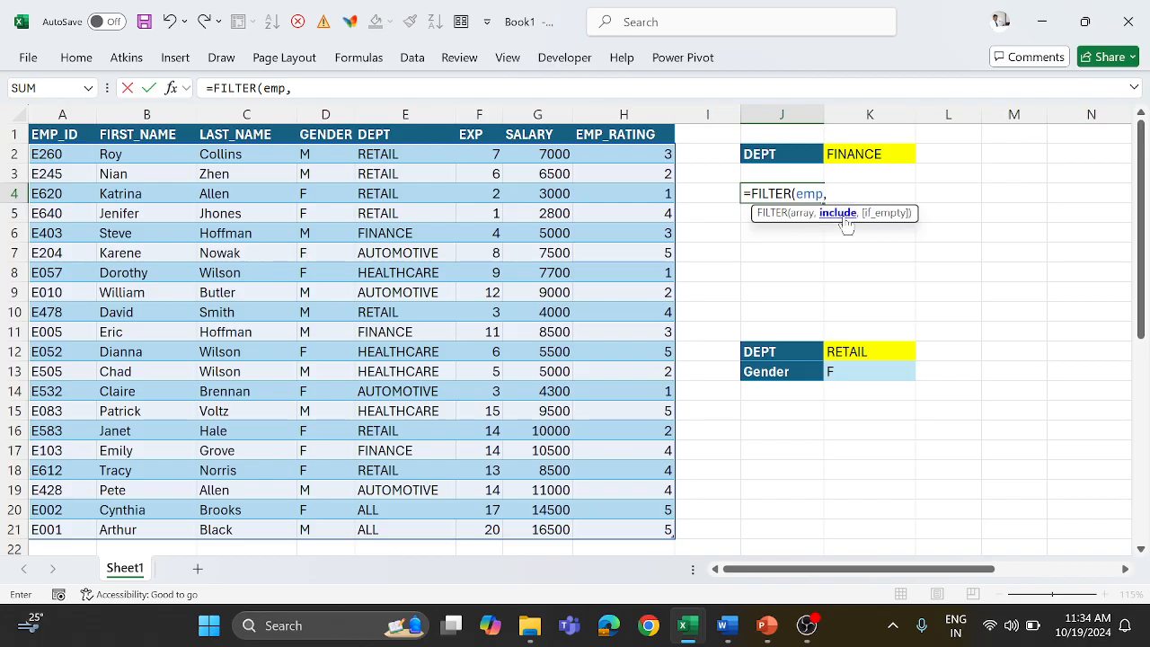
left_click(406, 123)
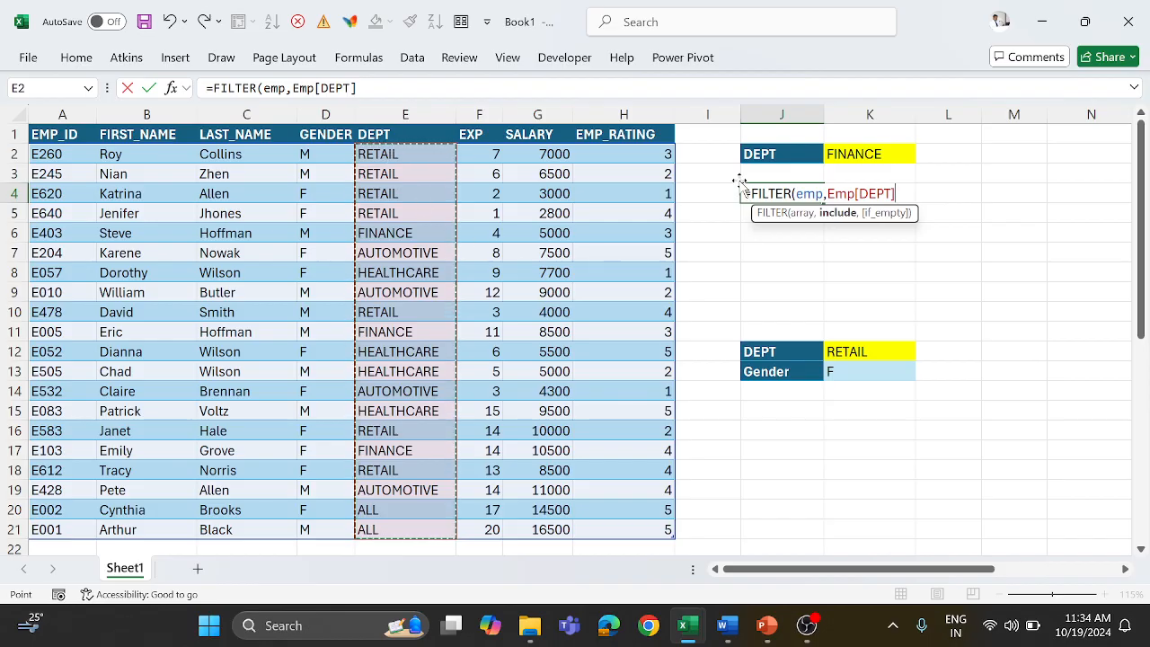
type("=")
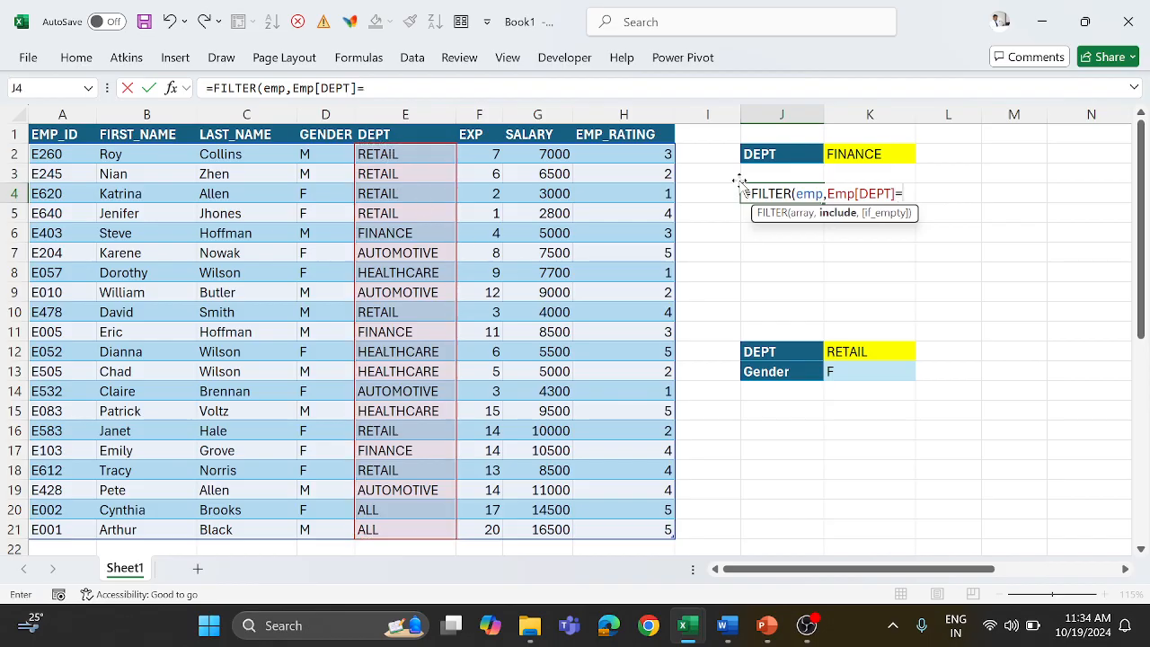
left_click(865, 156)
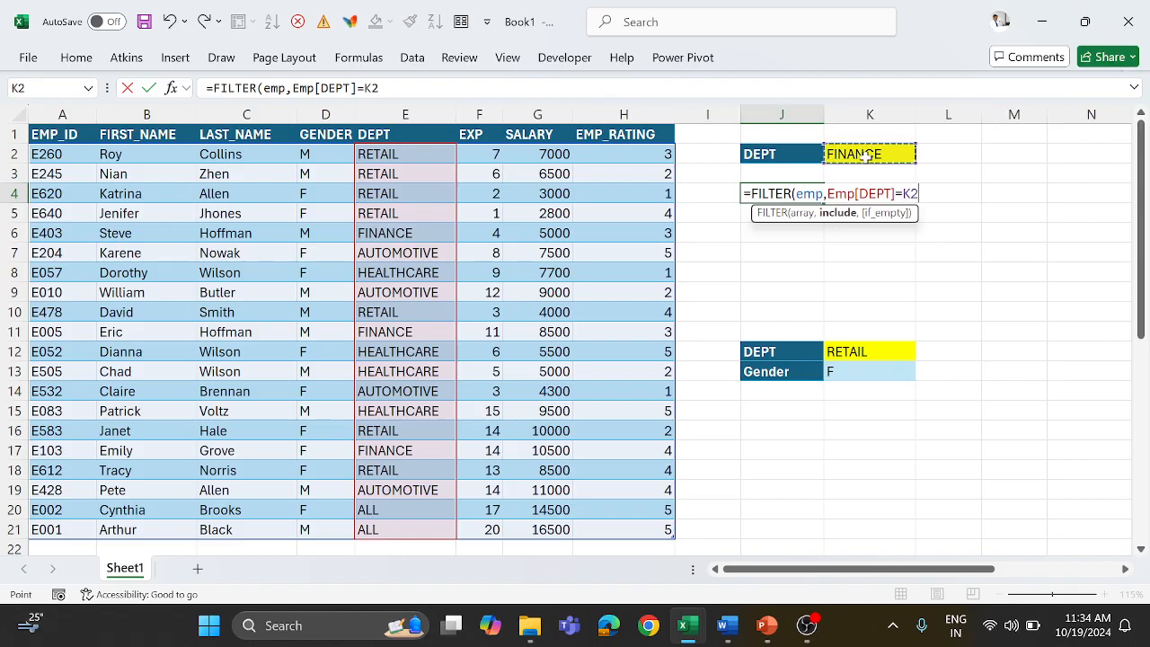
key("Return")
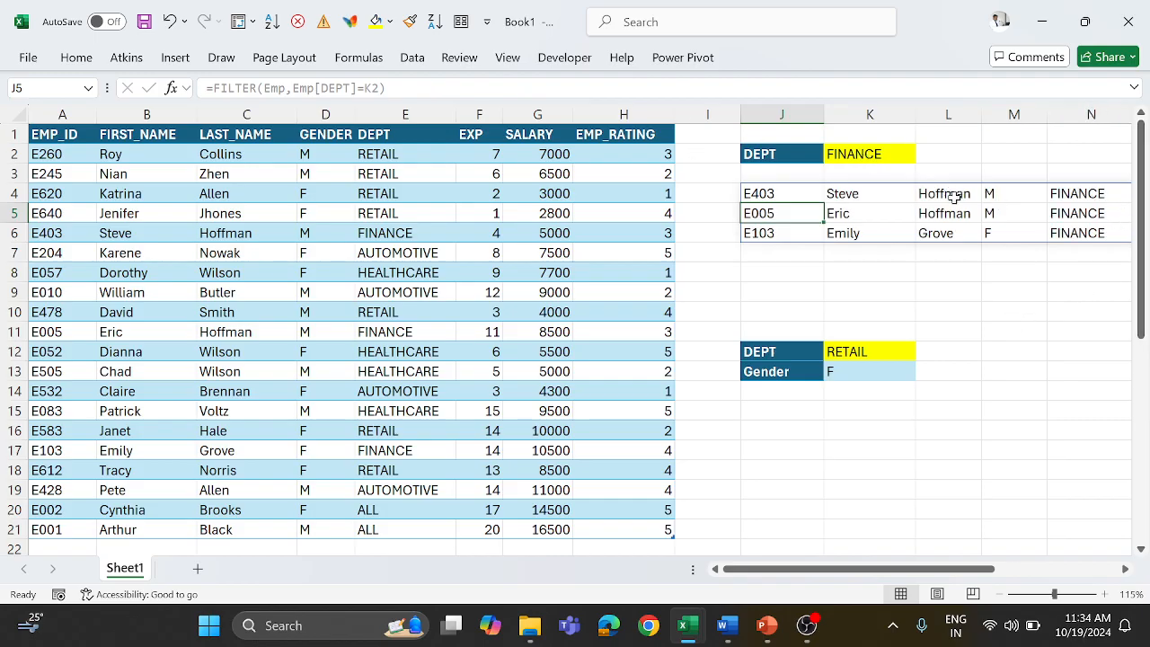
Step: Test the department formula by switching the DEPT criterion in K2 to RETAIL, HEALTHCARE and ALL, reviewing the returned records
left_click_drag(1065, 201, 757, 233)
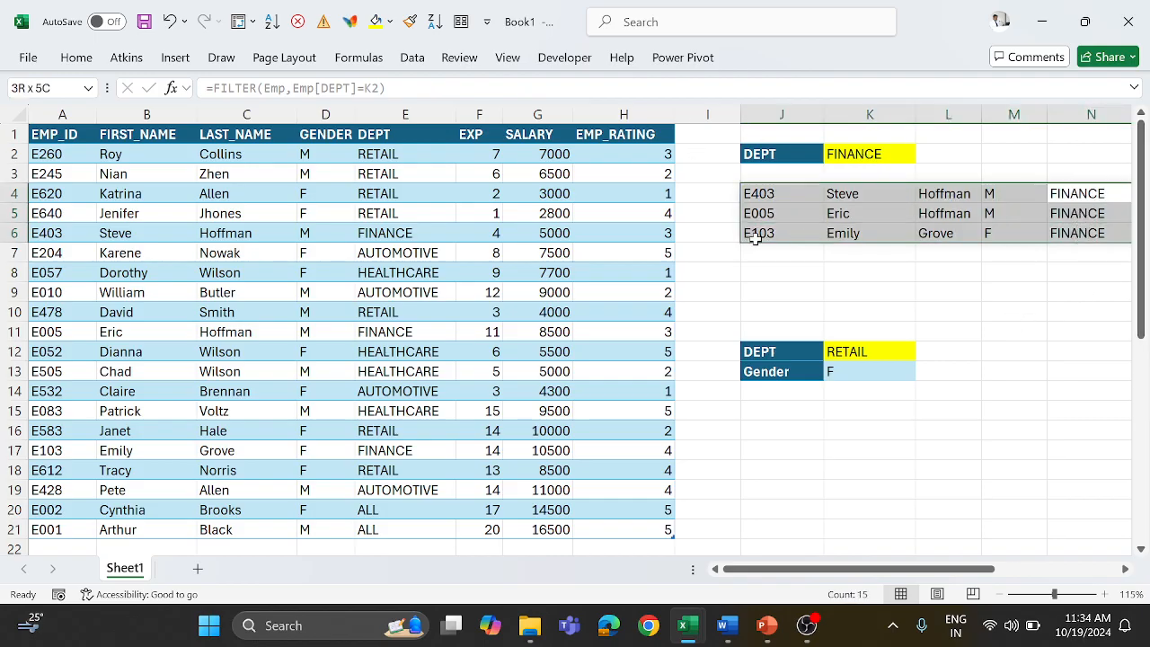
left_click_drag(859, 570, 787, 571)
left_click(876, 155)
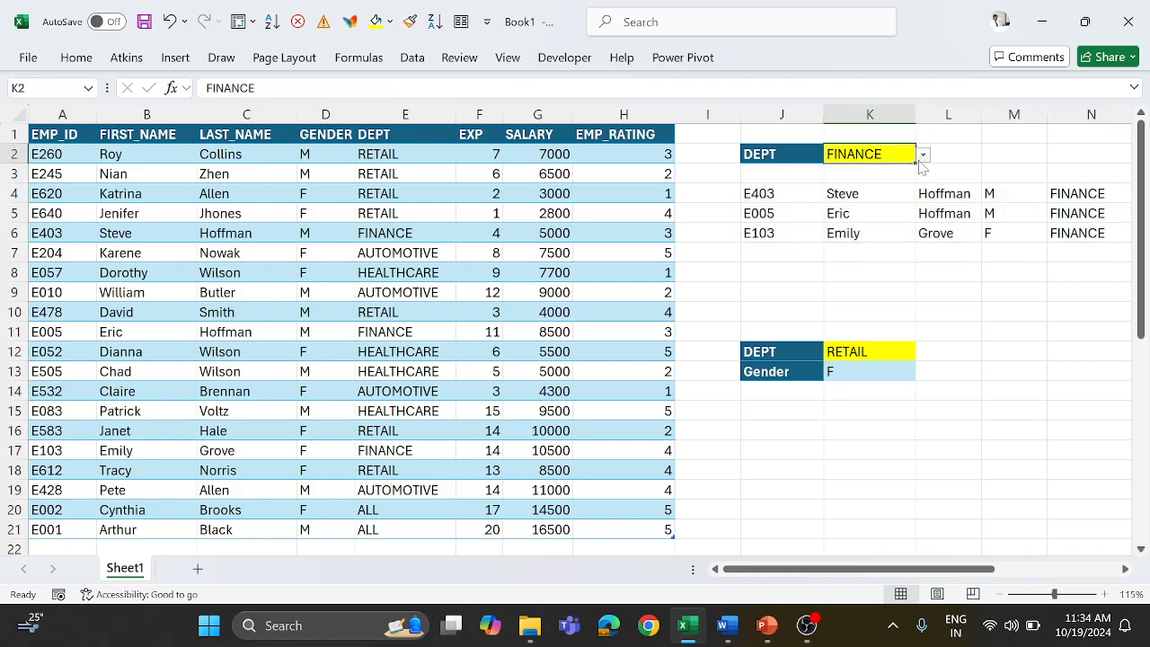
left_click(924, 157)
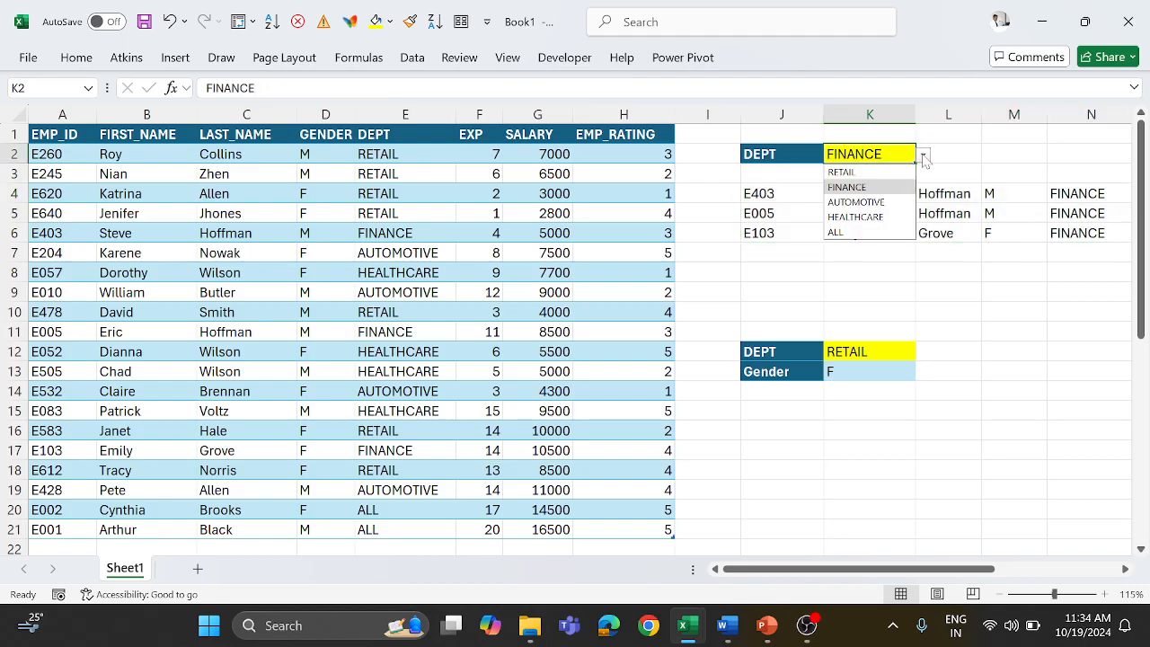
left_click(854, 170)
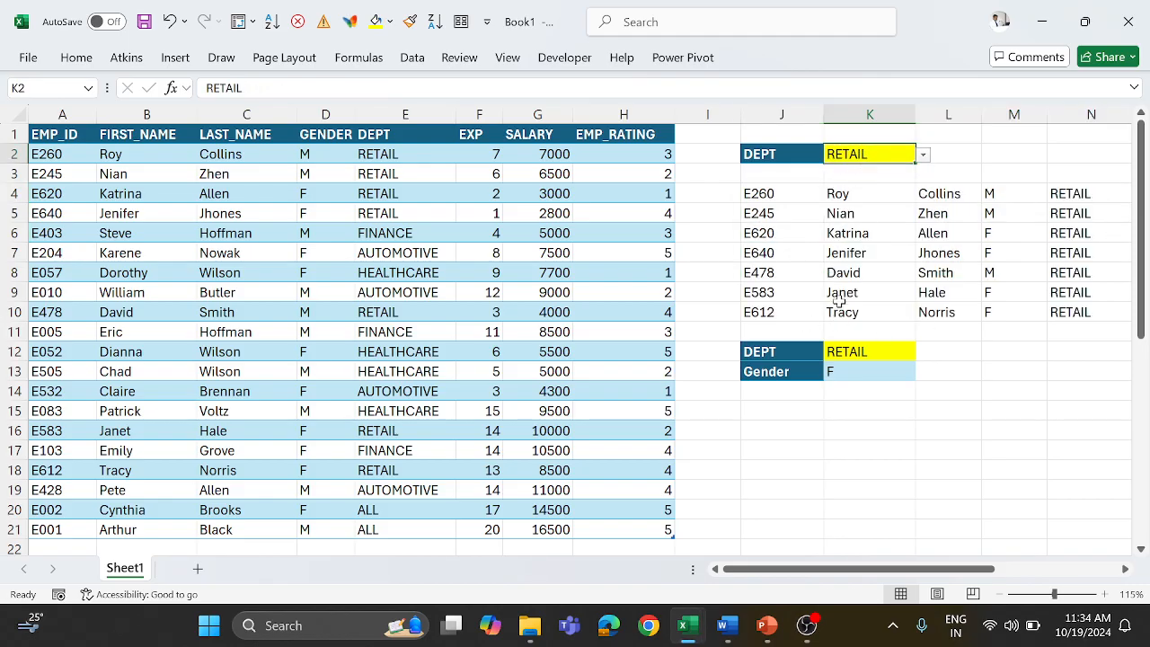
left_click(922, 156)
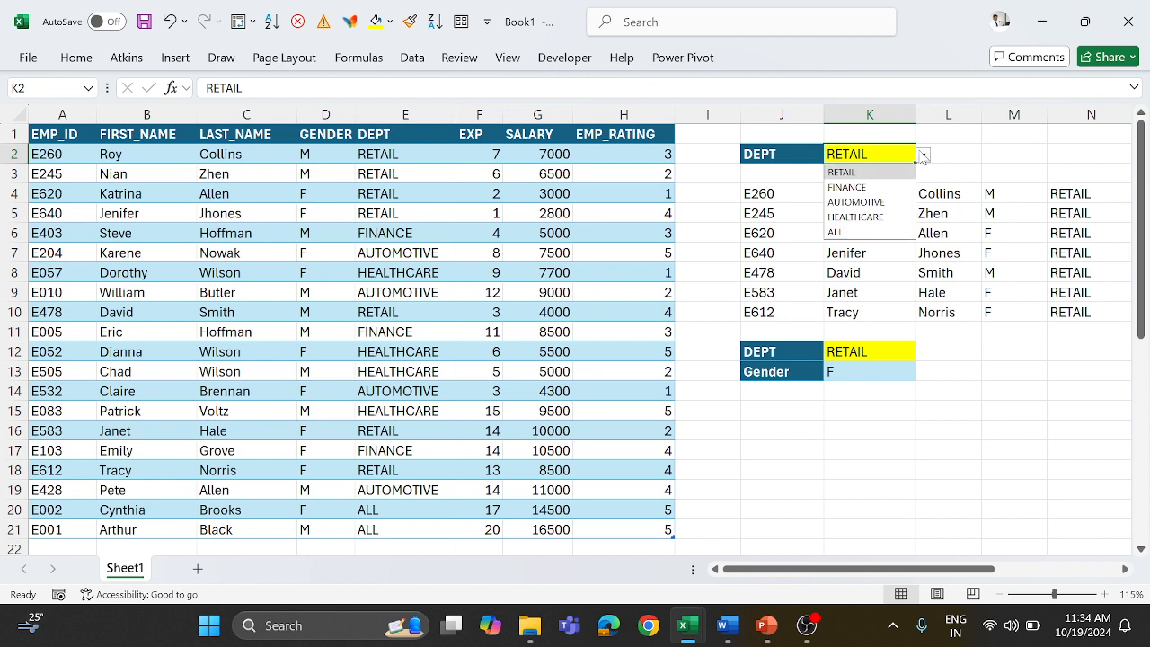
left_click(867, 216)
left_click(923, 157)
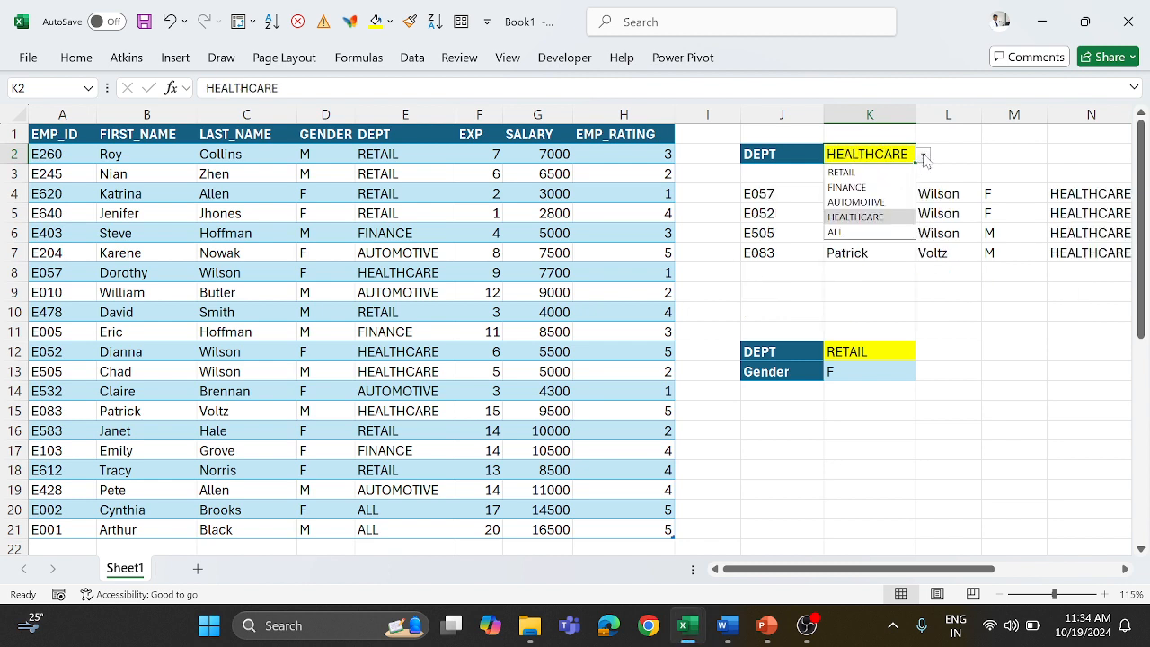
left_click(836, 232)
left_click_drag(1061, 194, 1082, 218)
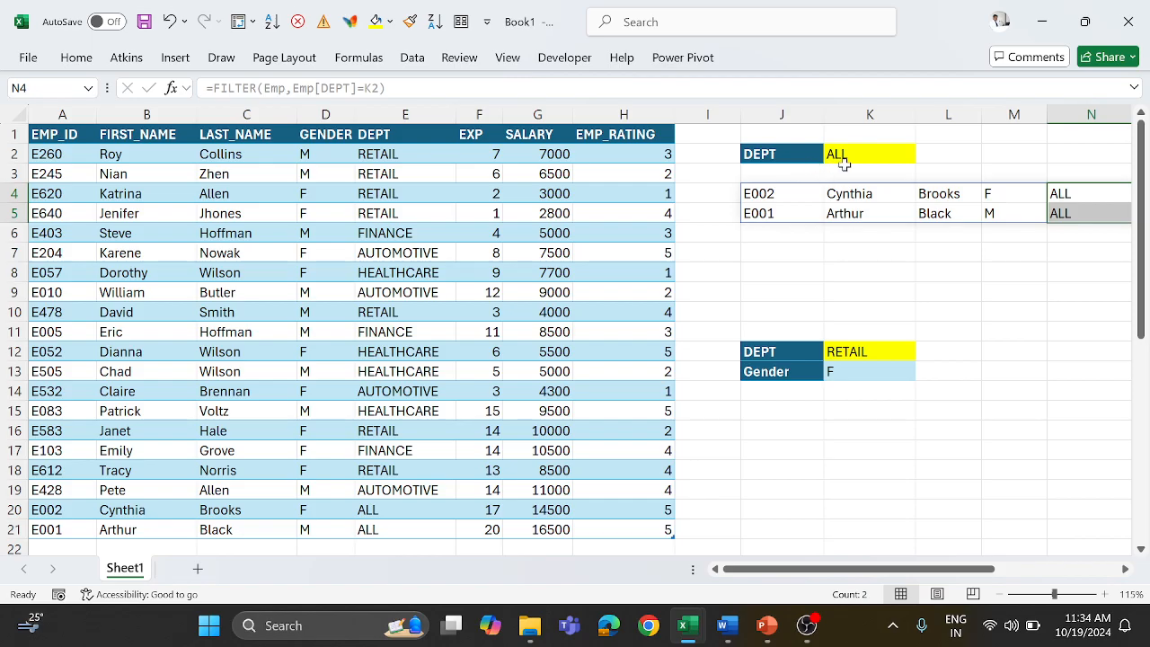
Step: Set the DEPT criterion in K2 back to FINANCE and review the returned employee records
left_click(898, 153)
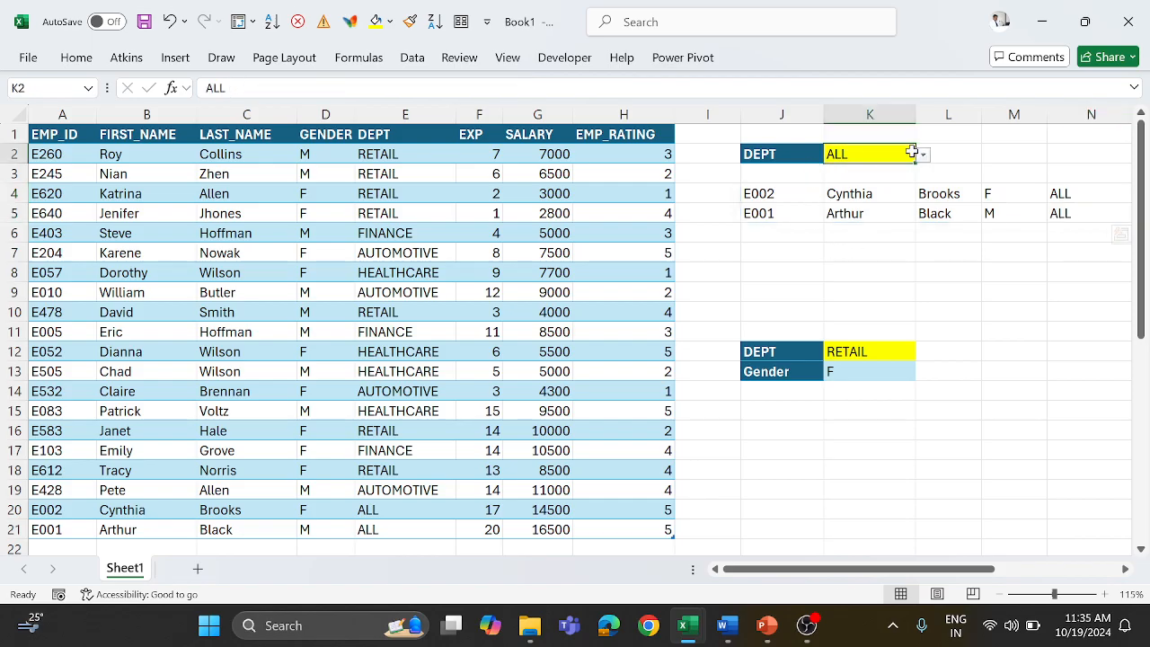
left_click(923, 155)
left_click(848, 187)
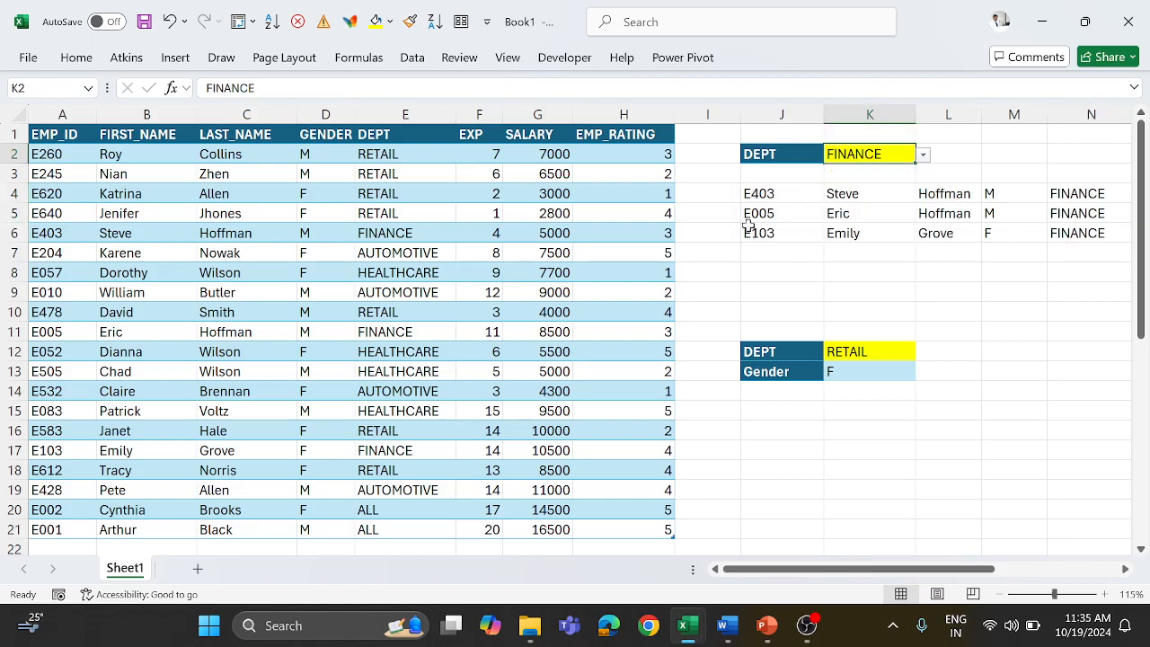
left_click_drag(781, 193, 1096, 224)
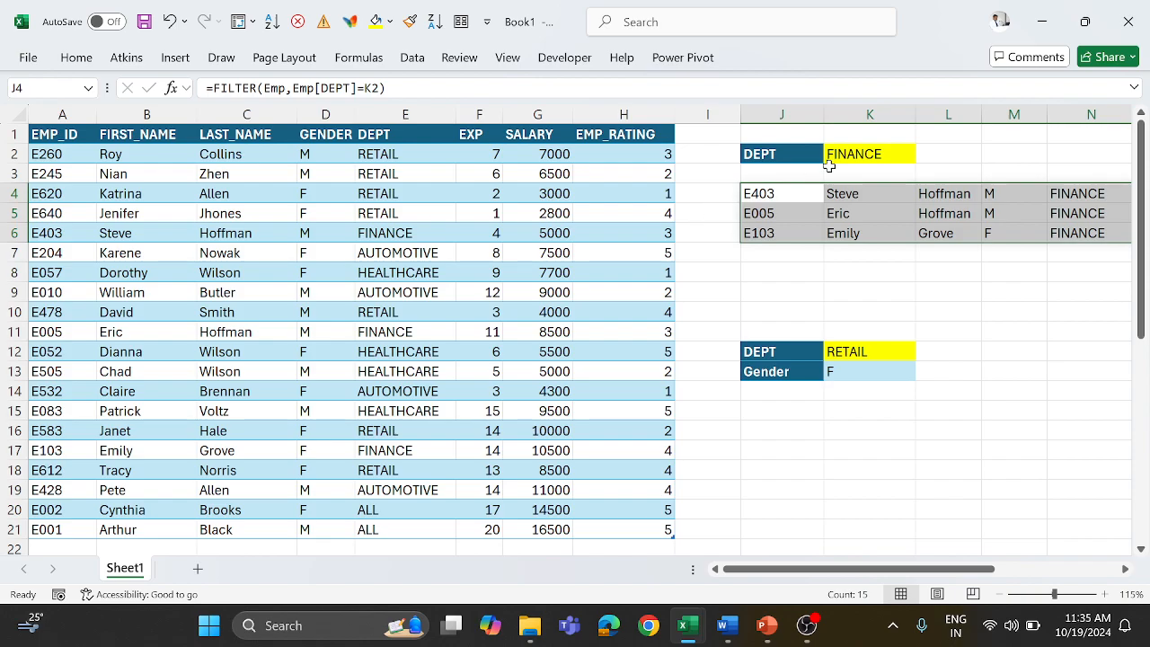
left_click(855, 156)
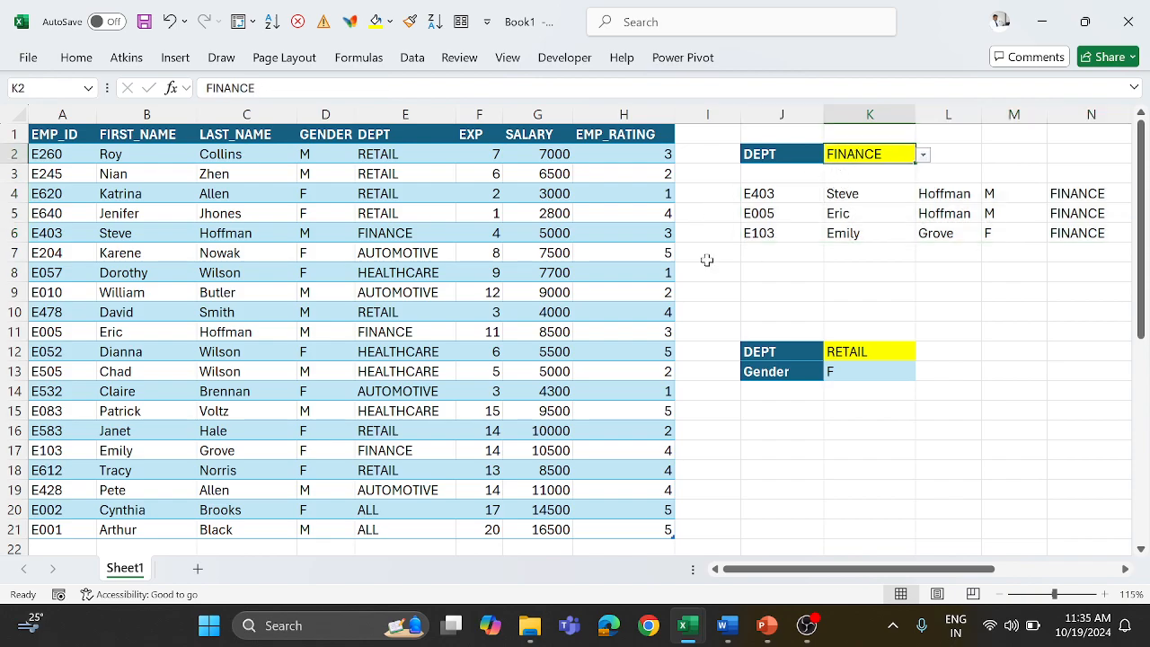
Step: Examine the EXP criterion in D24 and the employee table's EXP column it applies to
scroll(487, 397, "down", 2)
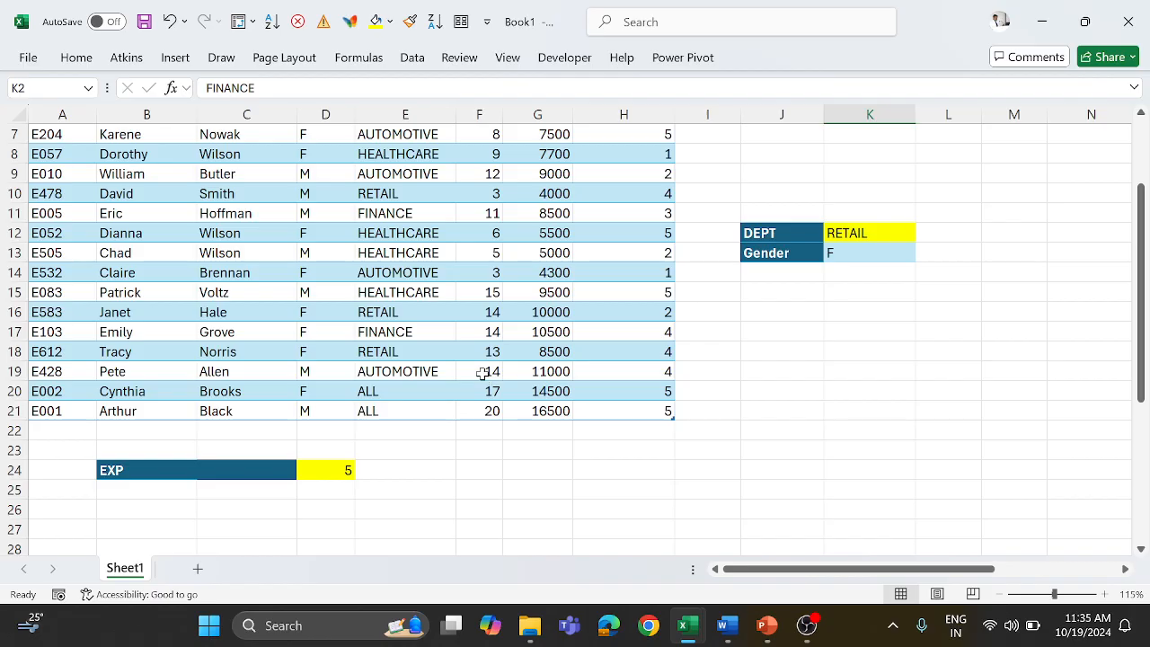
left_click(318, 471)
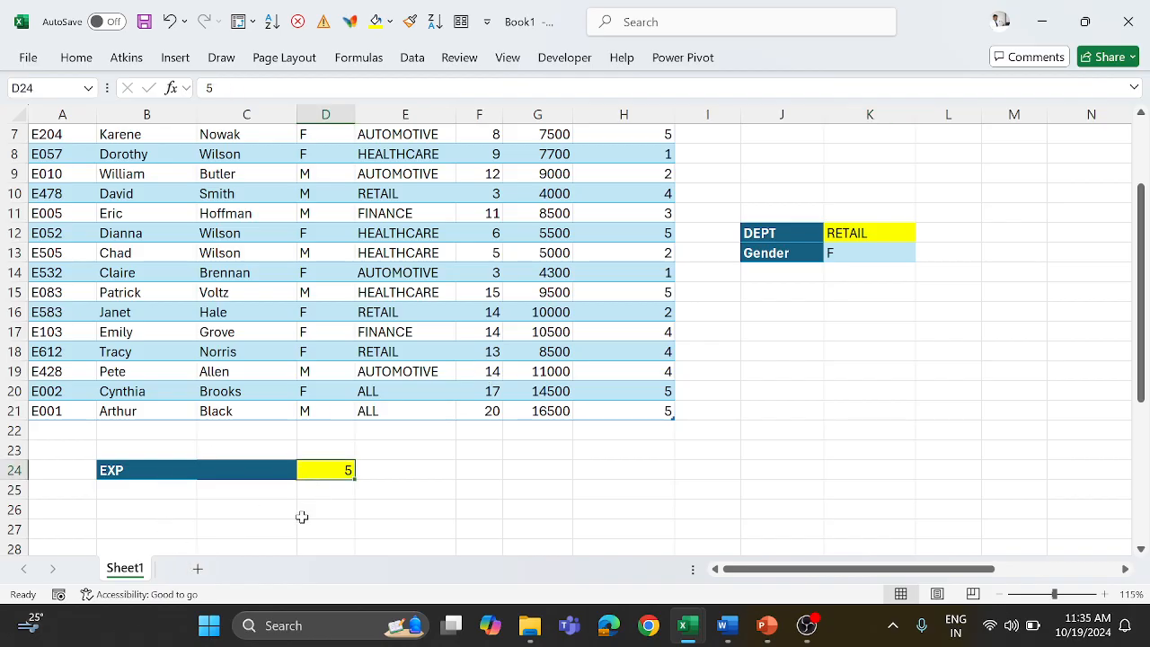
scroll(330, 418, "up", 2)
scroll(330, 417, "down", 2)
left_click(159, 468)
left_click(320, 469)
scroll(290, 433, "up", 2)
left_click_drag(478, 148, 493, 530)
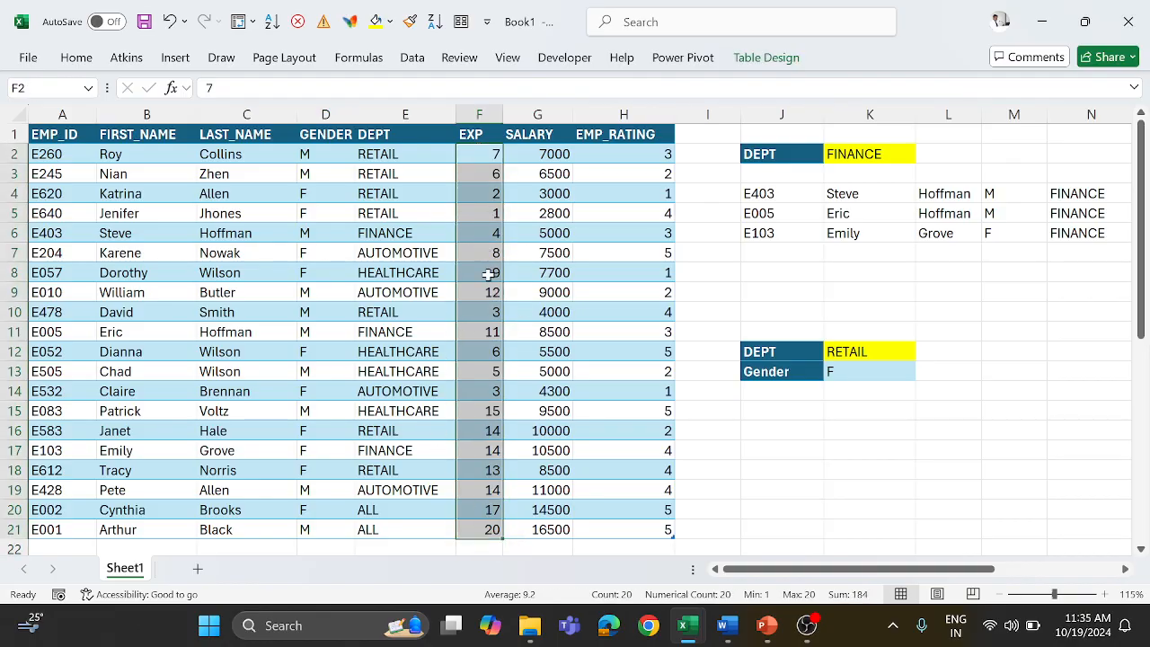
scroll(396, 388, "down", 2)
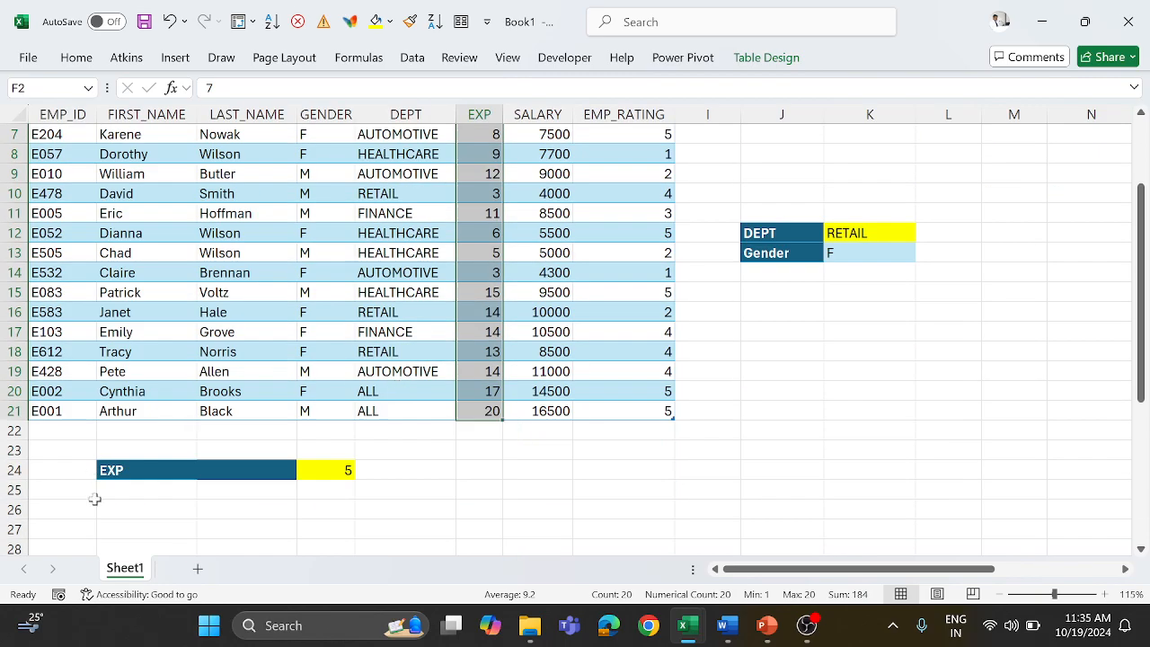
Step: Enter =FILTER(Emp,Emp[EXP]>=D24) in cell B26 to return employees with at least the experience given in D24
left_click(143, 510)
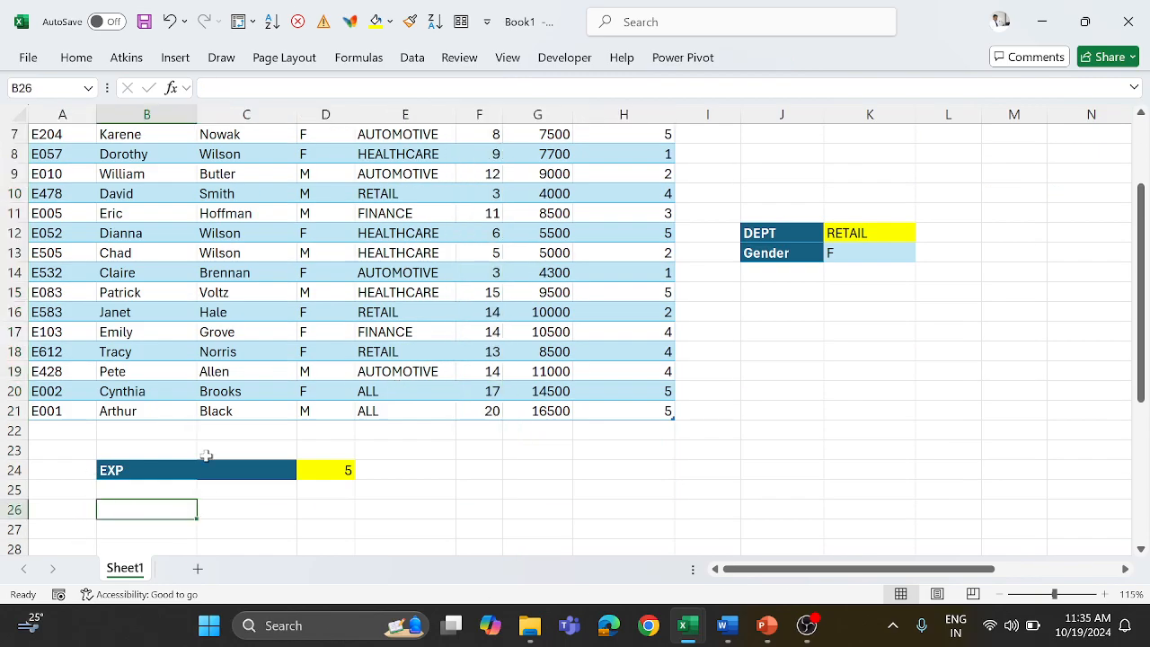
type("=filter")
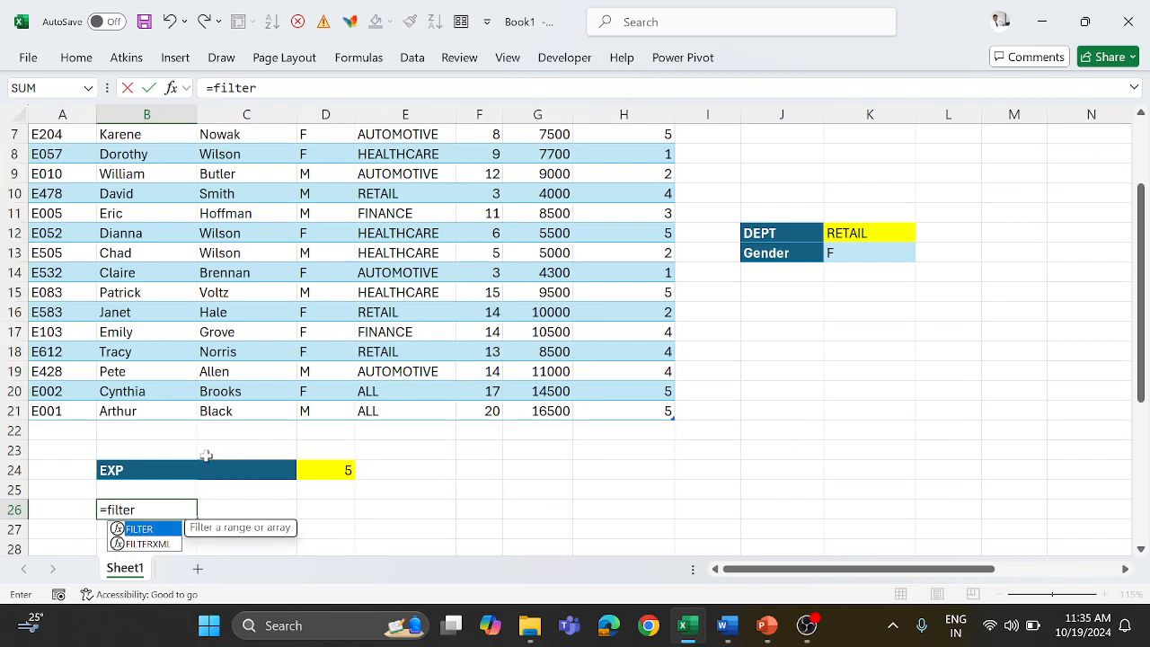
key("Tab")
scroll(16, 232, "up", 2)
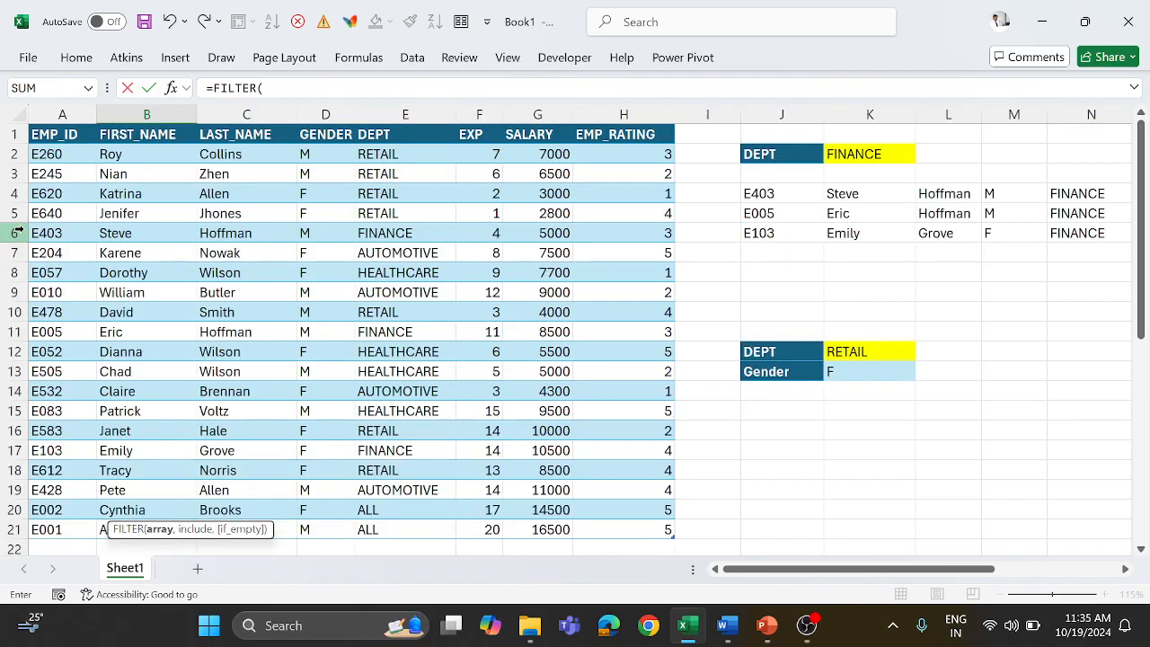
left_click(27, 122)
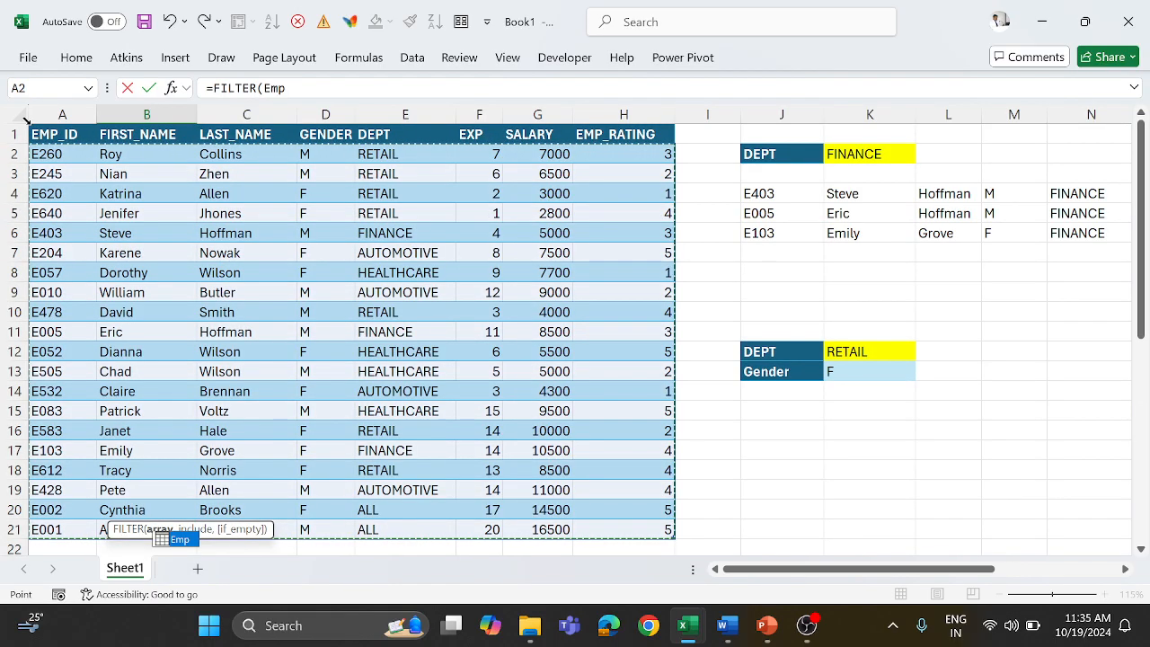
scroll(405, 403, "down", 5)
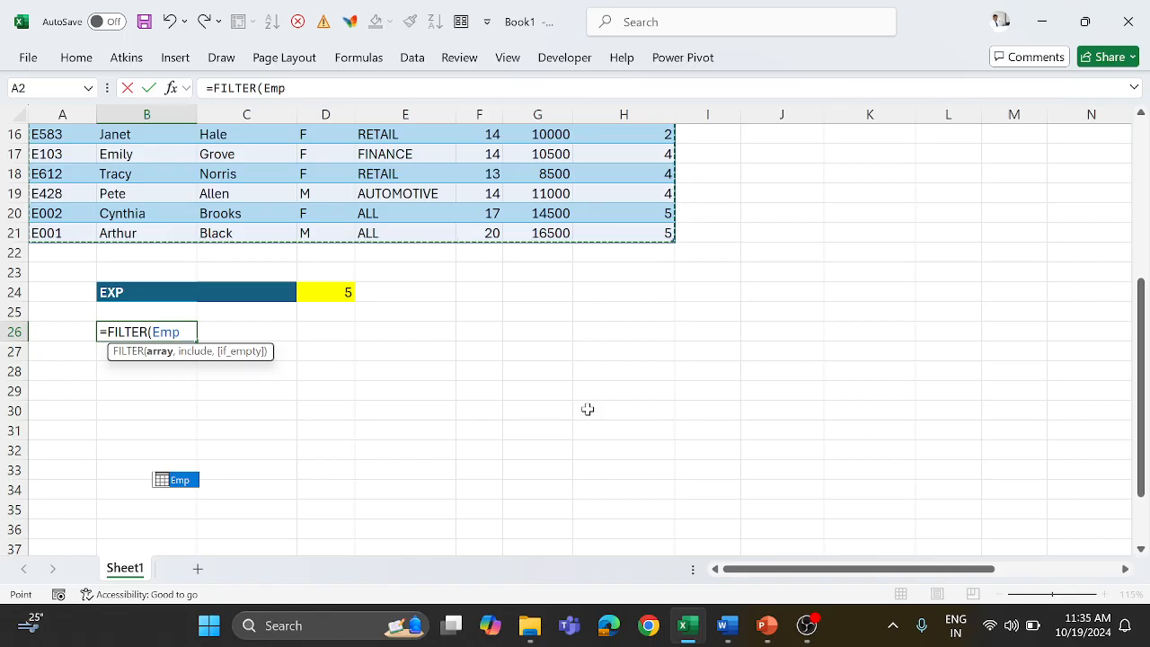
type(",")
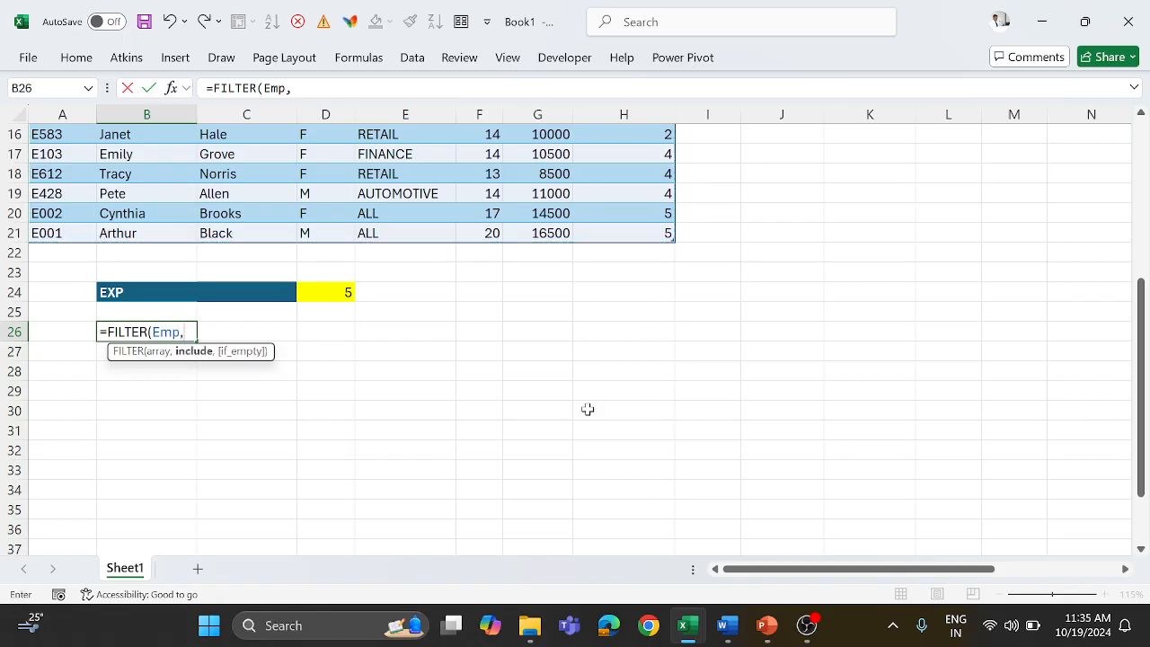
scroll(667, 358, "up", 5)
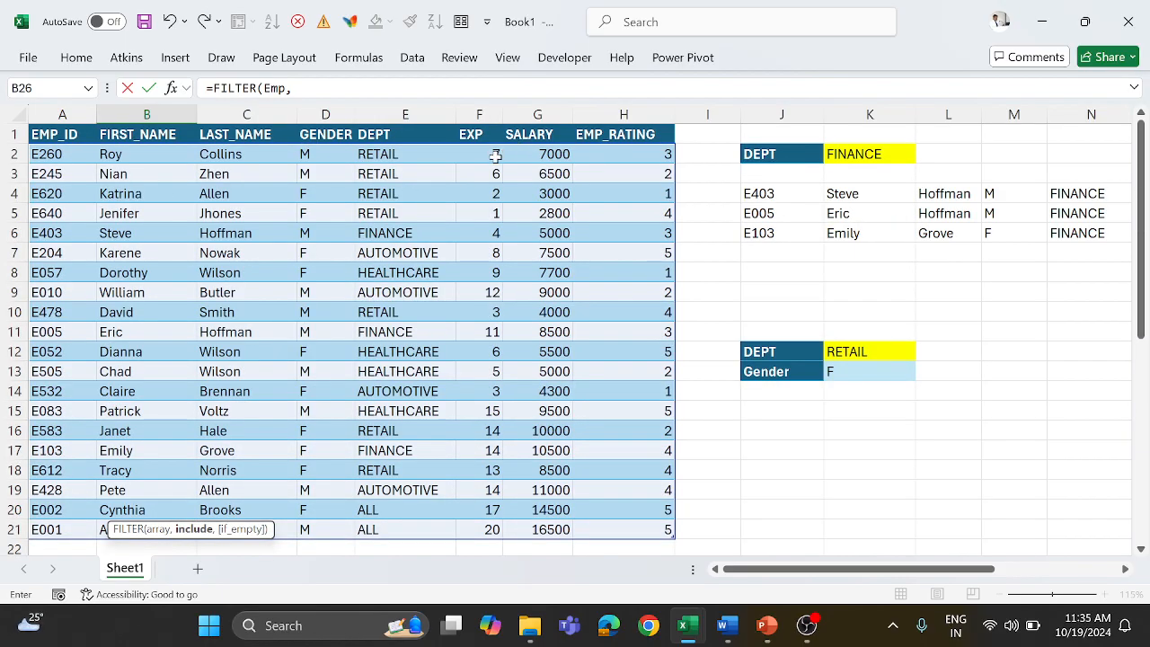
scroll(525, 173, "down", 5)
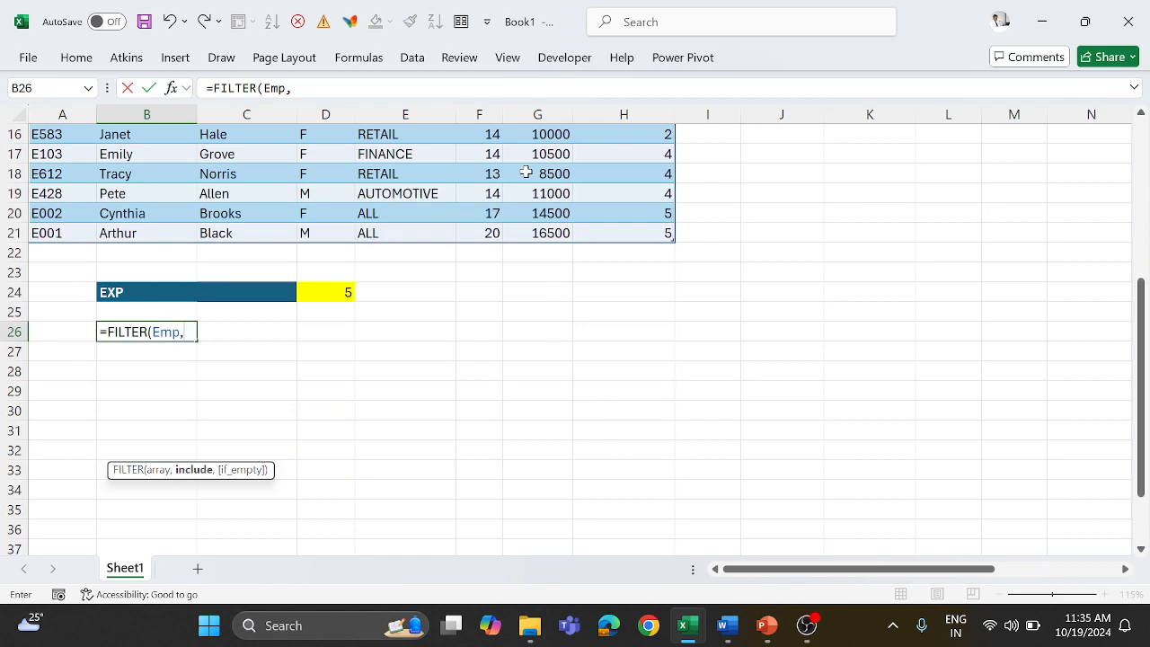
scroll(865, 226, "up", 5)
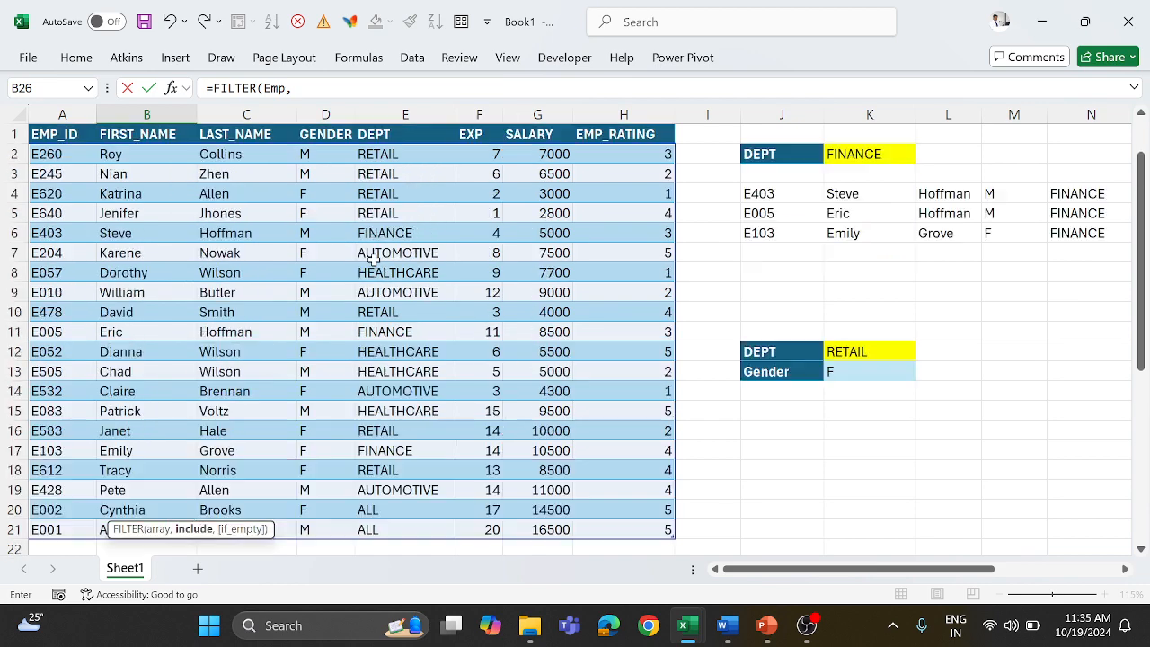
left_click(463, 135)
scroll(359, 359, "down", 7)
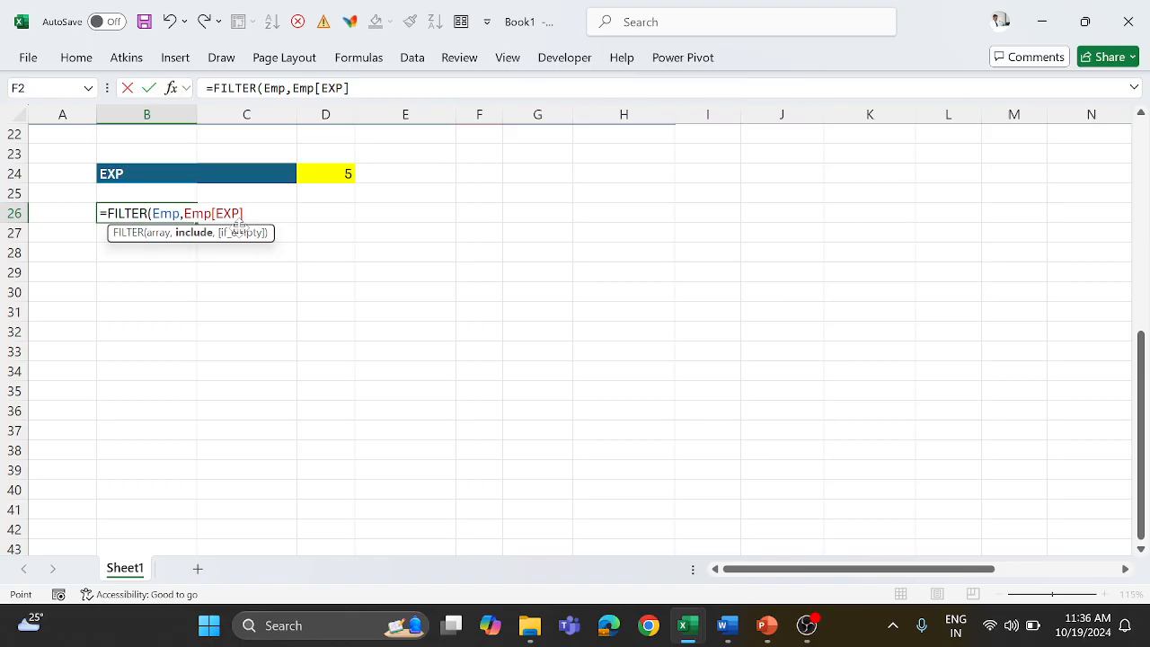
type(">=")
left_click(334, 171)
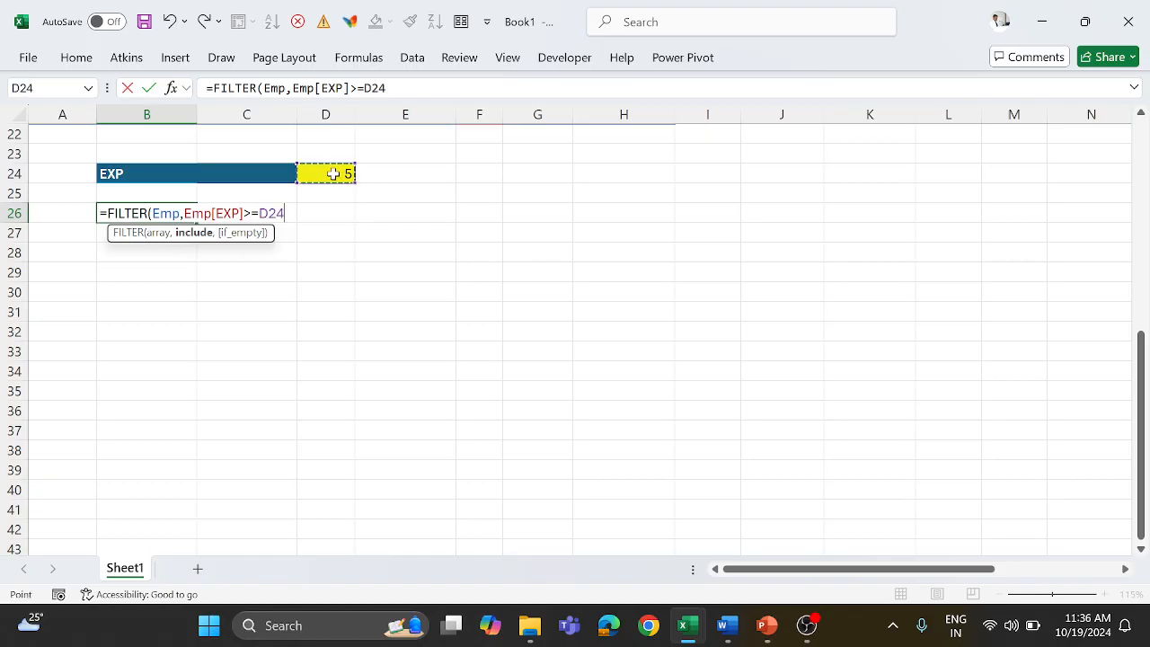
key("Return")
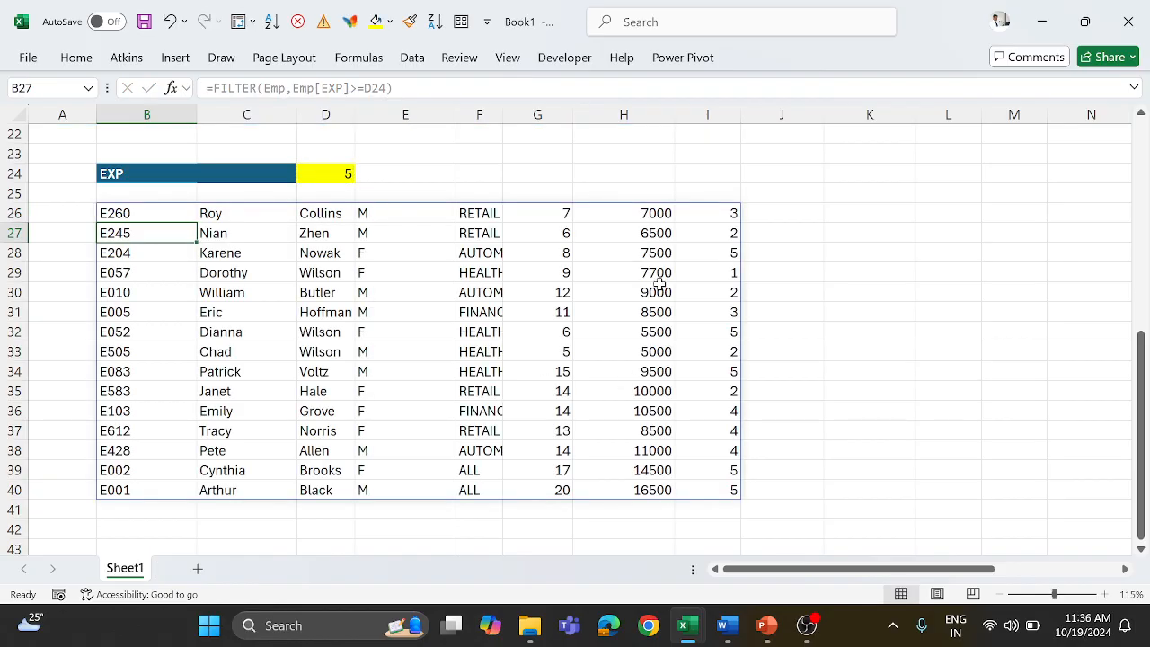
Step: Check the experience values of the filtered records in column G against the criterion
left_click(557, 214)
left_click_drag(558, 214, 549, 488)
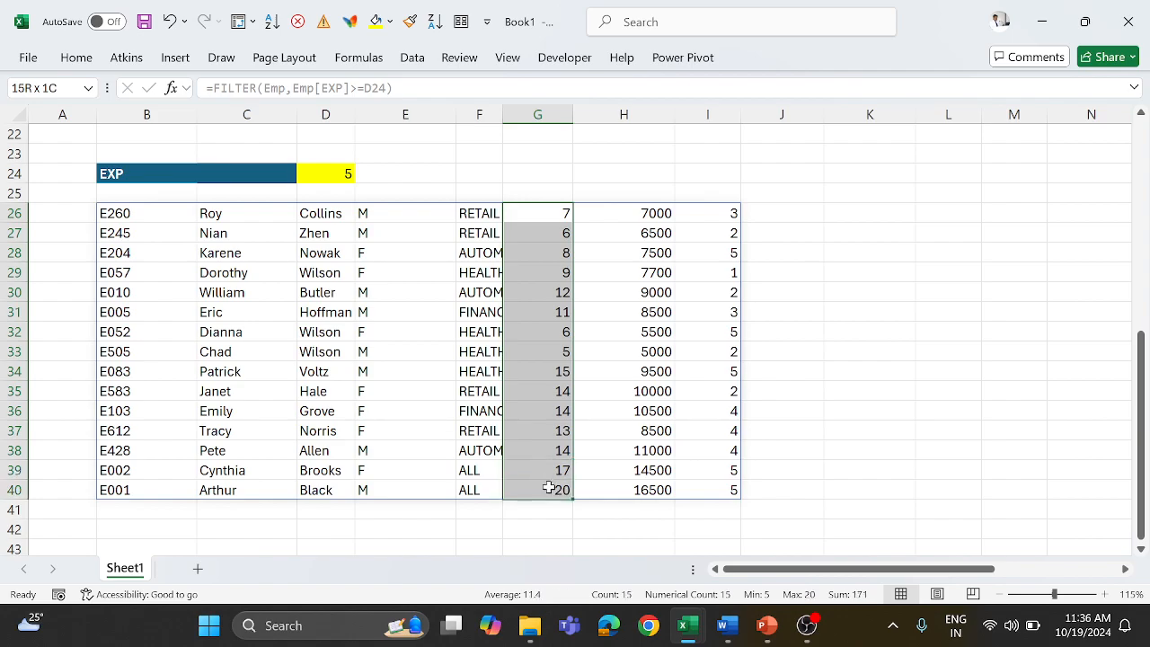
left_click_drag(548, 487, 549, 488)
Step: Enter =Emp[#Headers] in cell B25 to place the employee table's column headers above the filtered records
left_click(143, 194)
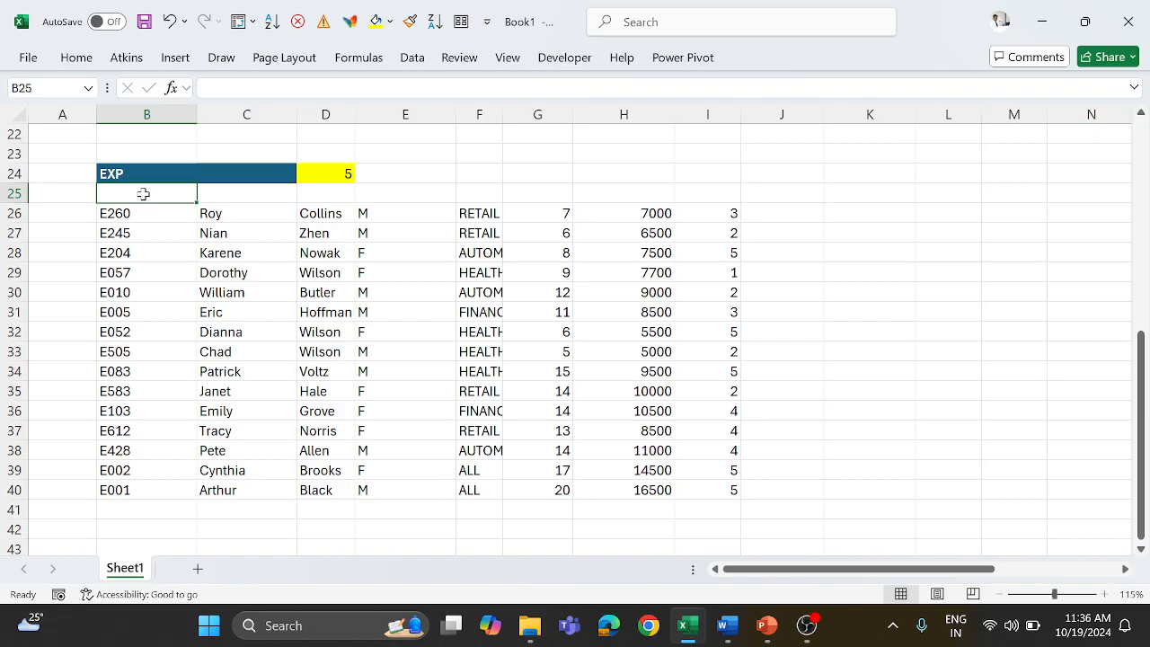
type("=em[")
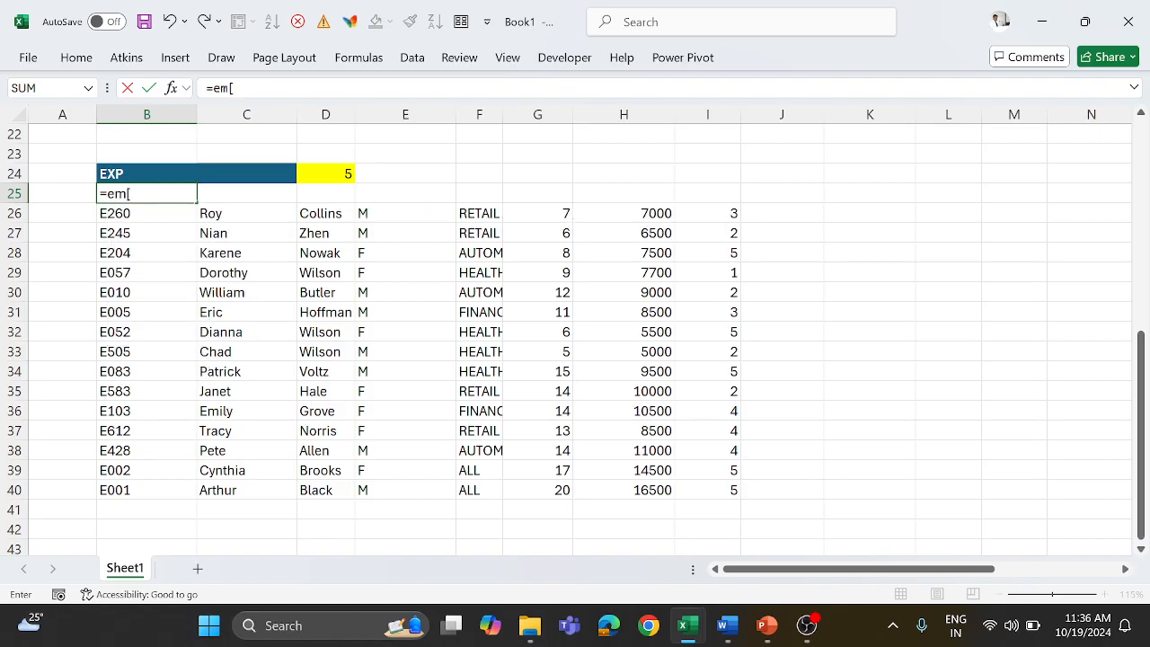
key("BackSpace")
key("Tab")
type("[#")
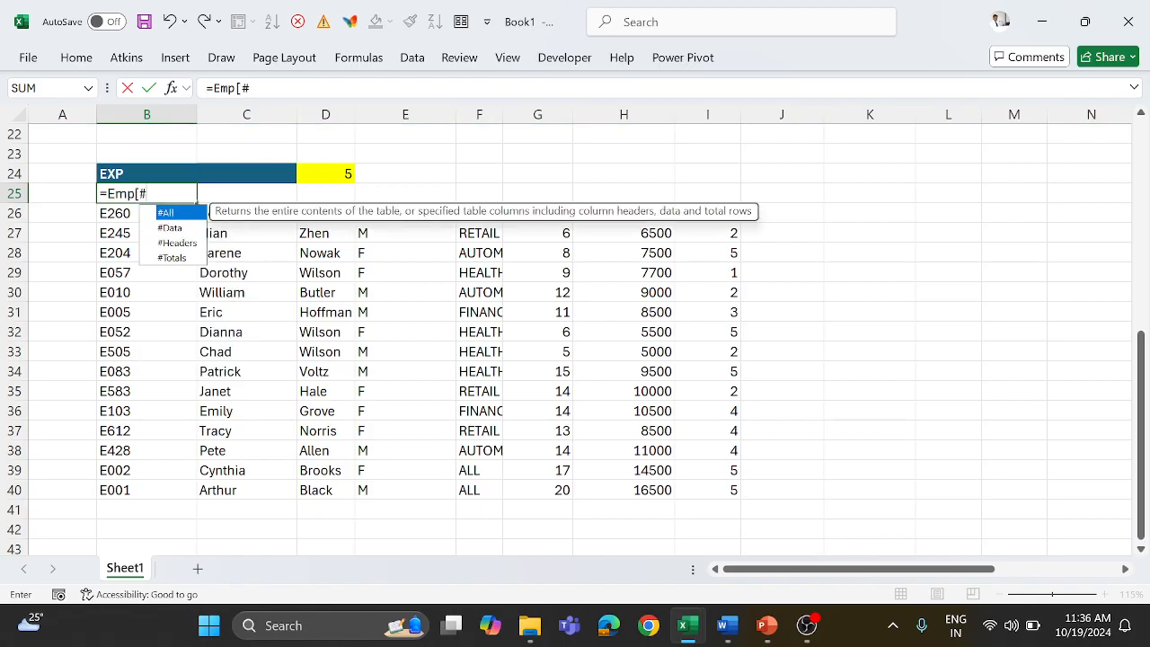
key("Down")
key("Down")
key("Tab")
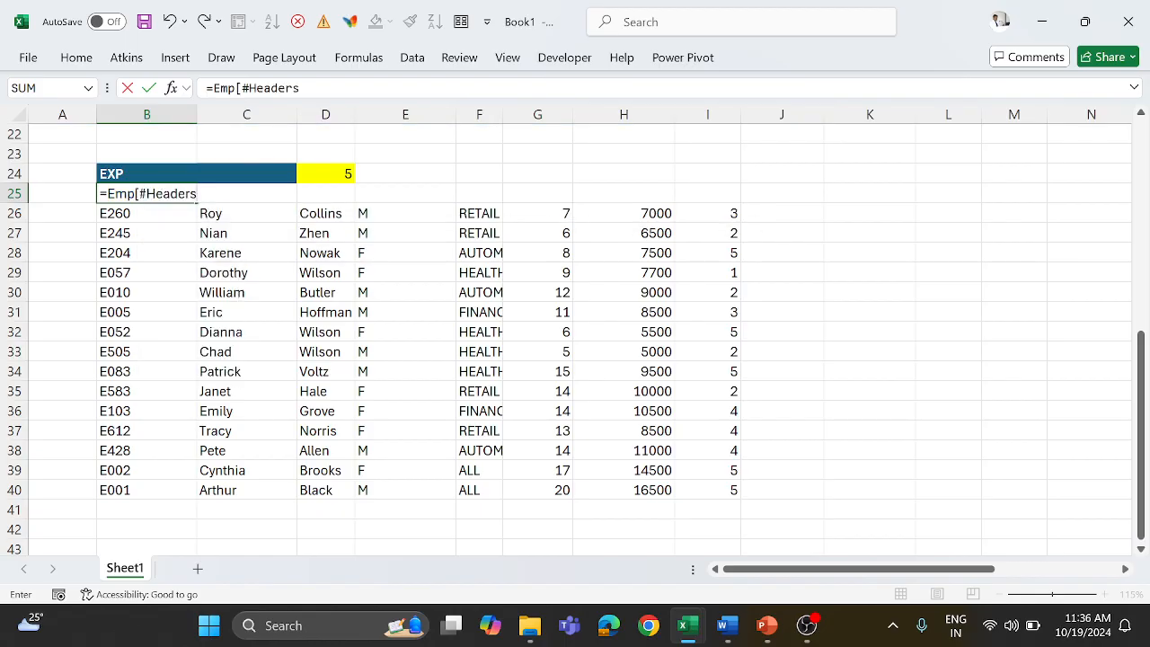
type("]")
key("Return")
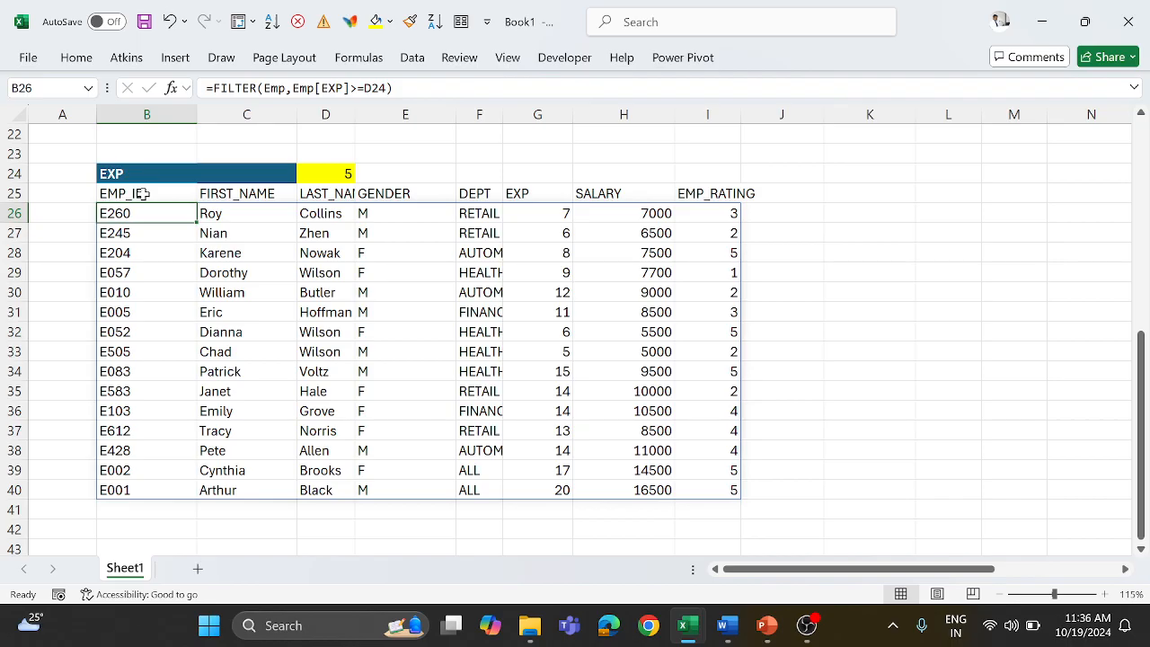
scroll(576, 441, "up", 3)
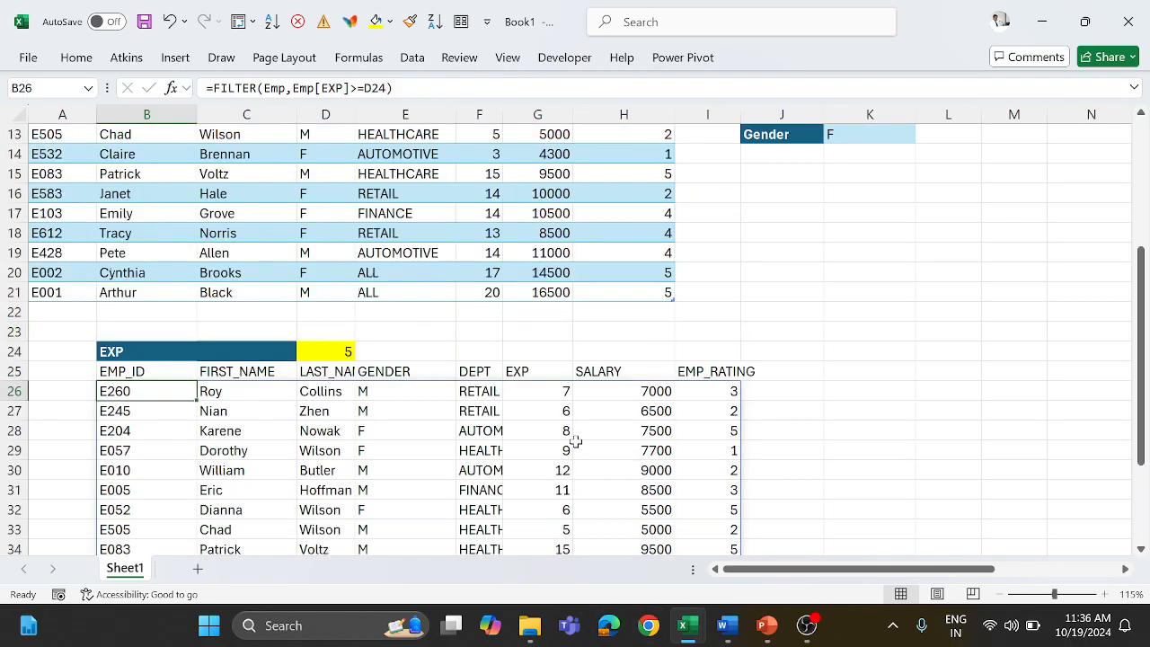
scroll(576, 441, "up", 3)
scroll(575, 441, "down", 2)
scroll(575, 441, "up", 2)
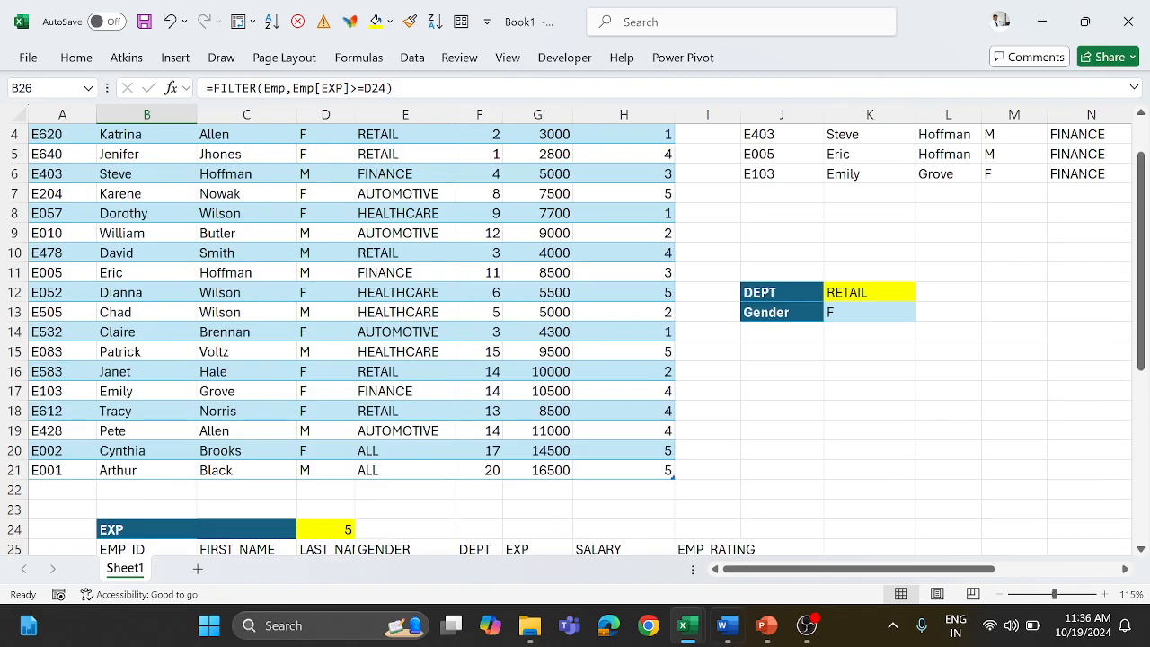
Step: Start a FILTER formula in J15 on the Emp table with the first condition (Emp[DEPT]=K12)
scroll(486, 212, "up", 1)
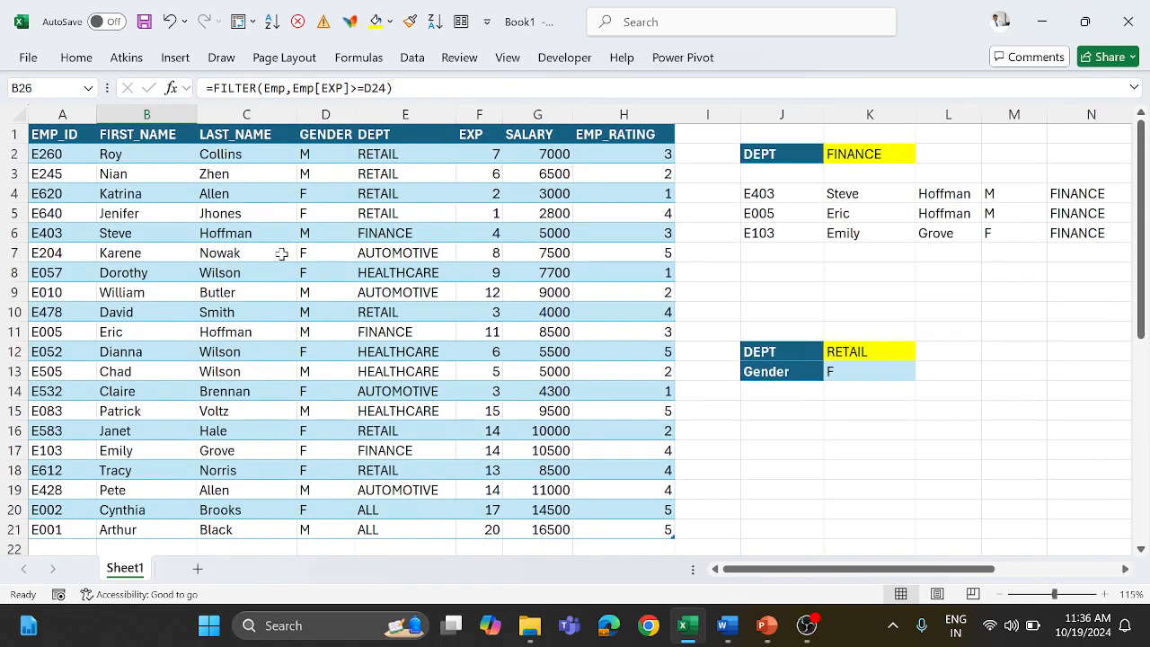
left_click(846, 371)
left_click(858, 351)
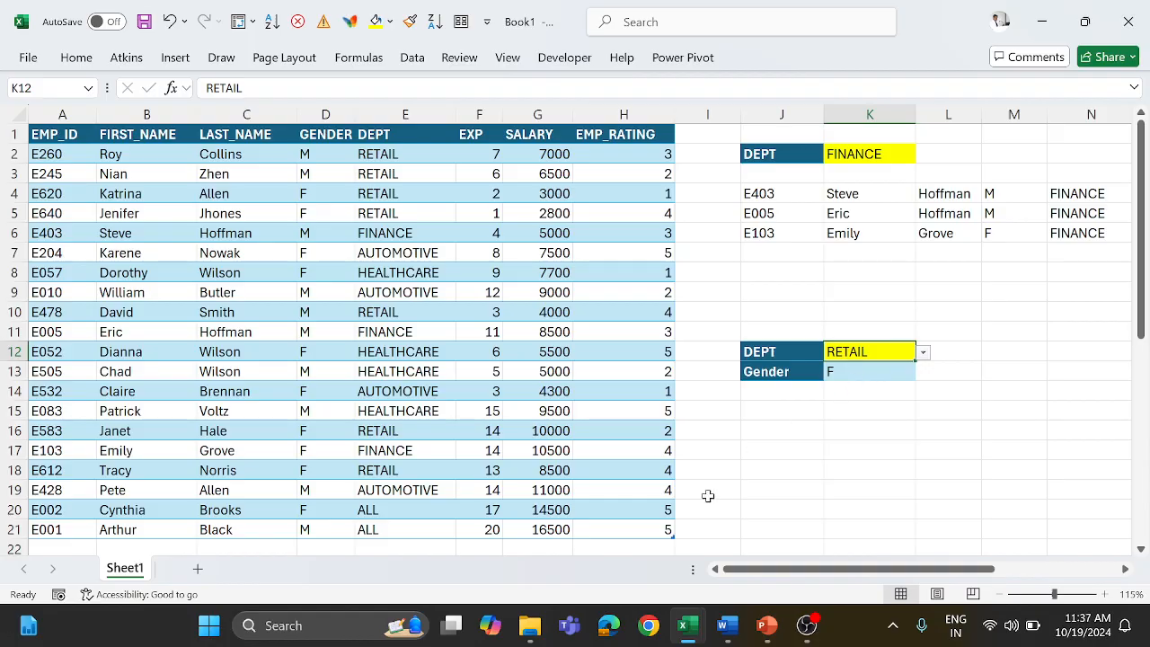
left_click(755, 419)
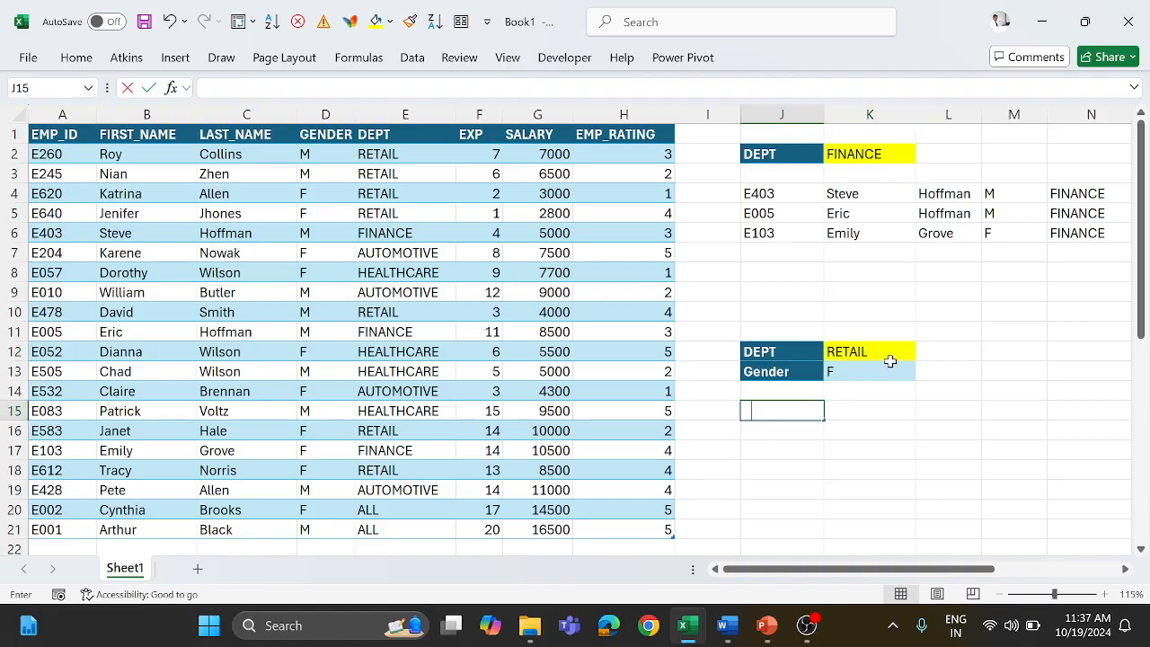
type("=filter")
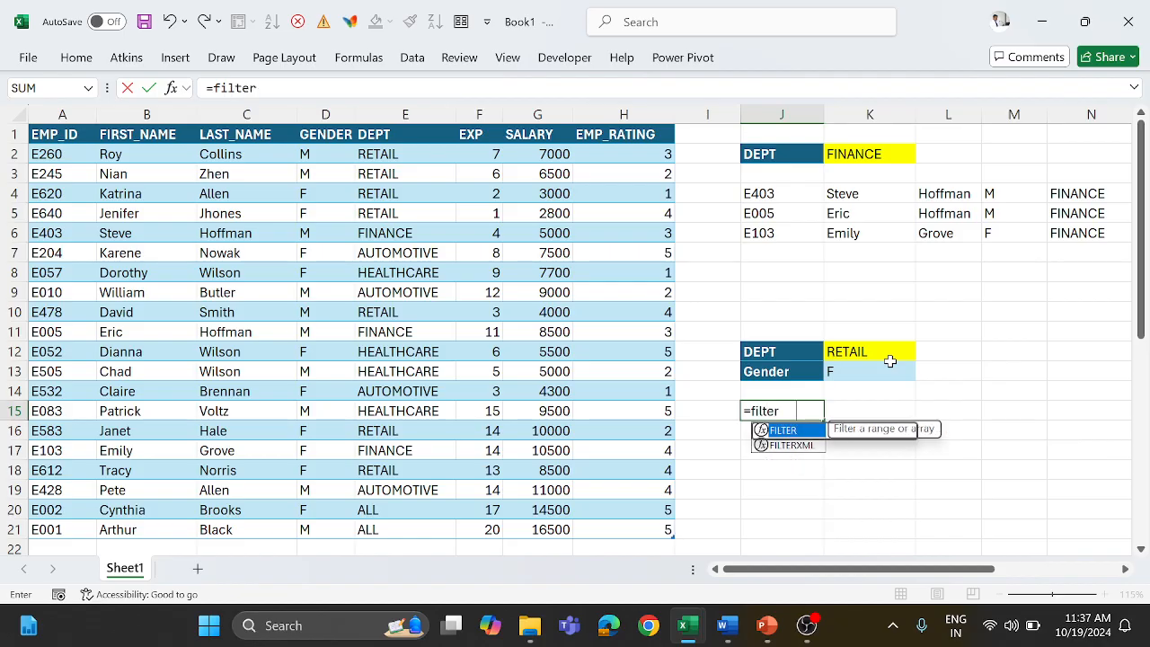
key("Tab")
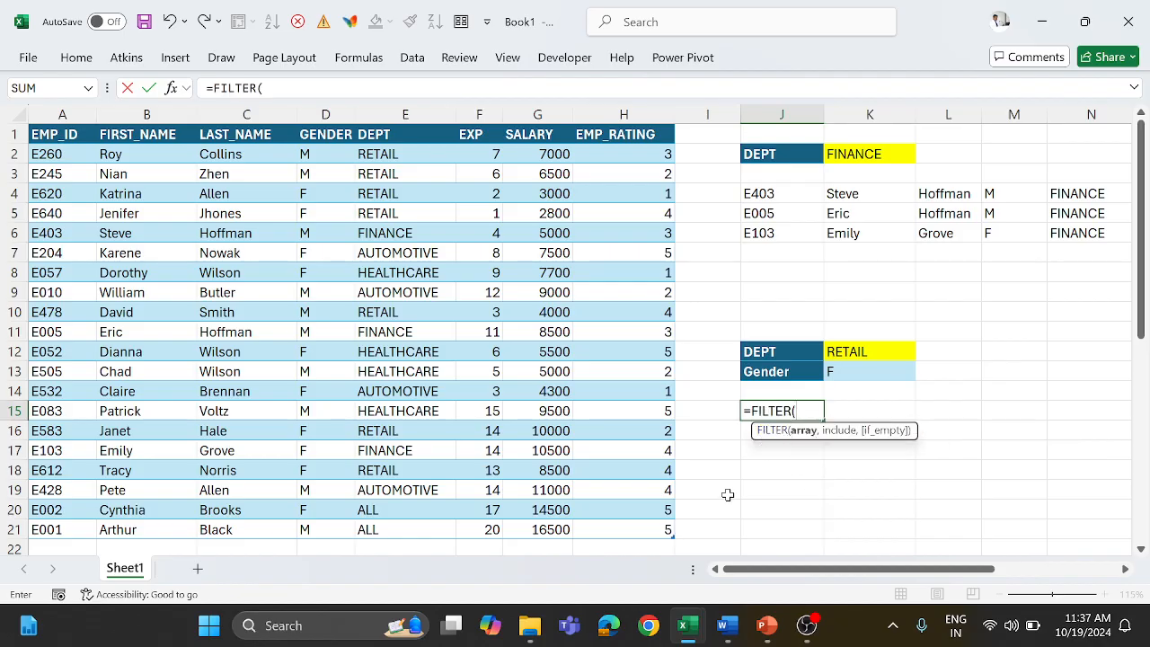
type("emp")
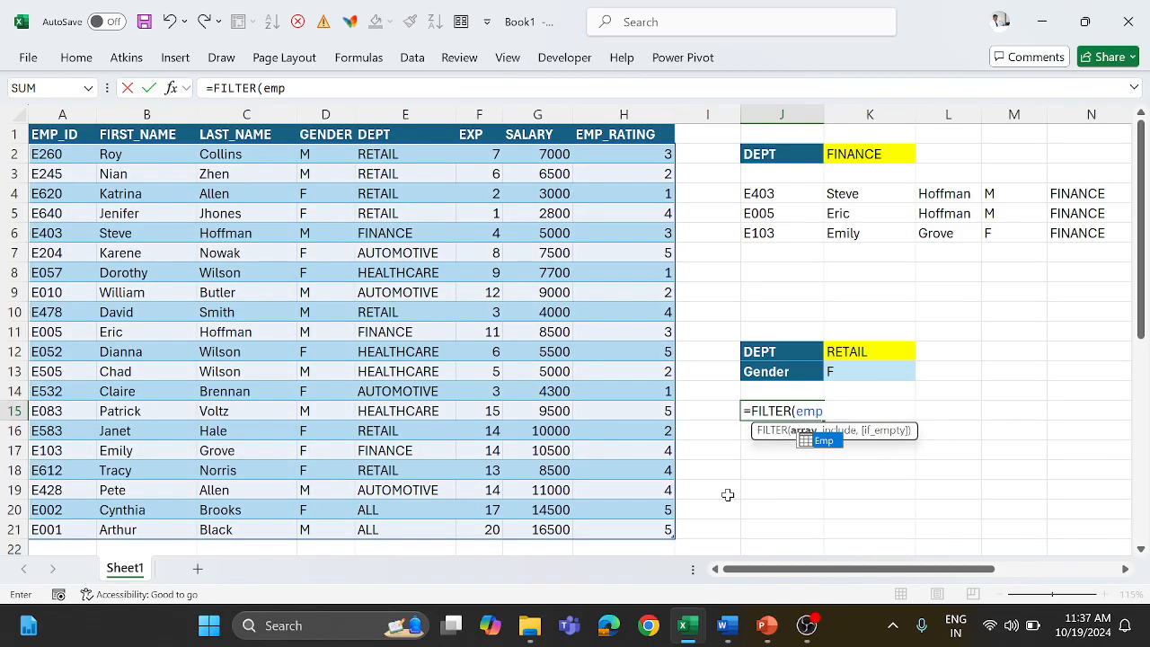
type(",")
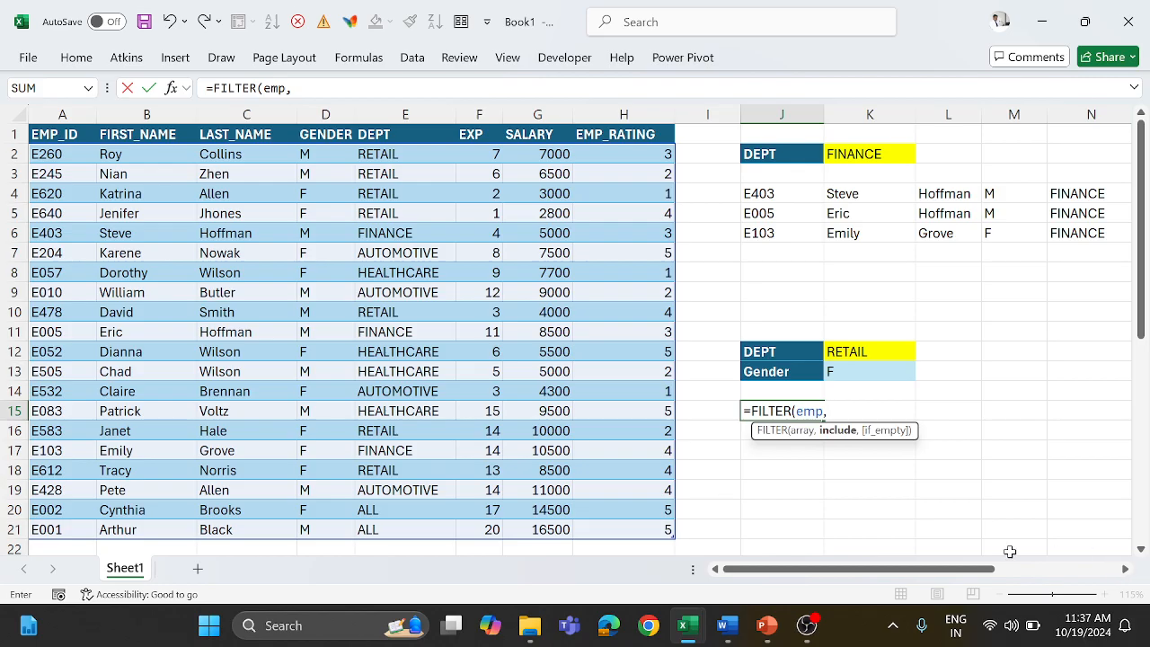
type("(emp")
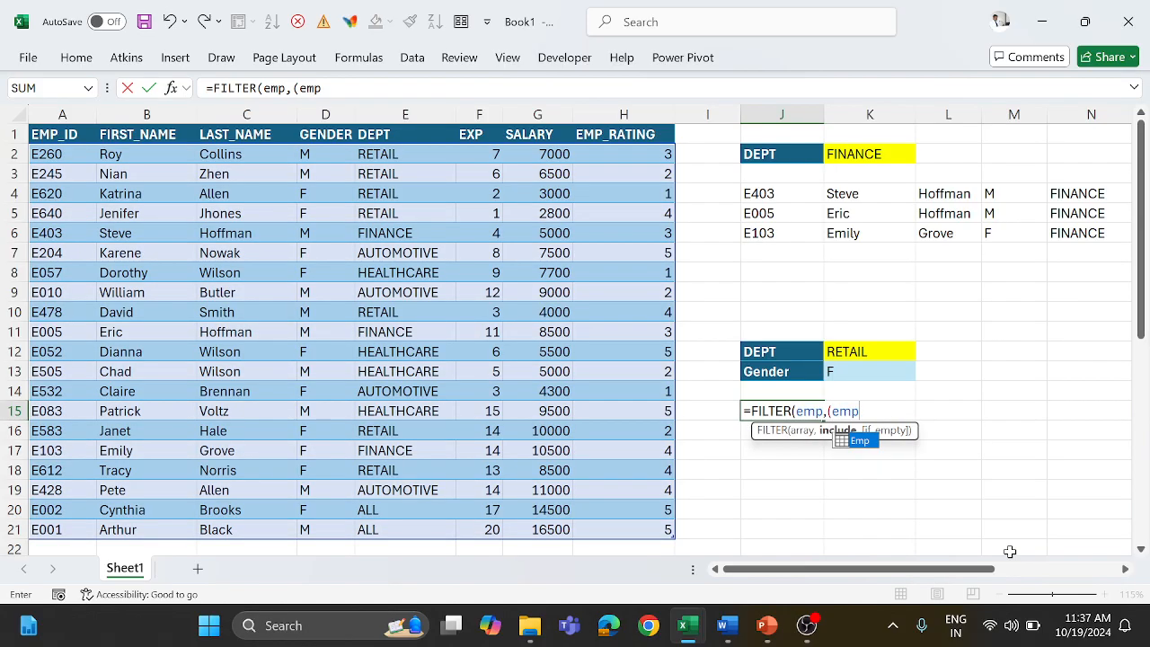
type("[de")
key("Tab")
type("]=")
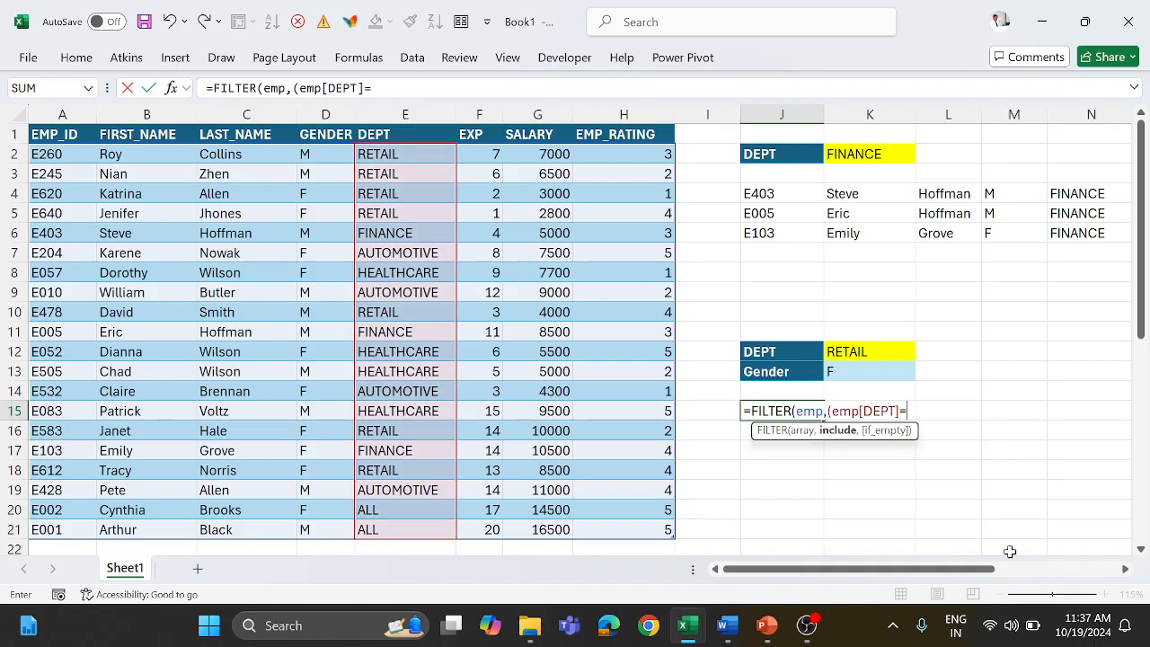
left_click(860, 351)
type(")")
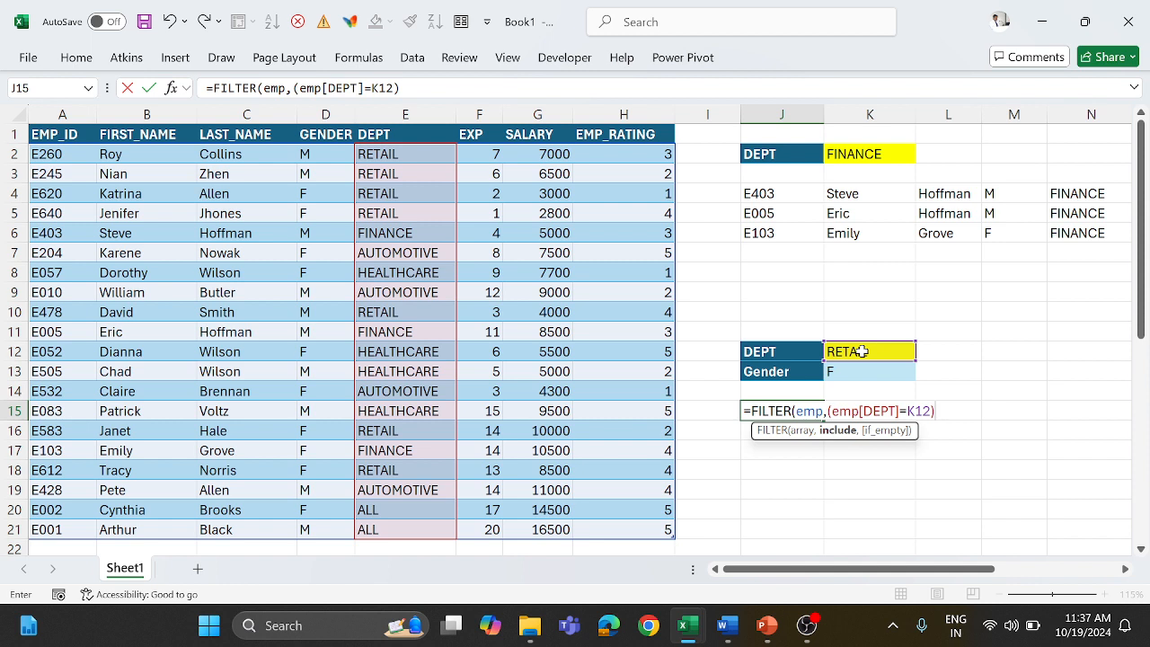
Step: Multiply by the second condition (Emp[GENDER]=K13) to complete =FILTER(Emp,(Emp[DEPT]=K12)*(Emp[GENDER]=K13)) in J15
type("*(em")
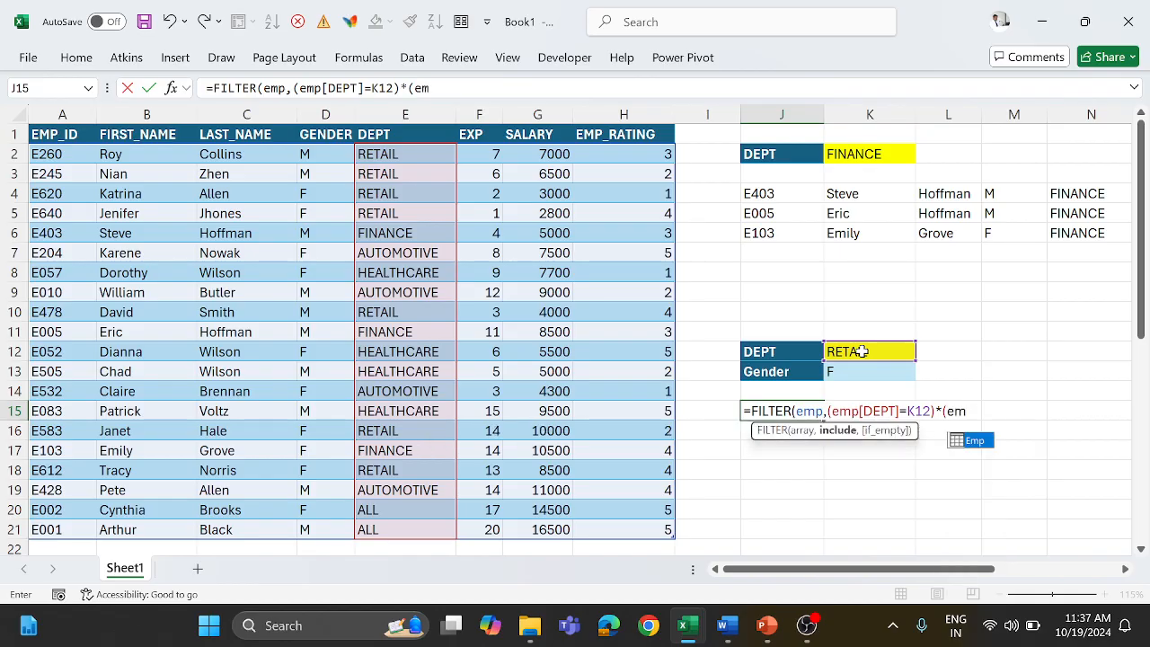
key("Tab")
type("[")
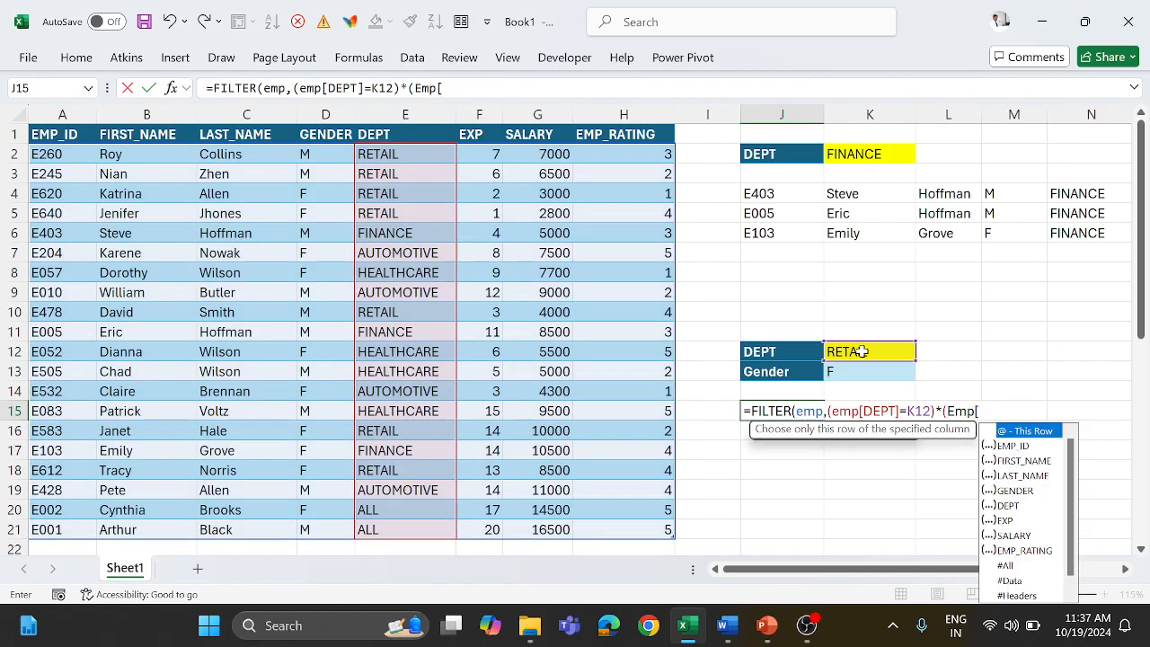
type("f")
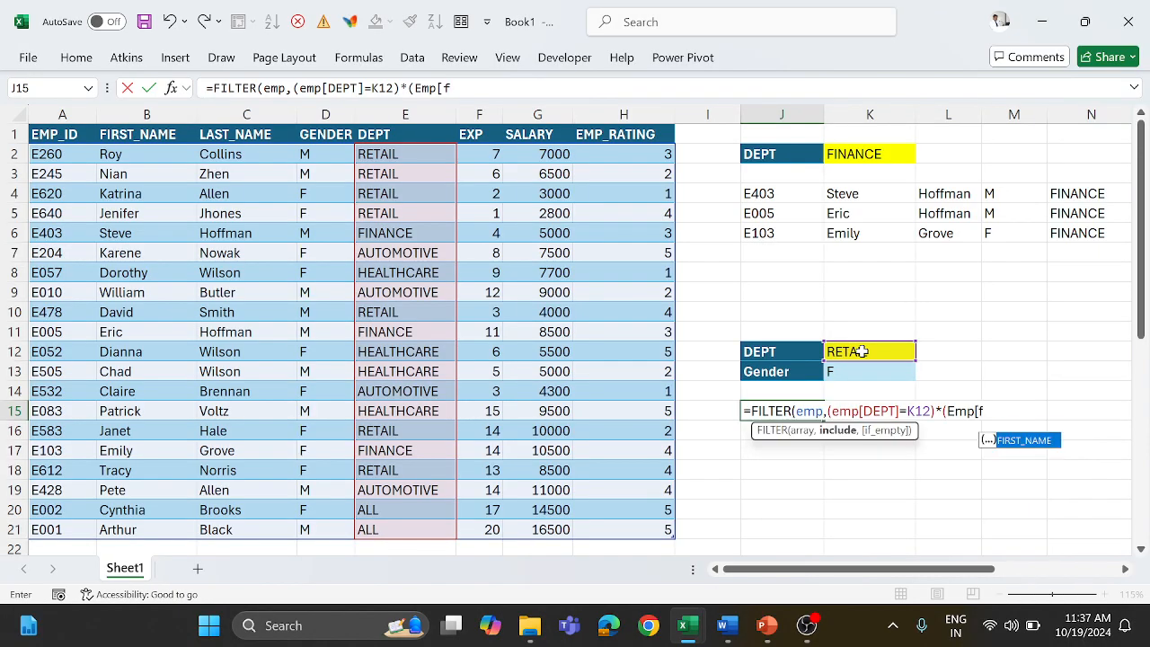
key("BackSpace")
type("ge")
key("Tab")
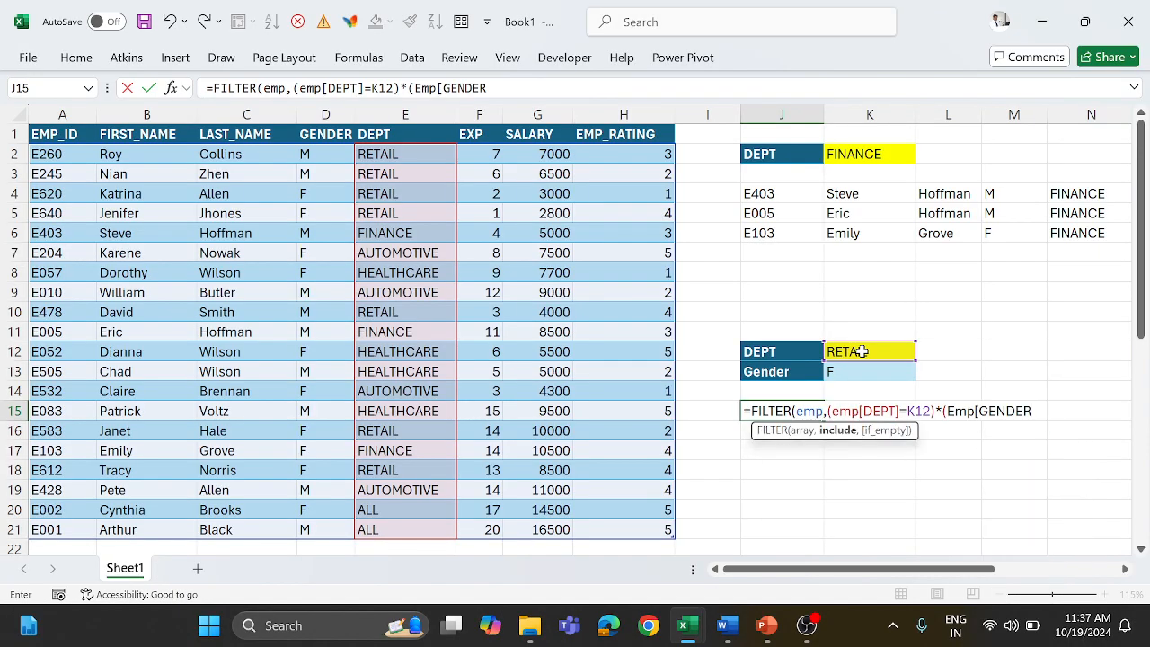
type("]=")
left_click(855, 369)
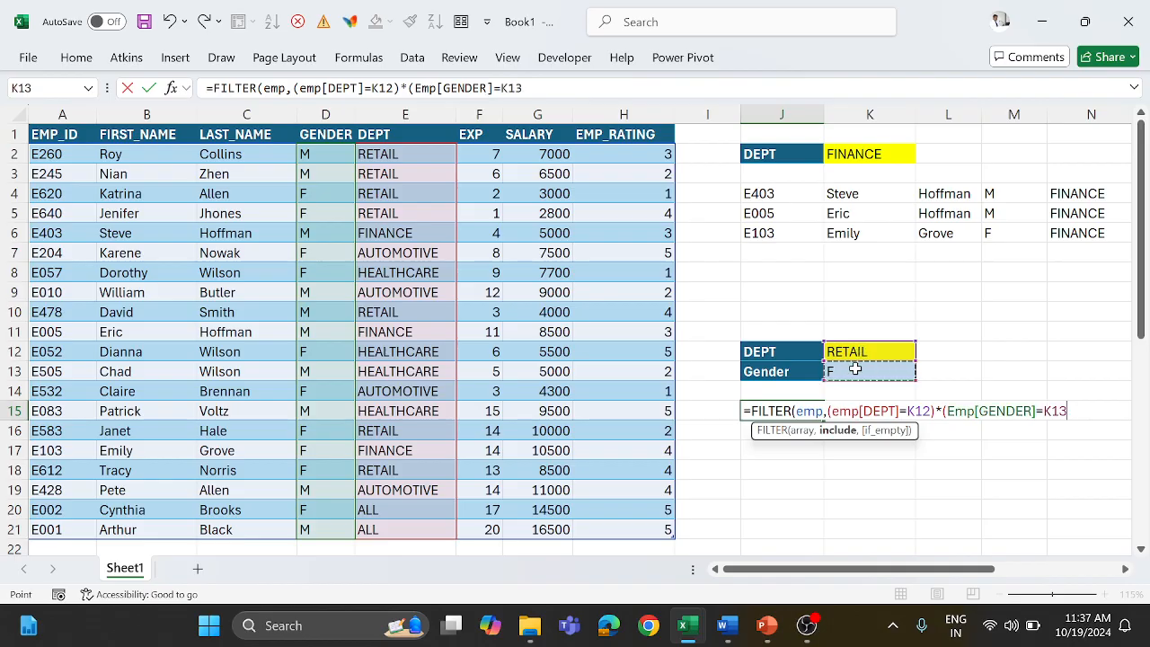
type(")")
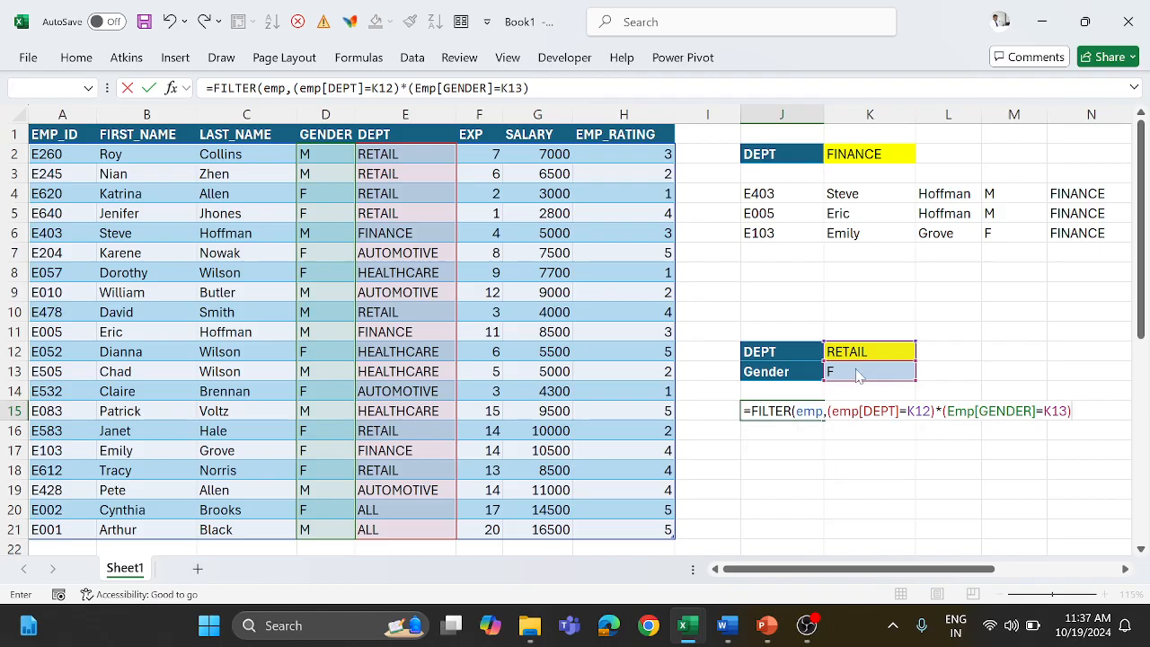
key("Return")
key("Return")
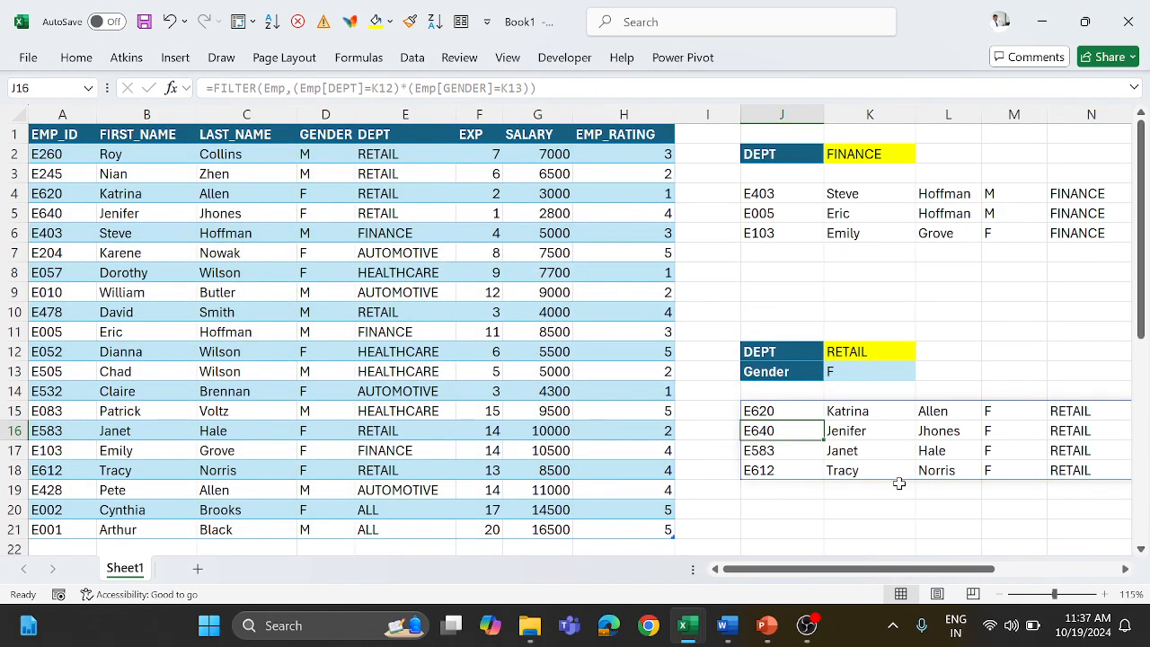
Step: Compare the gender and department columns of the records filtered from J15 with the criteria in K12 and K13
type("2")
key("Escape")
left_click_drag(973, 400, 1021, 481)
left_click_drag(887, 378, 982, 395)
left_click_drag(814, 334, 1058, 397)
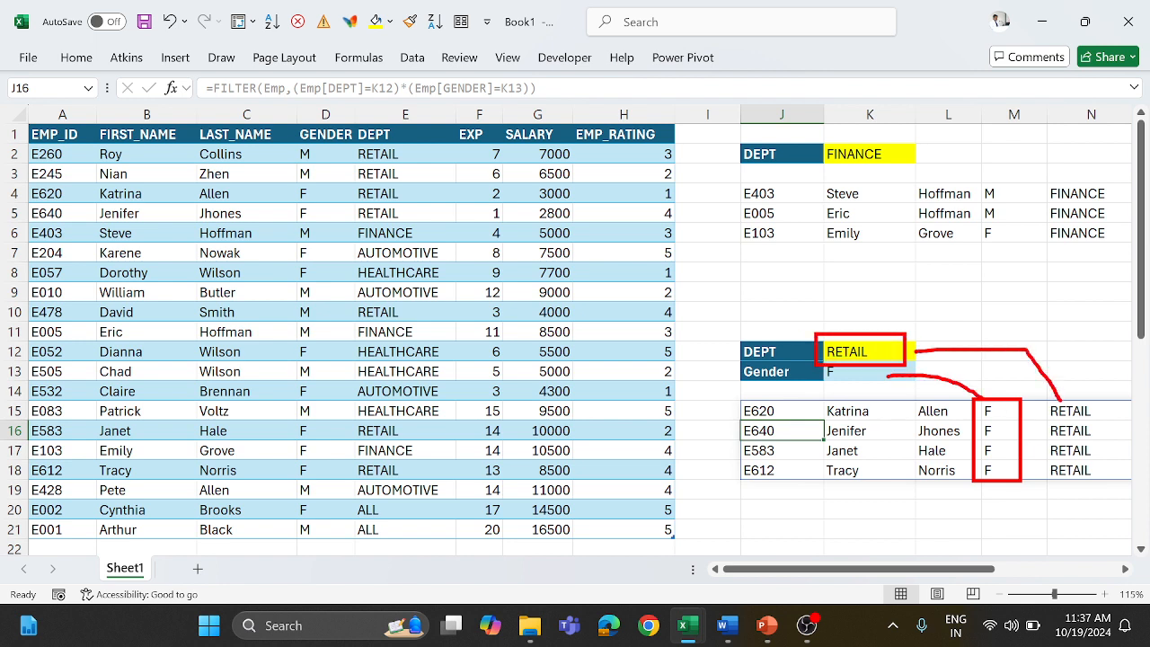
key("Escape")
Step: Set the department criterion in K12 to FINANCE and the gender criterion in K13 to M
left_click(895, 351)
left_click(922, 352)
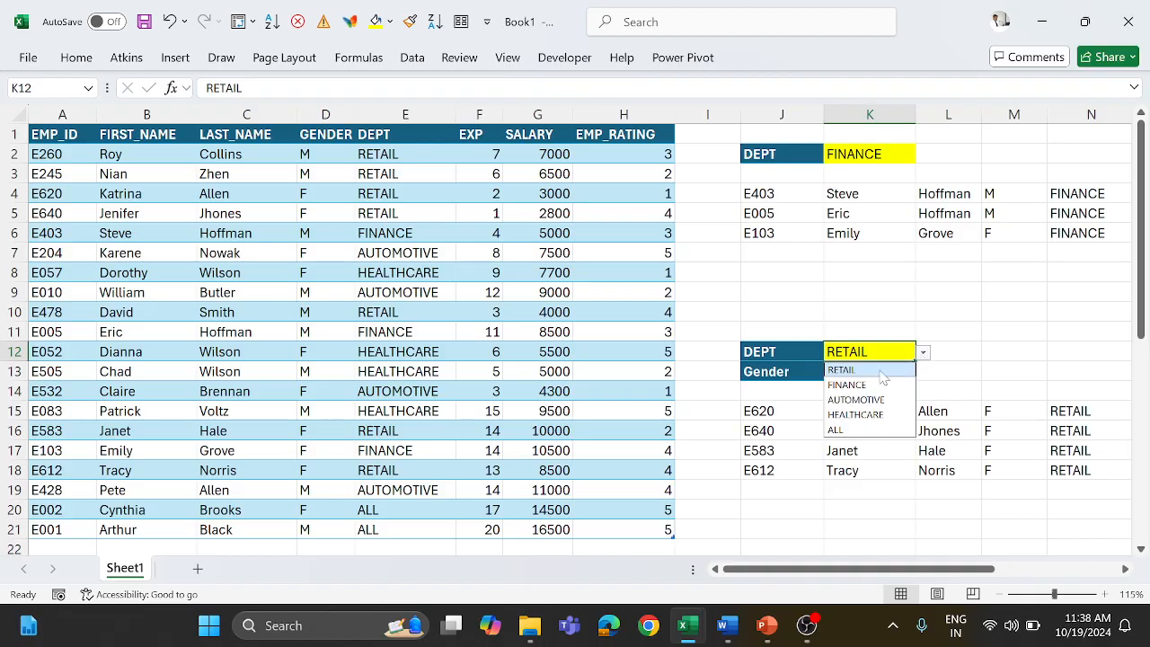
left_click(858, 385)
left_click(995, 411)
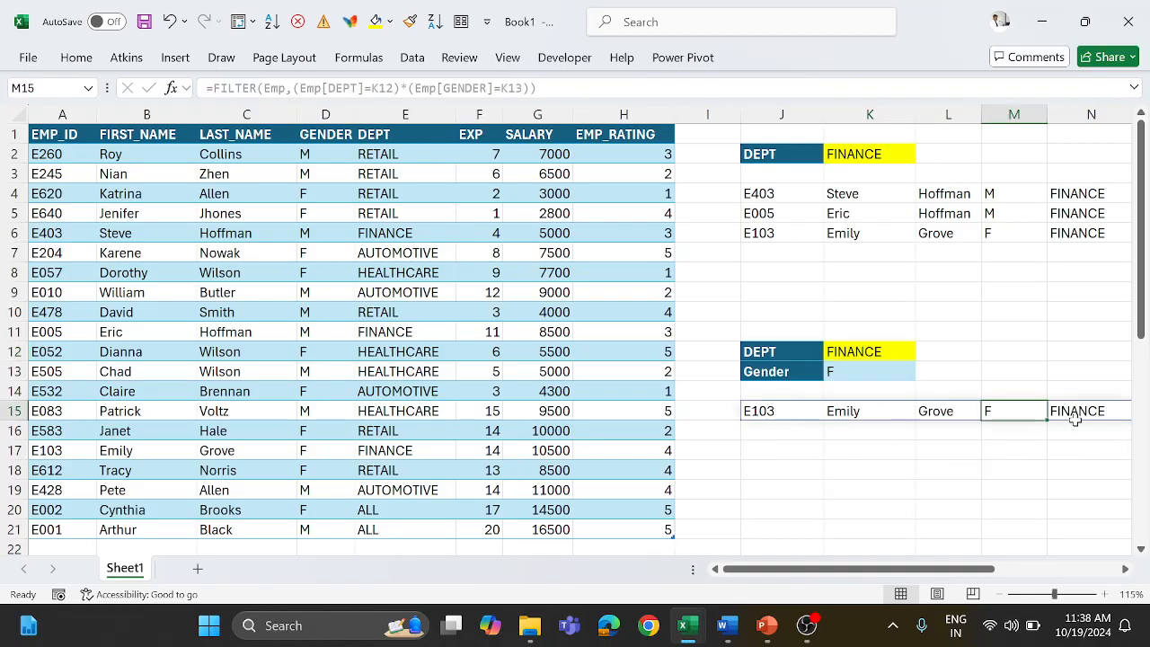
left_click(871, 371)
left_click(922, 372)
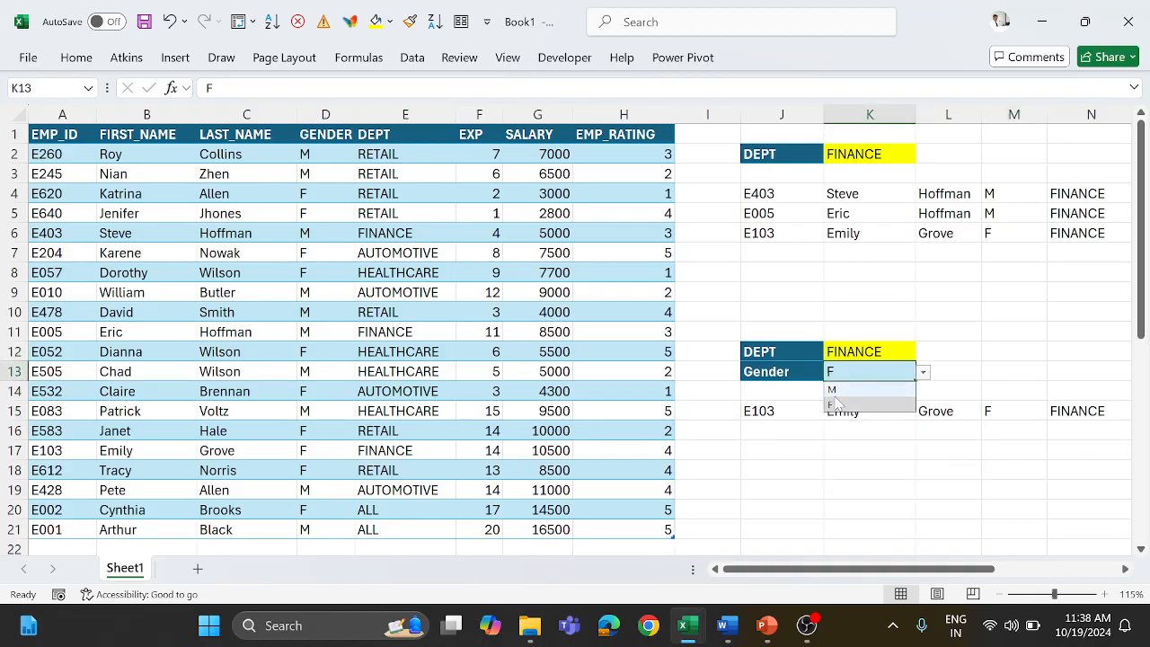
left_click(833, 390)
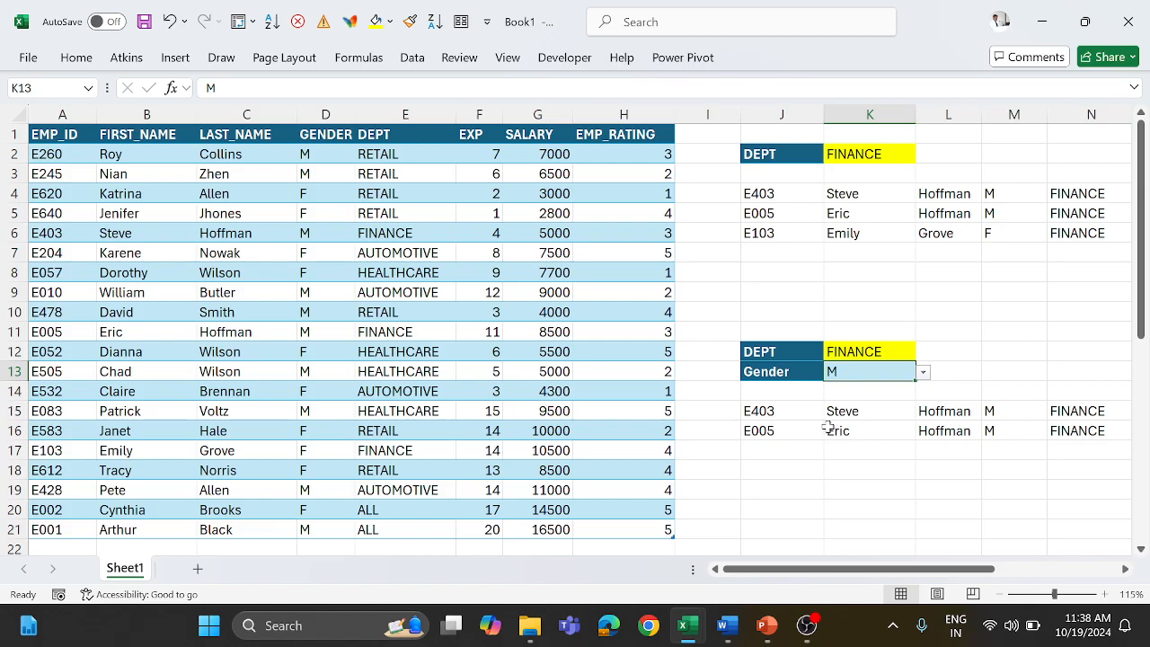
Step: Review the FILTER formula in J15, annotating its include argument with * for AND and + for OR
left_click(774, 411)
double_click(778, 411)
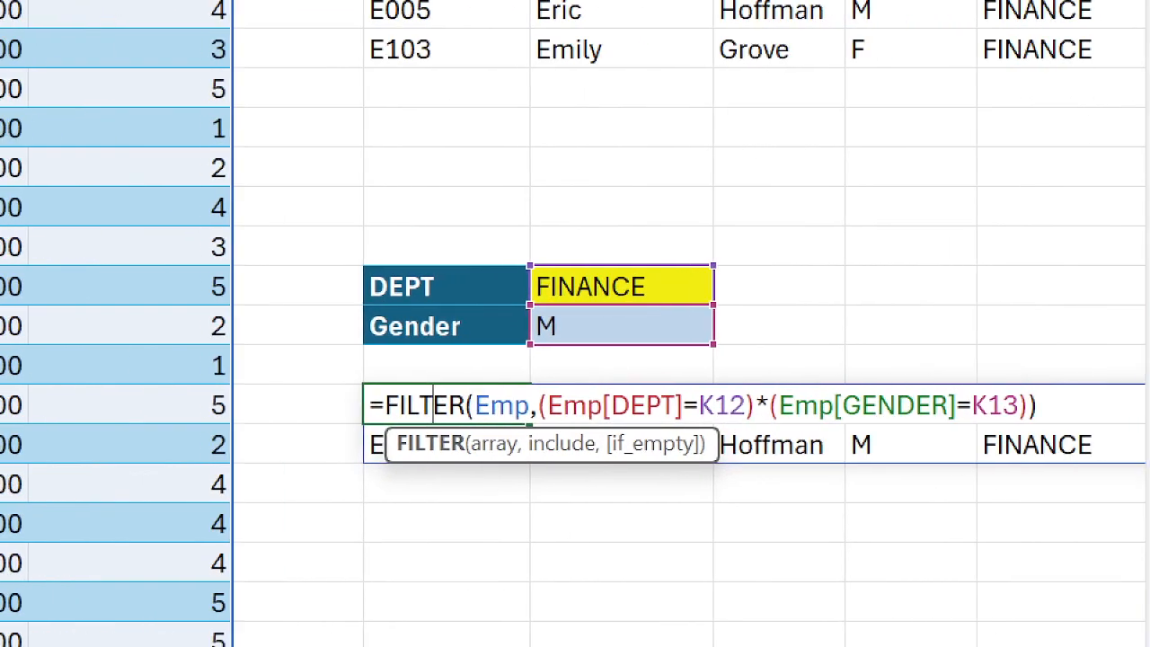
left_click(580, 457)
left_click_drag(547, 466, 603, 466)
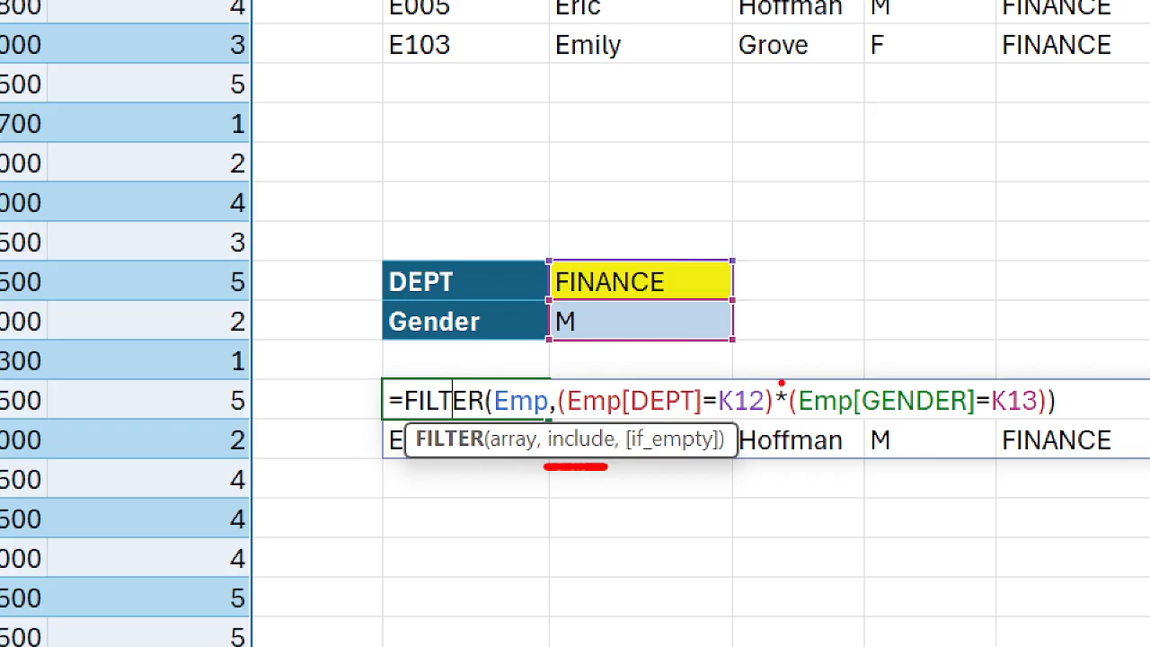
left_click_drag(781, 383, 780, 346)
left_click_drag(778, 267, 783, 277)
type("and")
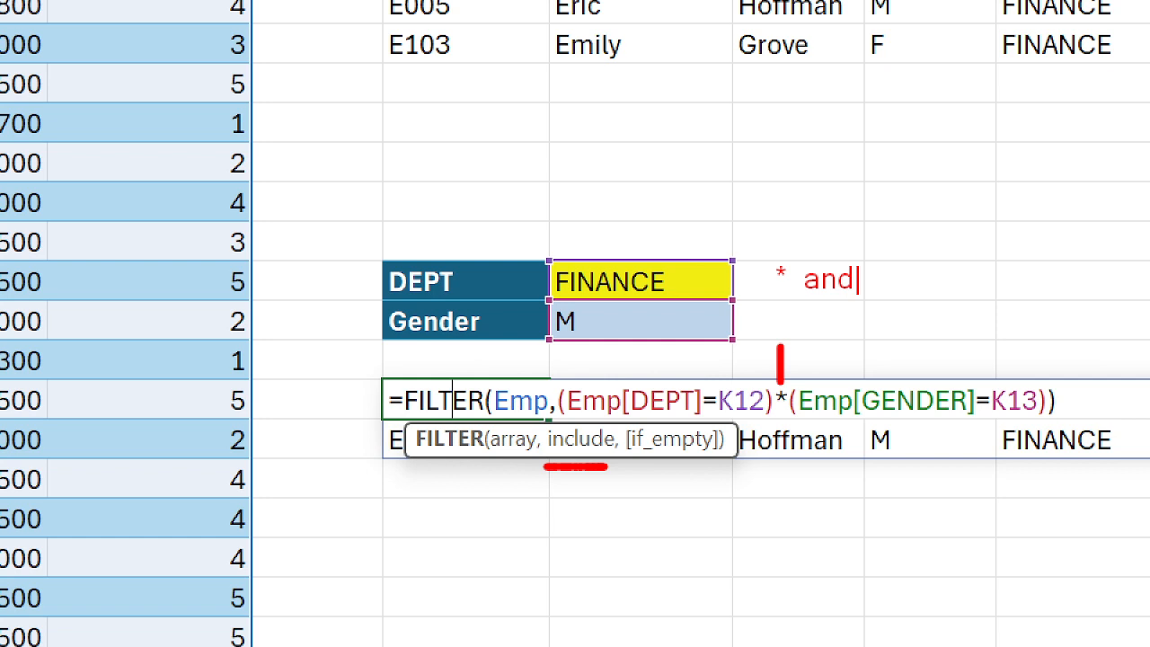
key("Return")
type("+  OR")
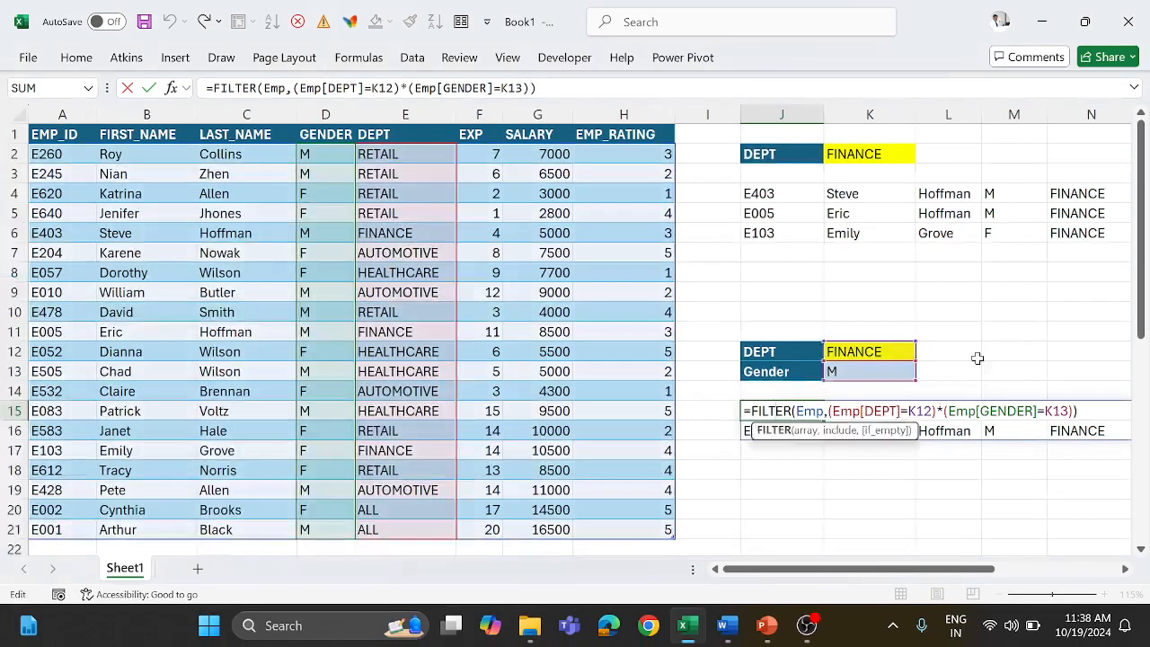
key("Return")
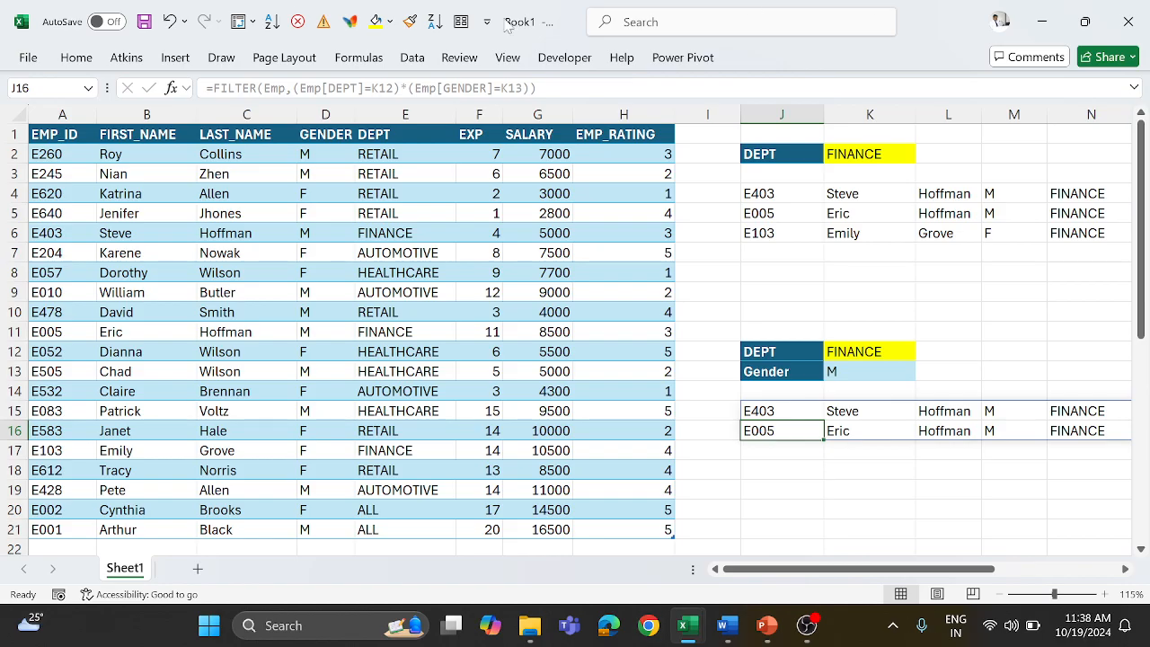
left_click(405, 331)
scroll(404, 301, "down", 2)
scroll(405, 301, "up", 2)
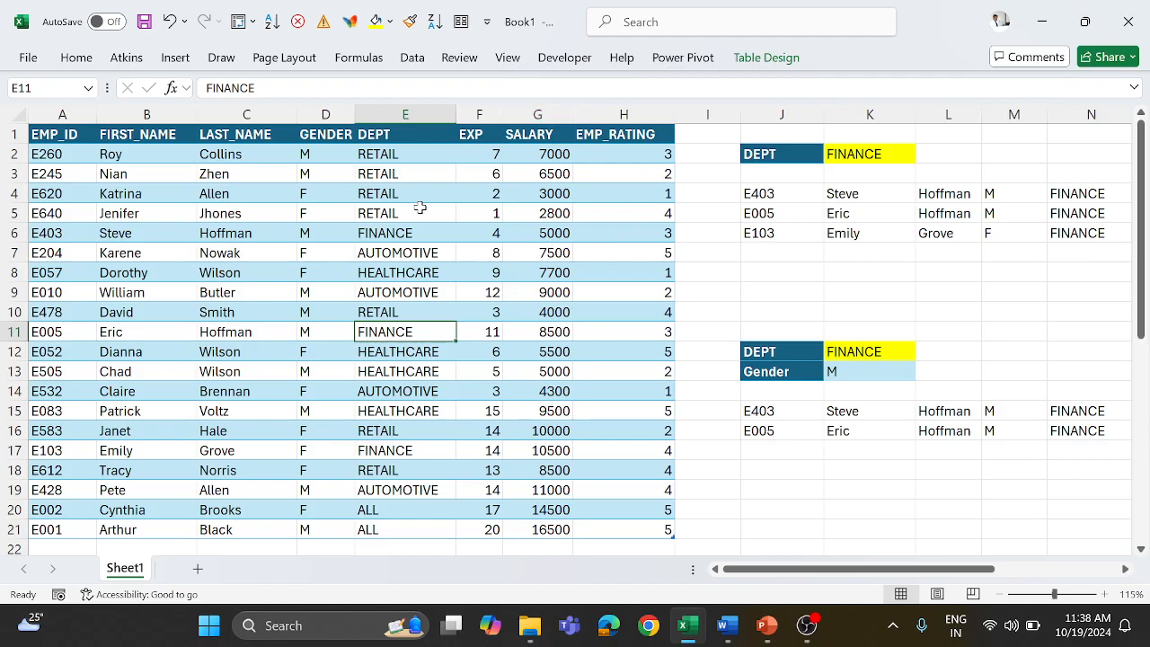
Step: Copy the DEPT criterion cells J2:K2 to K23:L23 and set the copied department to RETAIL
left_click(777, 156)
left_click_drag(779, 156, 858, 157)
key("ctrl+c")
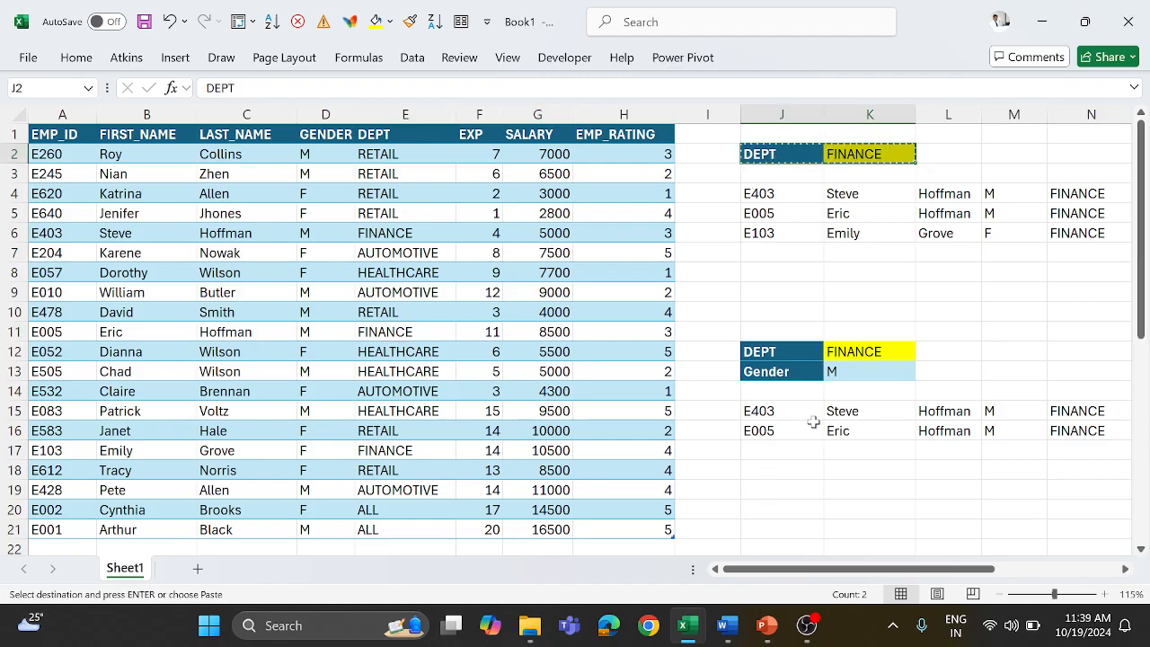
scroll(844, 404, "down", 3)
left_click(873, 390)
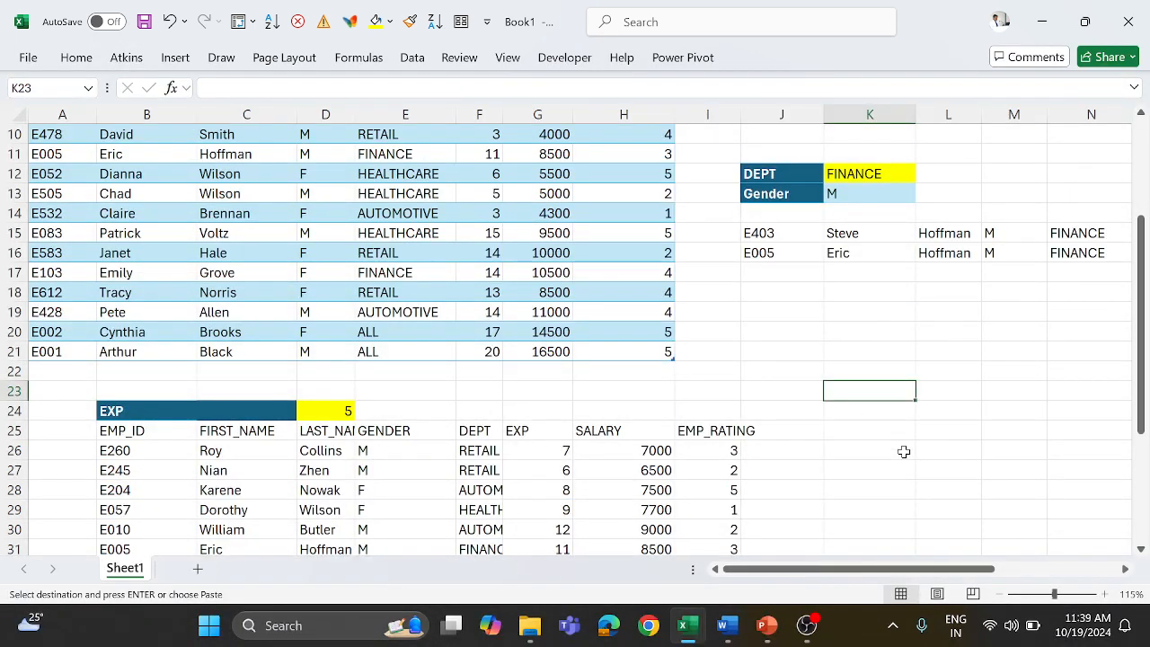
key("ctrl+v")
left_click(975, 392)
left_click(988, 392)
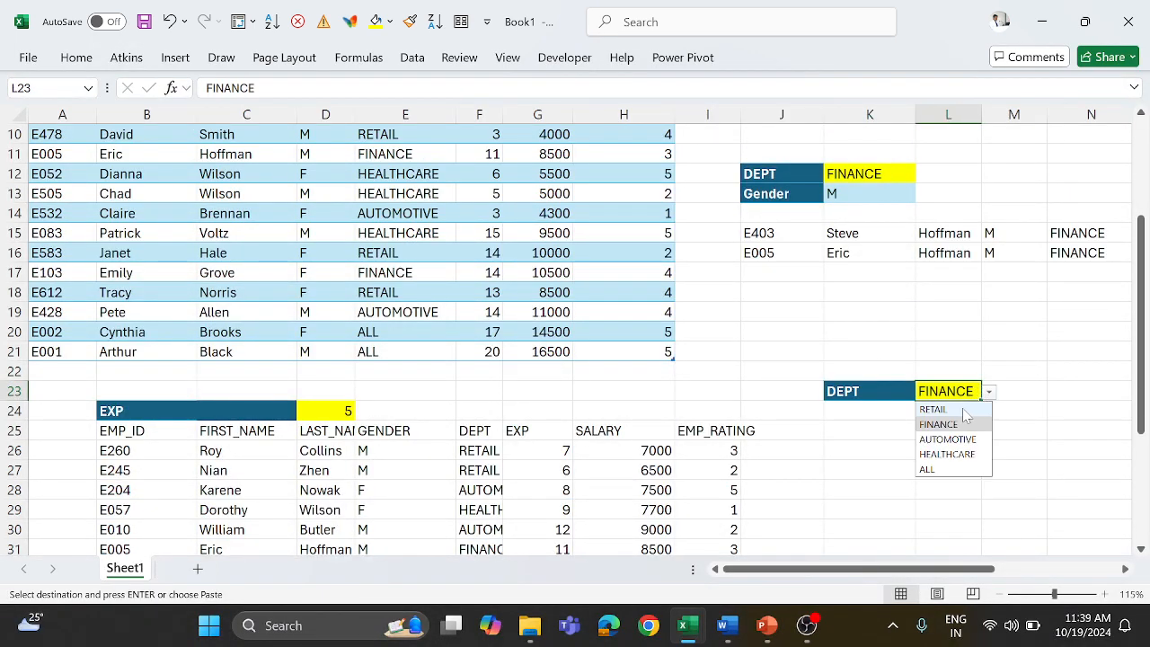
left_click(937, 405)
Step: Start a FILTER formula in K25 with the table column Emp[FIRST_NAME] as its array argument
left_click(859, 433)
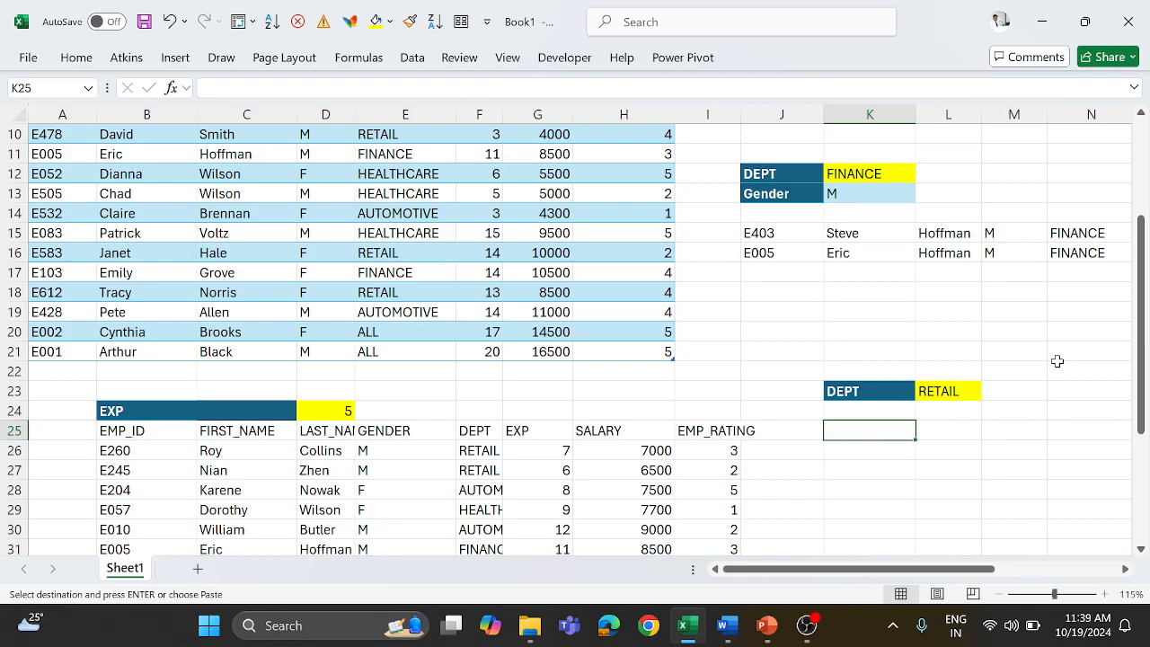
key("Escape")
type("=filter")
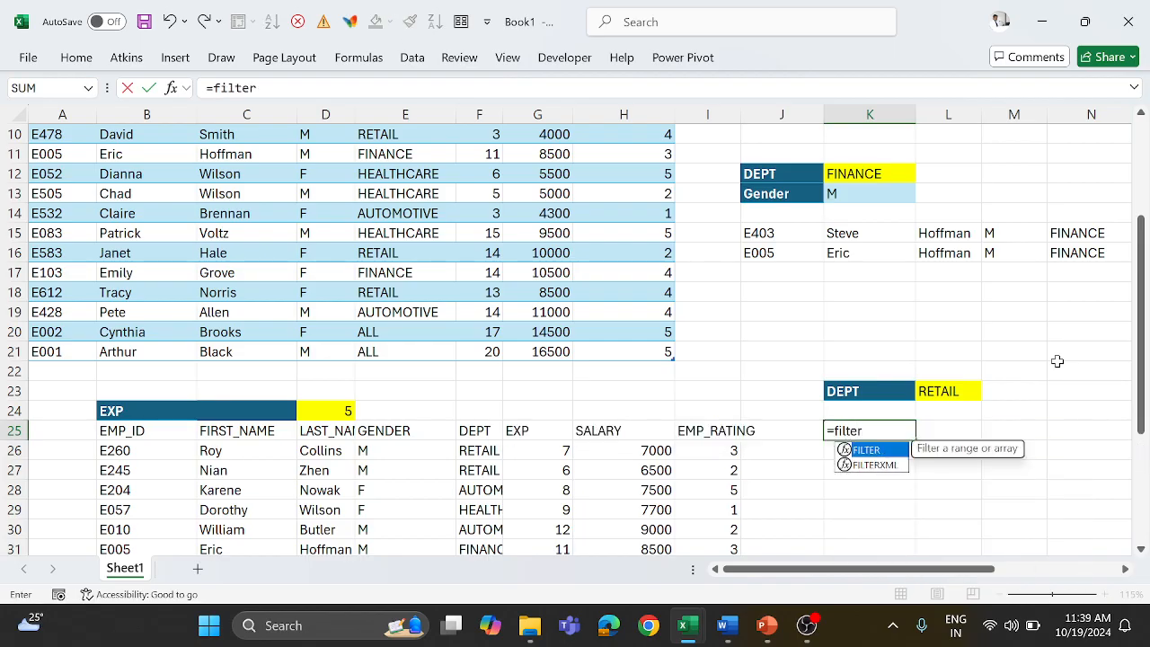
key("Tab")
type("em")
key("Tab")
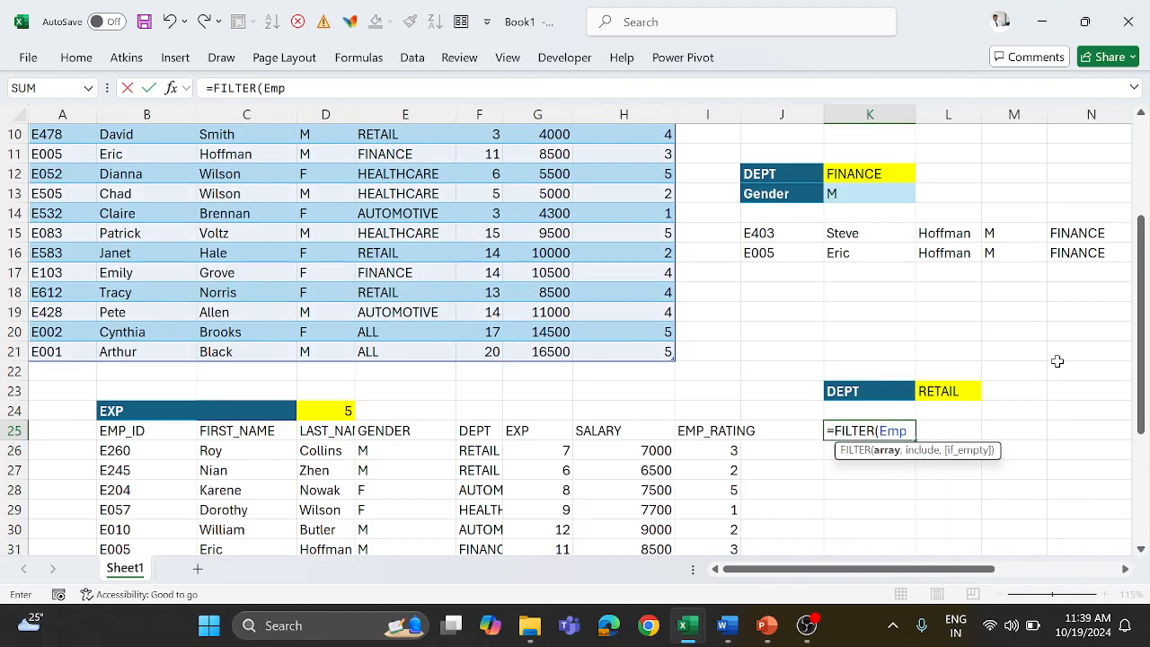
type("[")
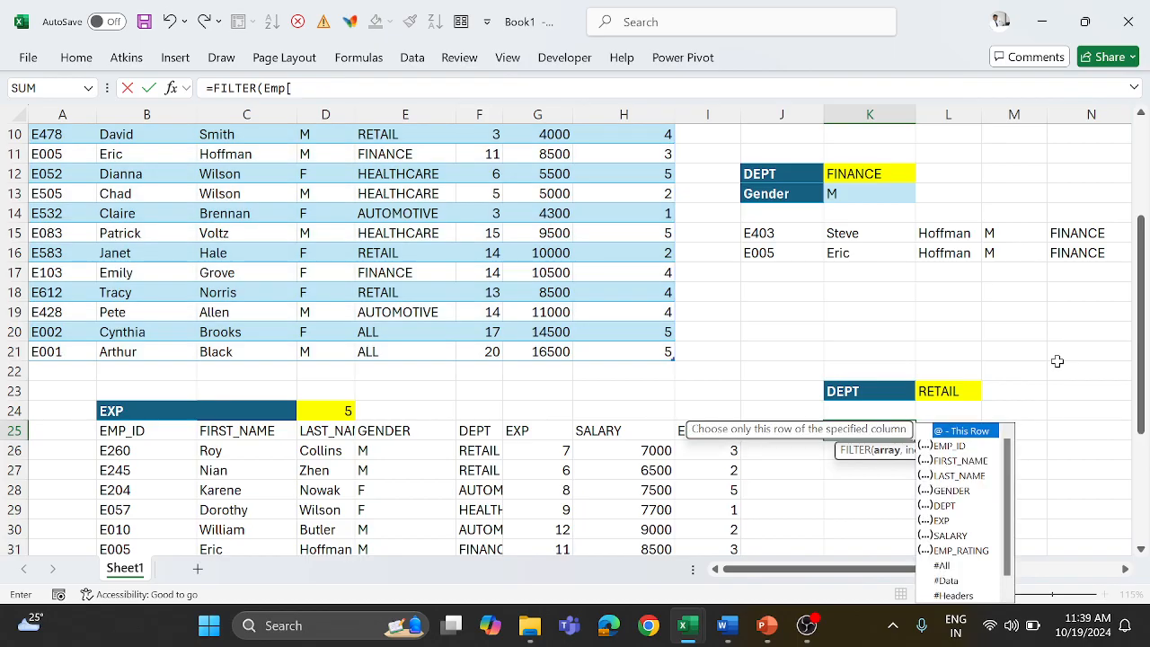
type("f")
key("Tab")
type("]")
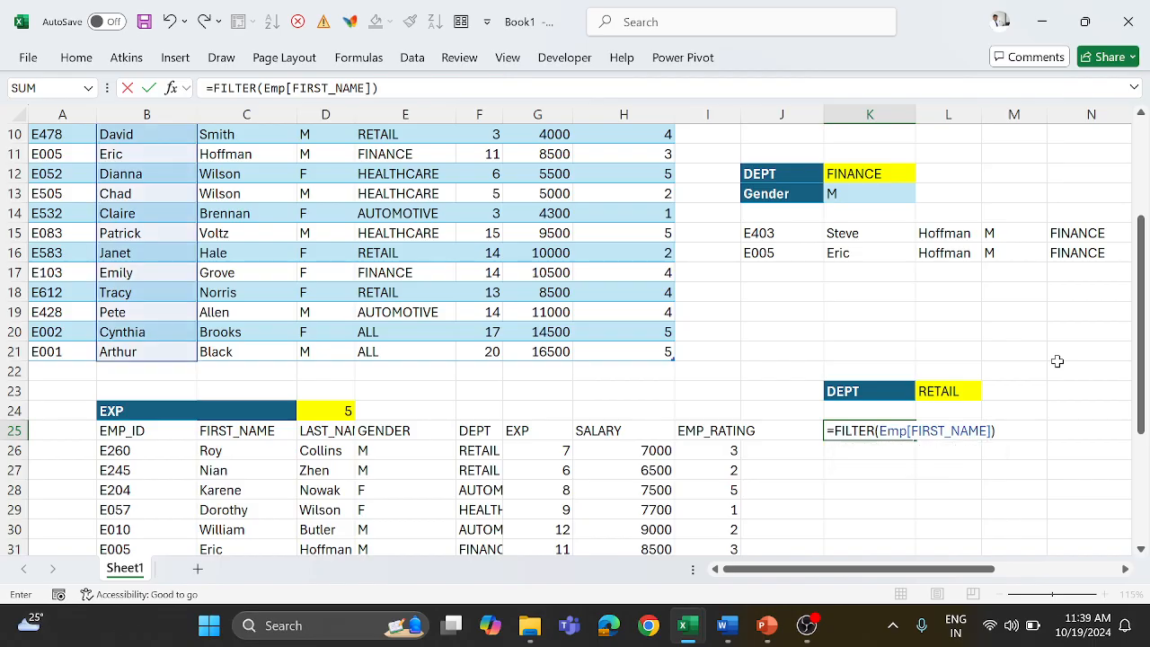
Step: Complete the K25 FILTER formula with the include condition Emp[DEPT]=L23
type(",")
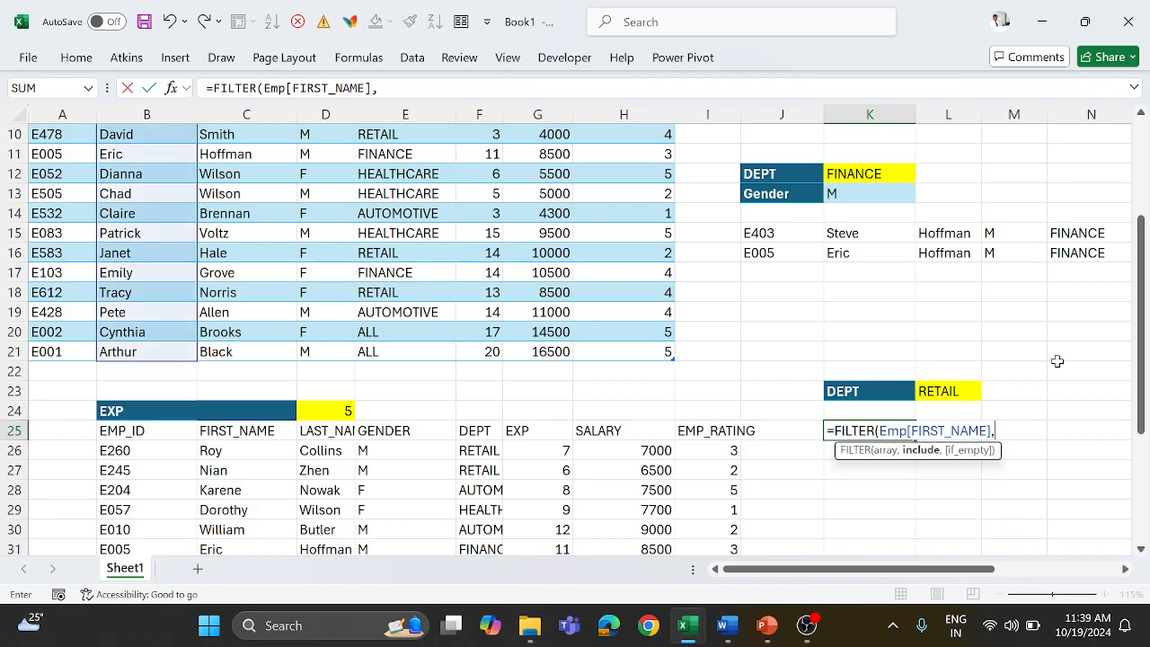
type("em")
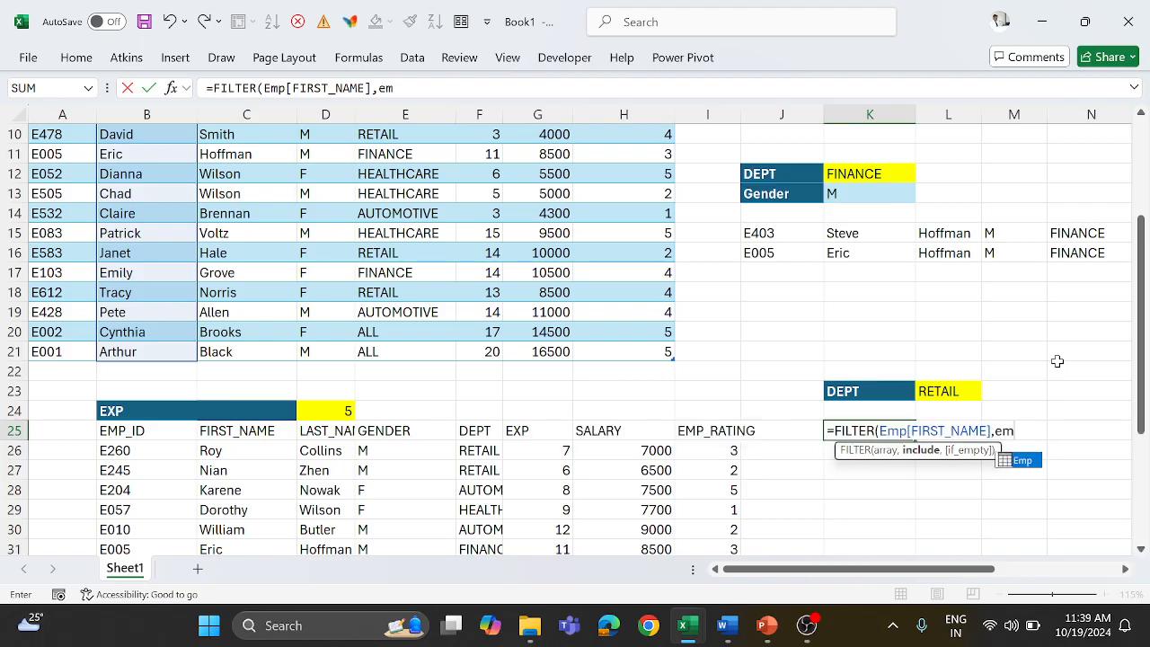
type("p[de")
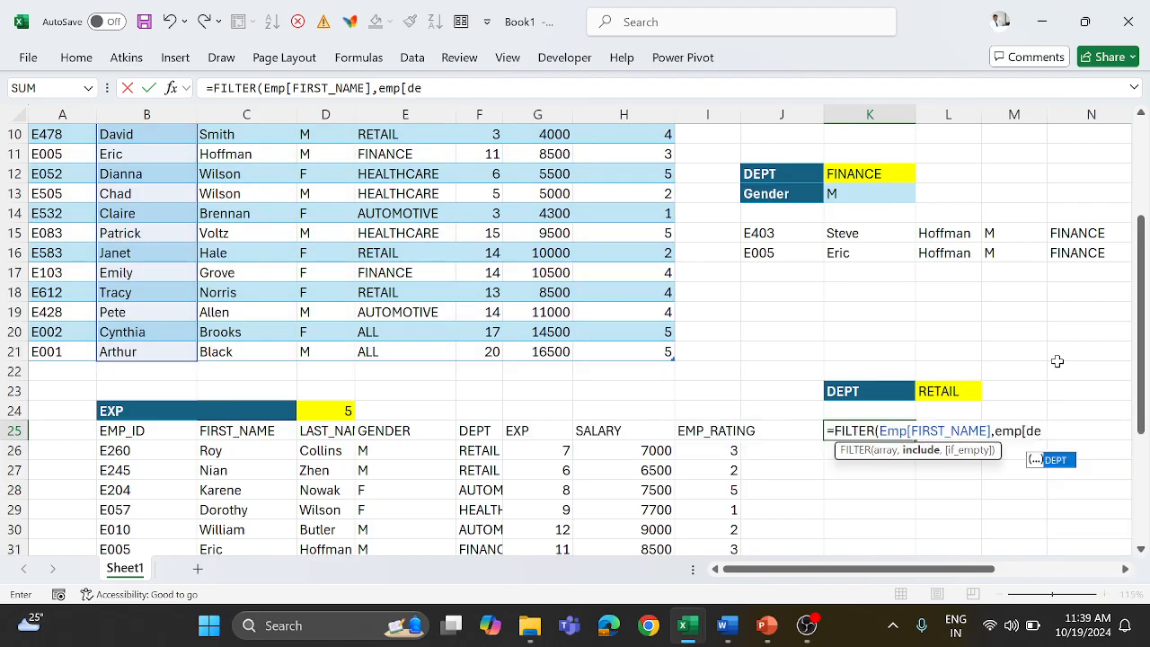
key("Tab")
type("]=")
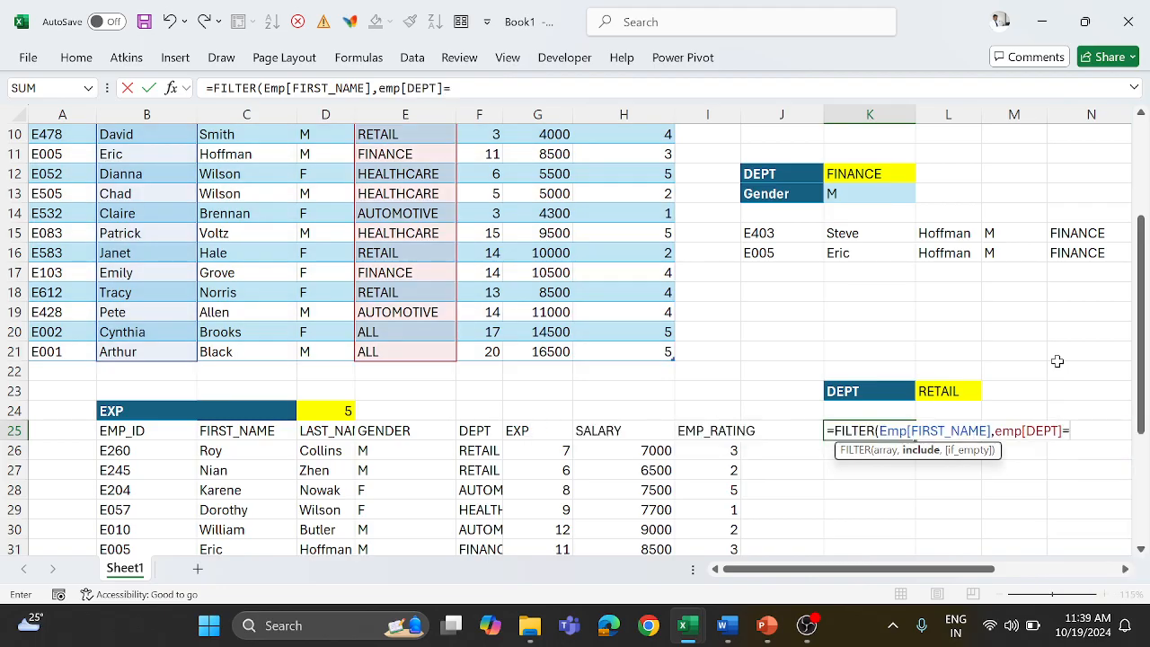
left_click(948, 392)
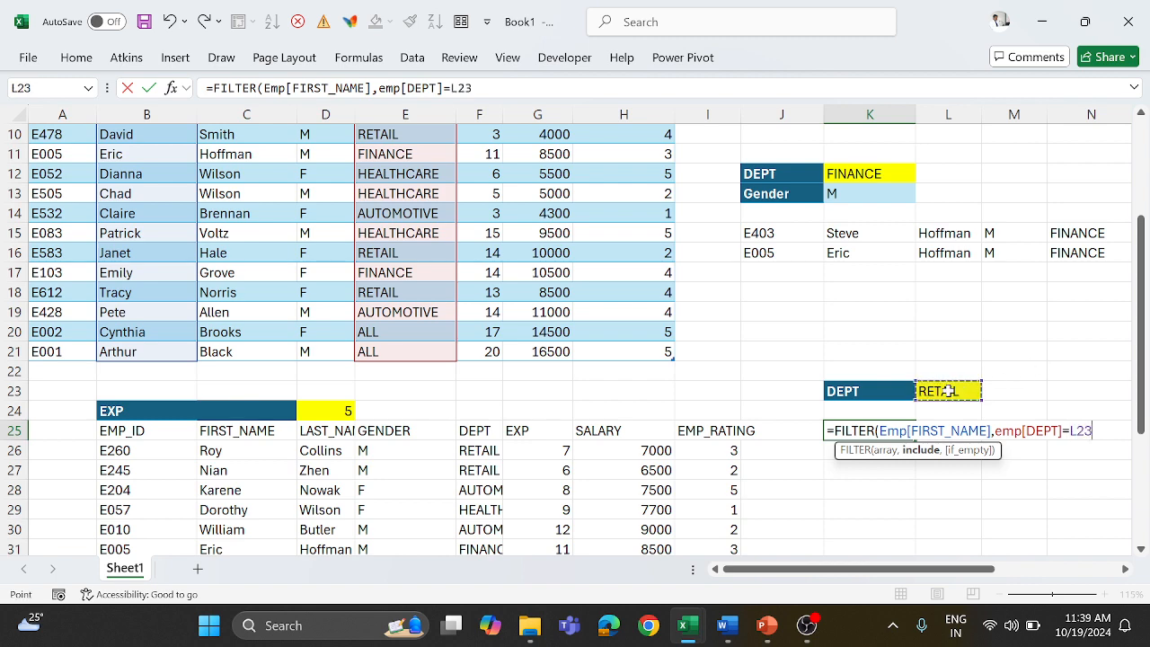
key("Return")
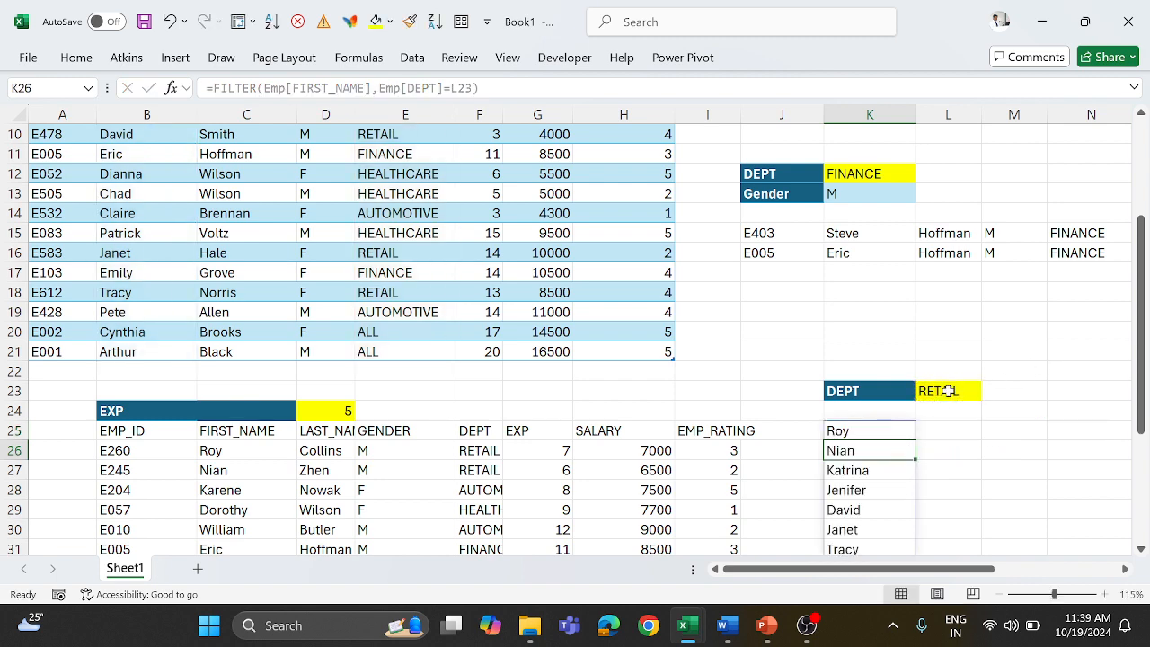
Step: Test the first-name list by switching the department in L23 to FINANCE and back to RETAIL
scroll(870, 514, "down", 3)
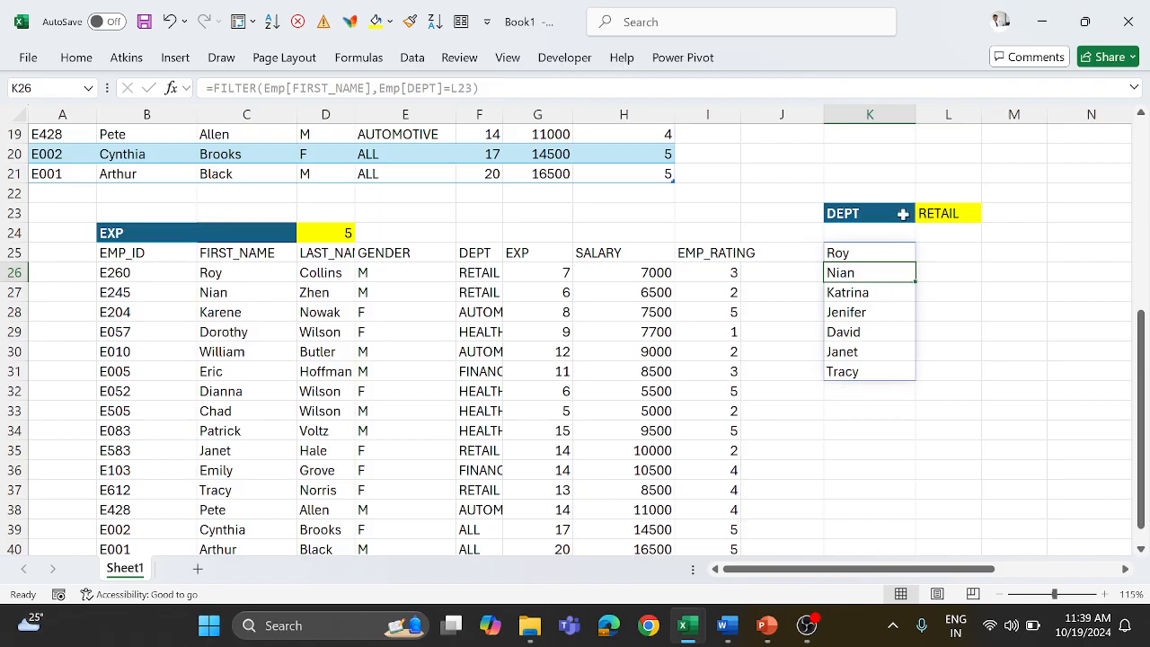
left_click(947, 213)
left_click(988, 214)
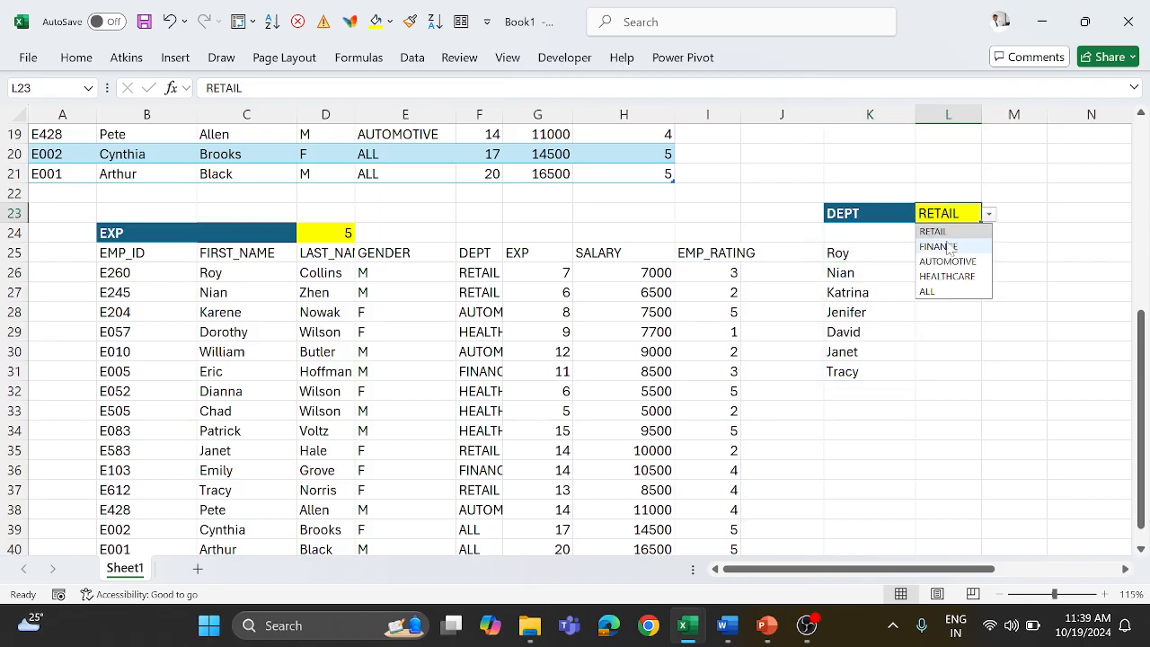
left_click(949, 247)
left_click(988, 215)
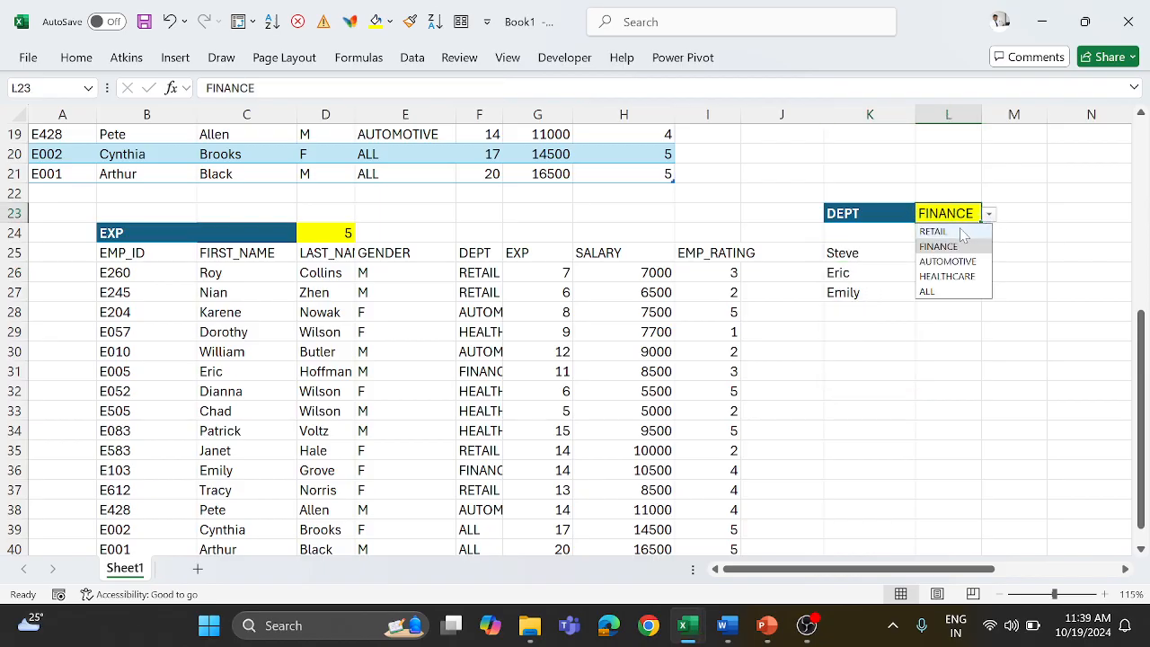
left_click(961, 231)
Step: Wrap the FILTER formula in K25 in COUNTA to count the employees of the department chosen in L23
left_click(867, 254)
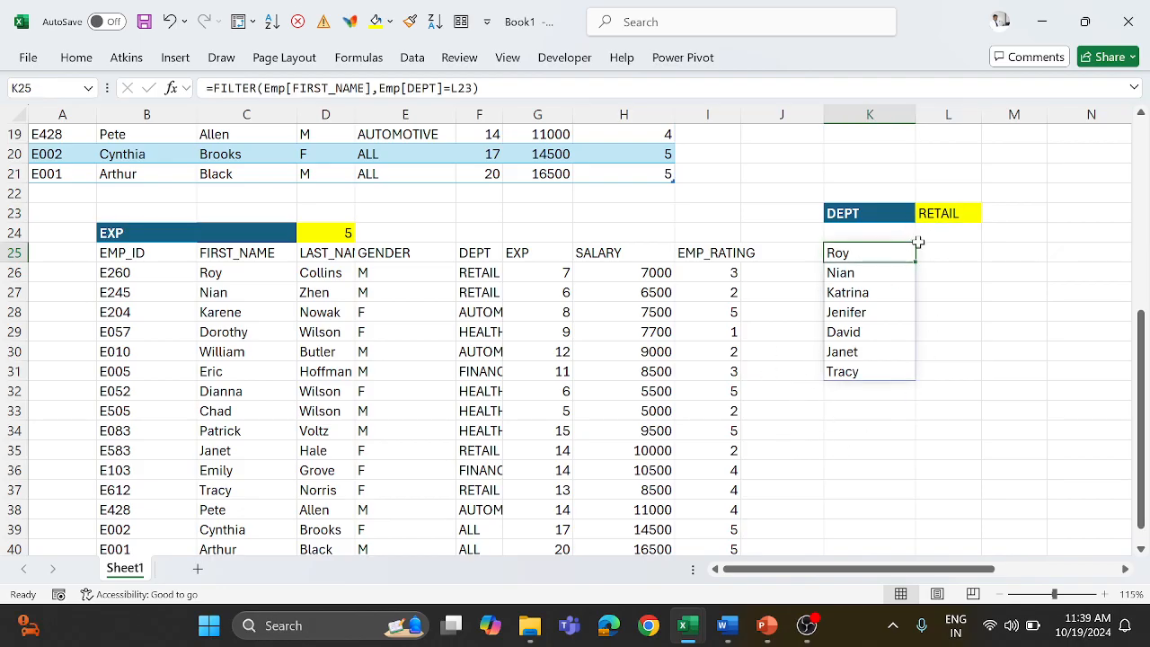
double_click(842, 253)
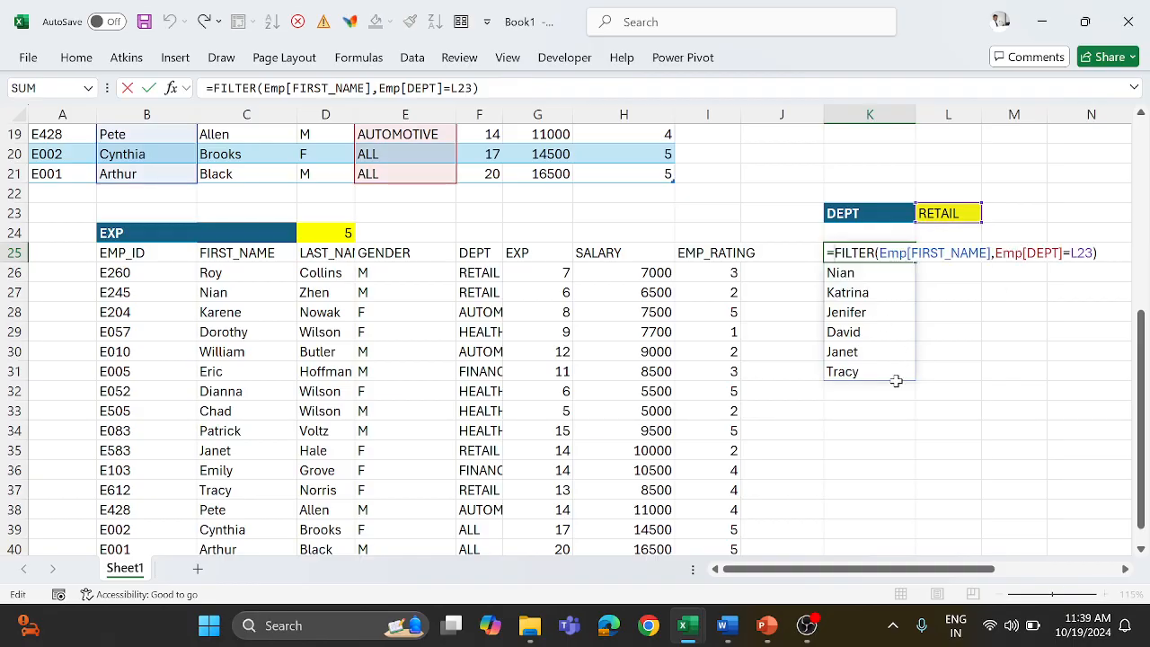
type("count")
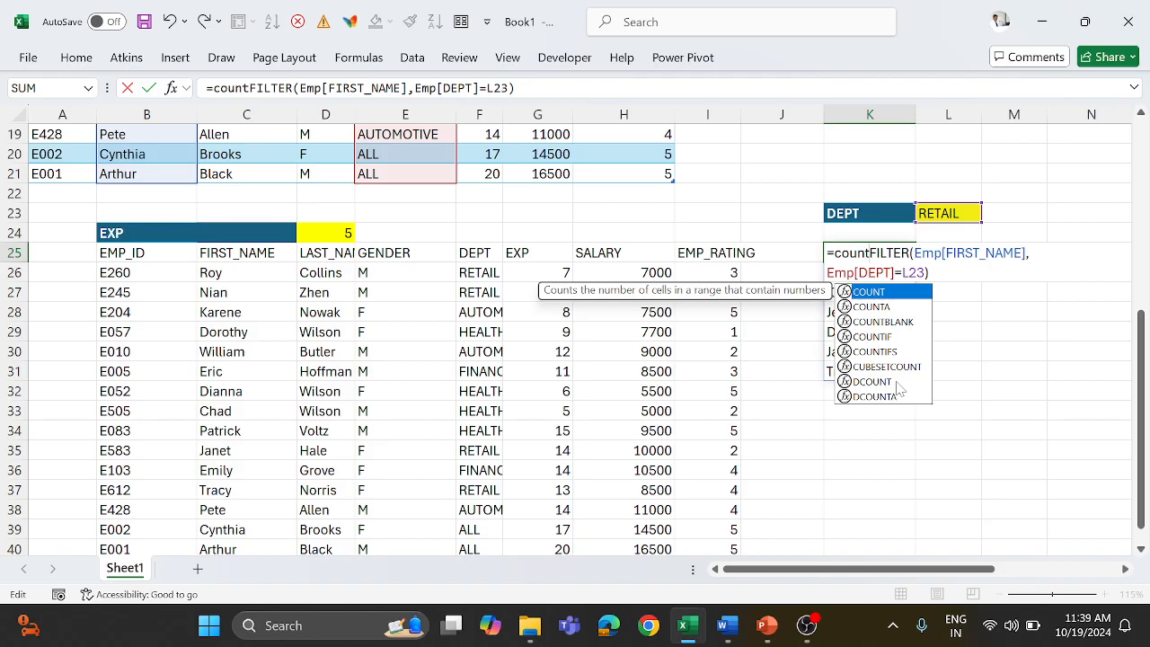
type("A(")
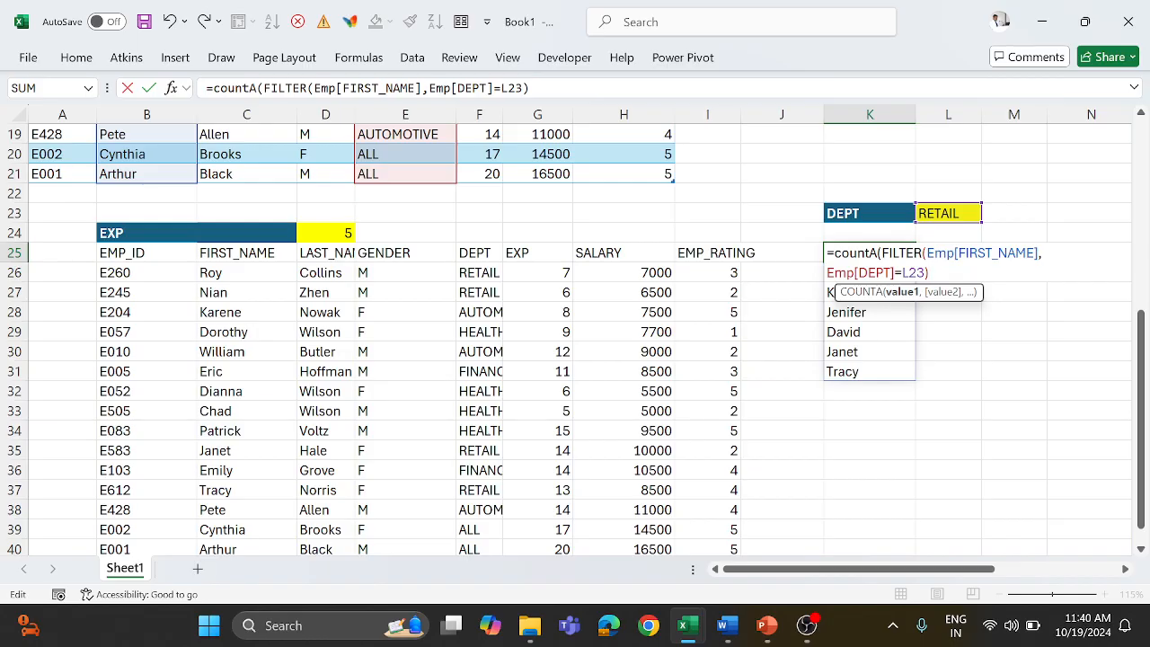
type(")")
key("Return")
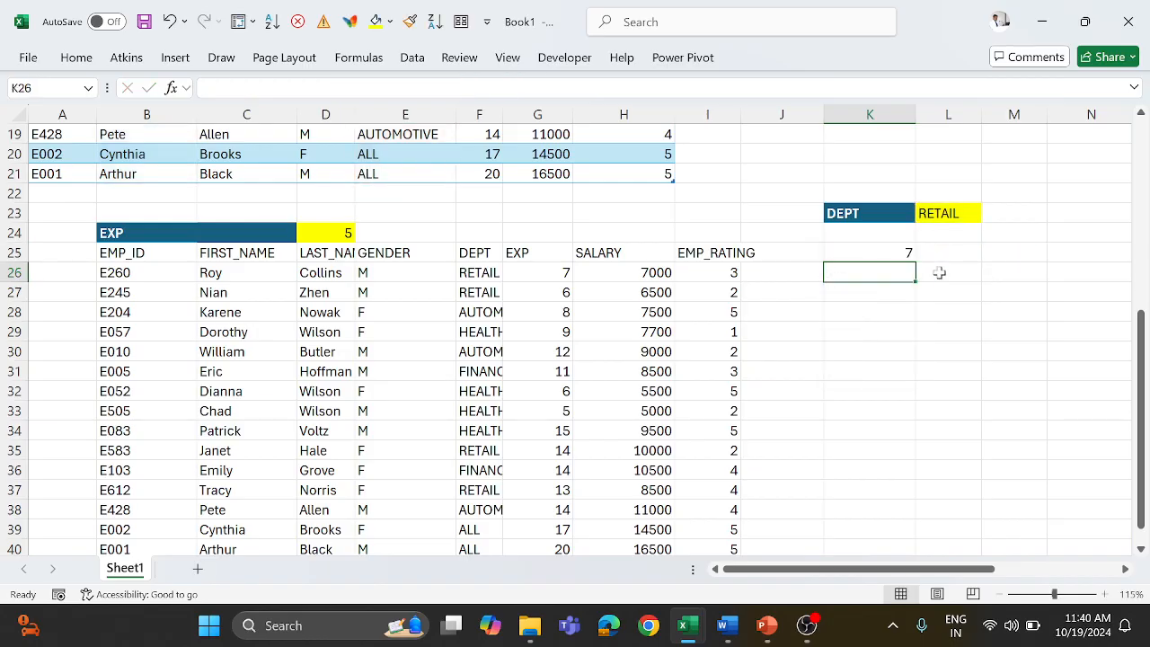
Step: Examine the nested FILTER part and the outer COUNTA function in the K25 formula without changing it
double_click(909, 253)
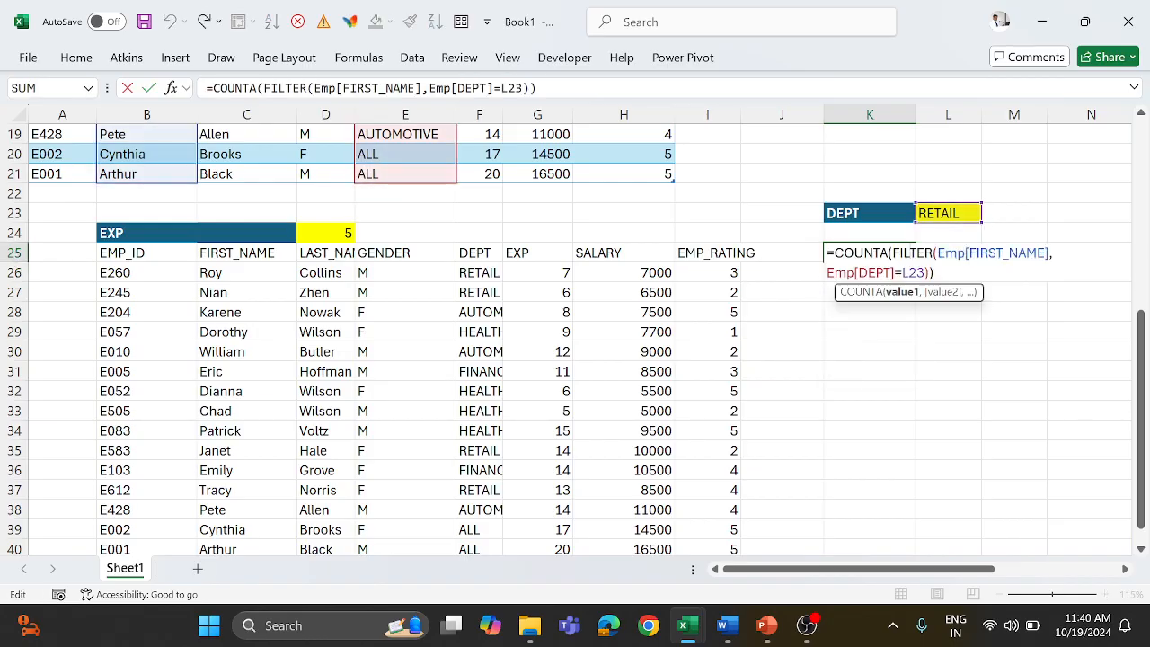
left_click_drag(892, 253, 929, 272)
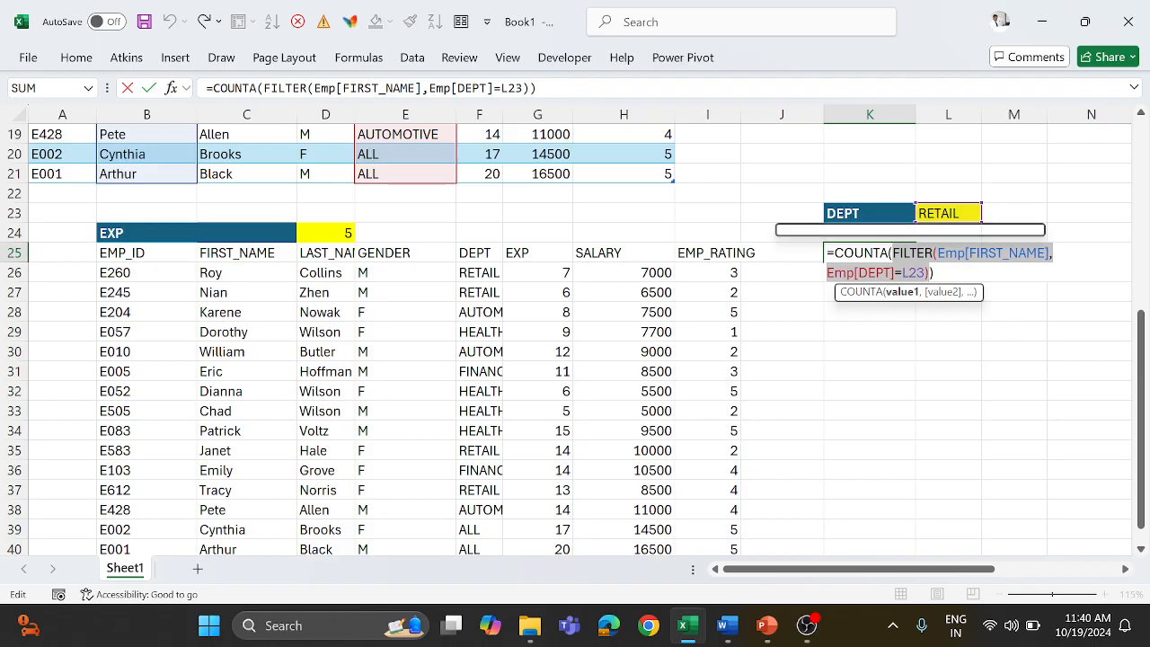
left_click_drag(833, 252, 888, 252)
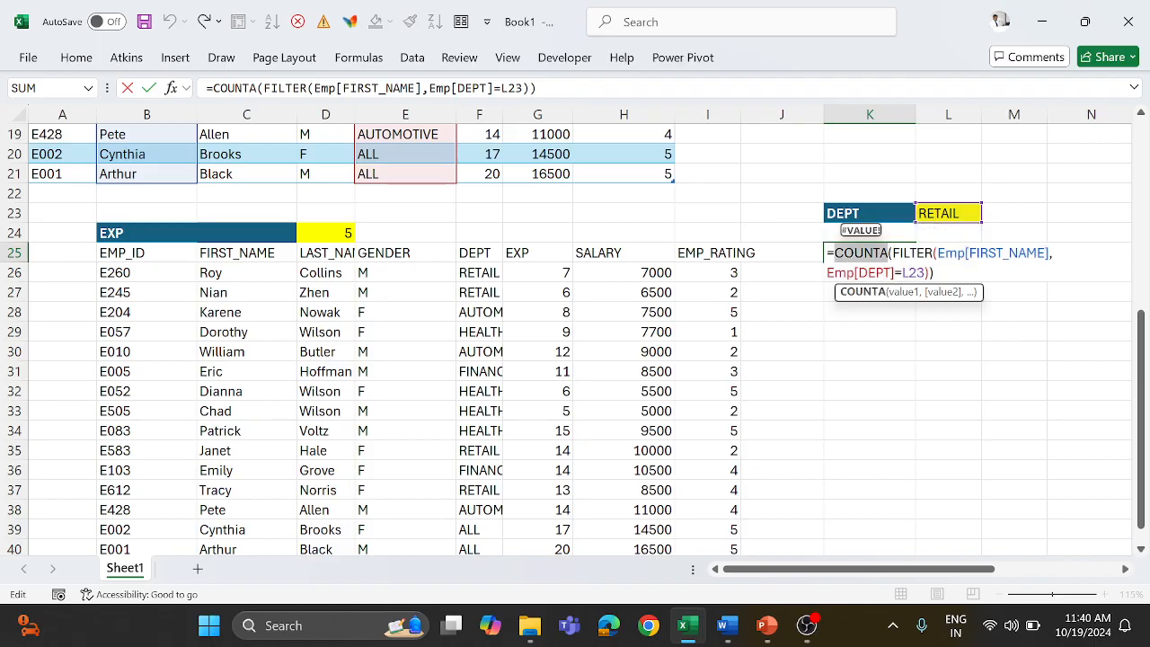
key("Escape")
Step: Set the department in L23 to FINANCE and finally to HEALTHCARE, checking the employee count in K25 for each
left_click(934, 214)
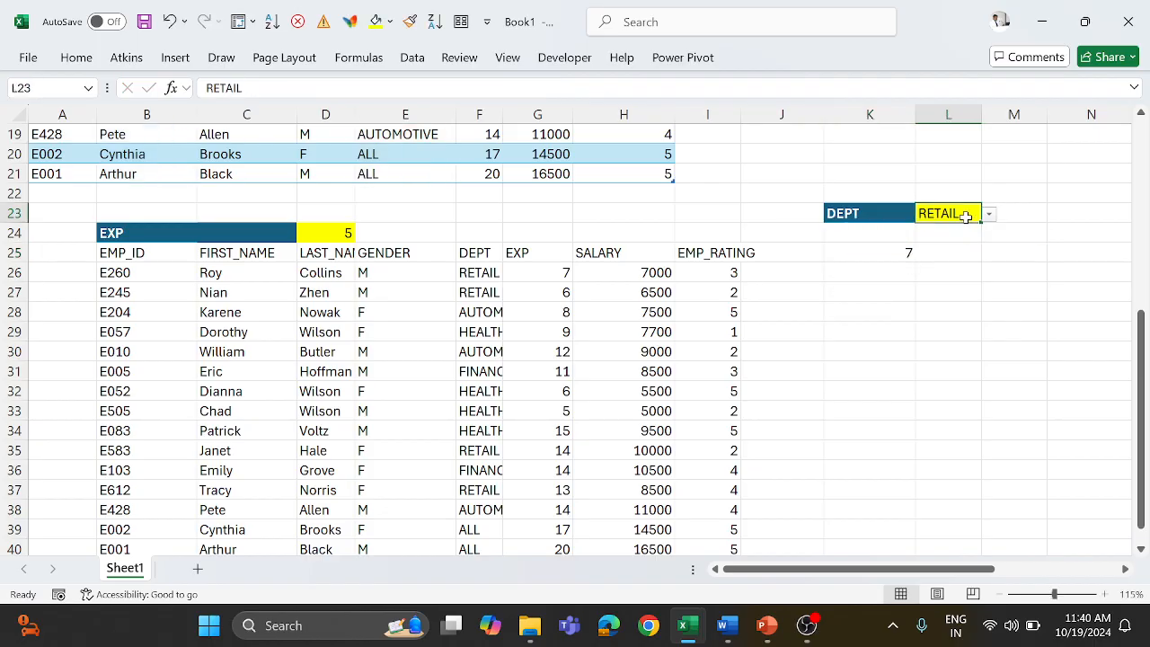
left_click(988, 214)
left_click(935, 241)
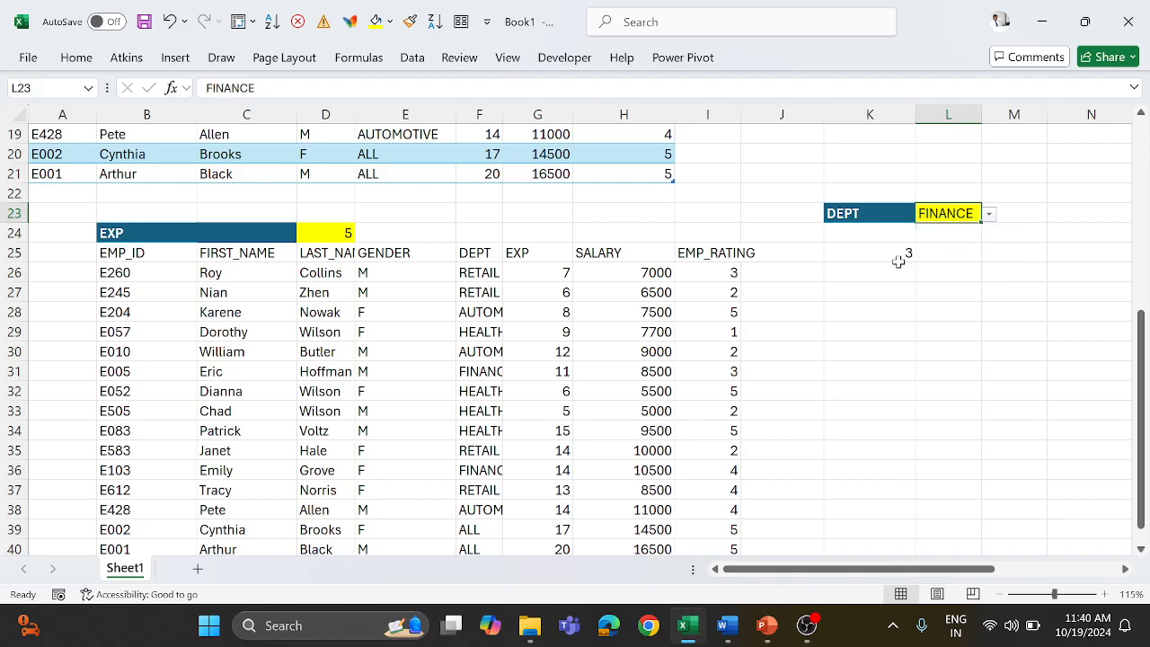
left_click(896, 253)
left_click(956, 214)
left_click(988, 214)
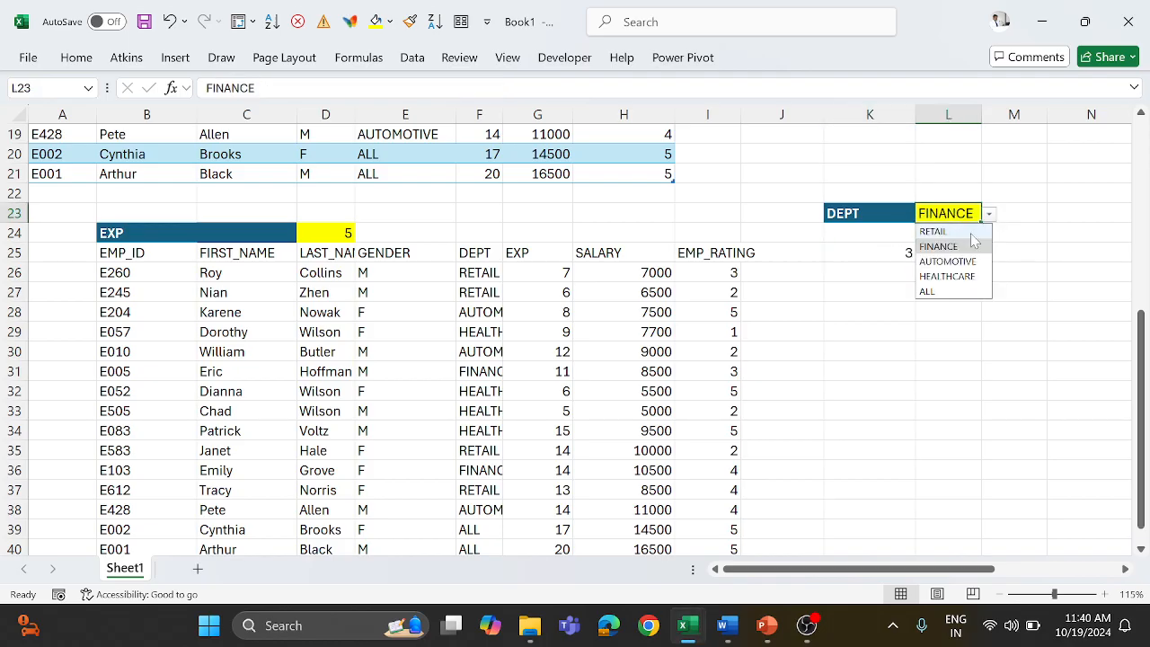
left_click(948, 276)
left_click(909, 255)
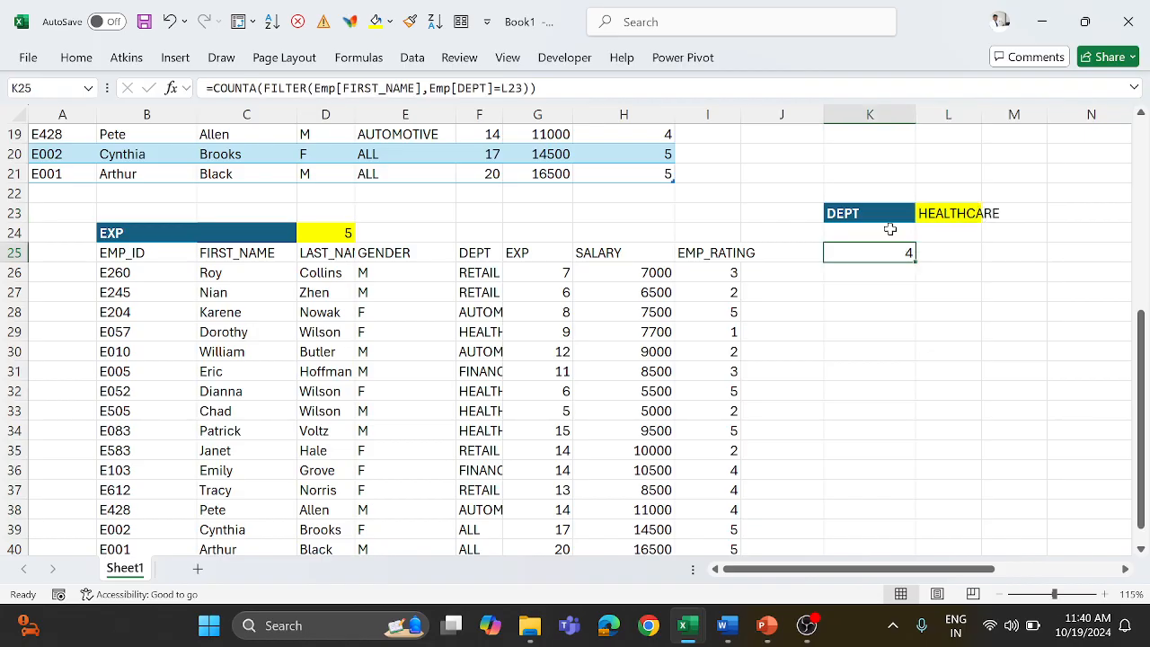